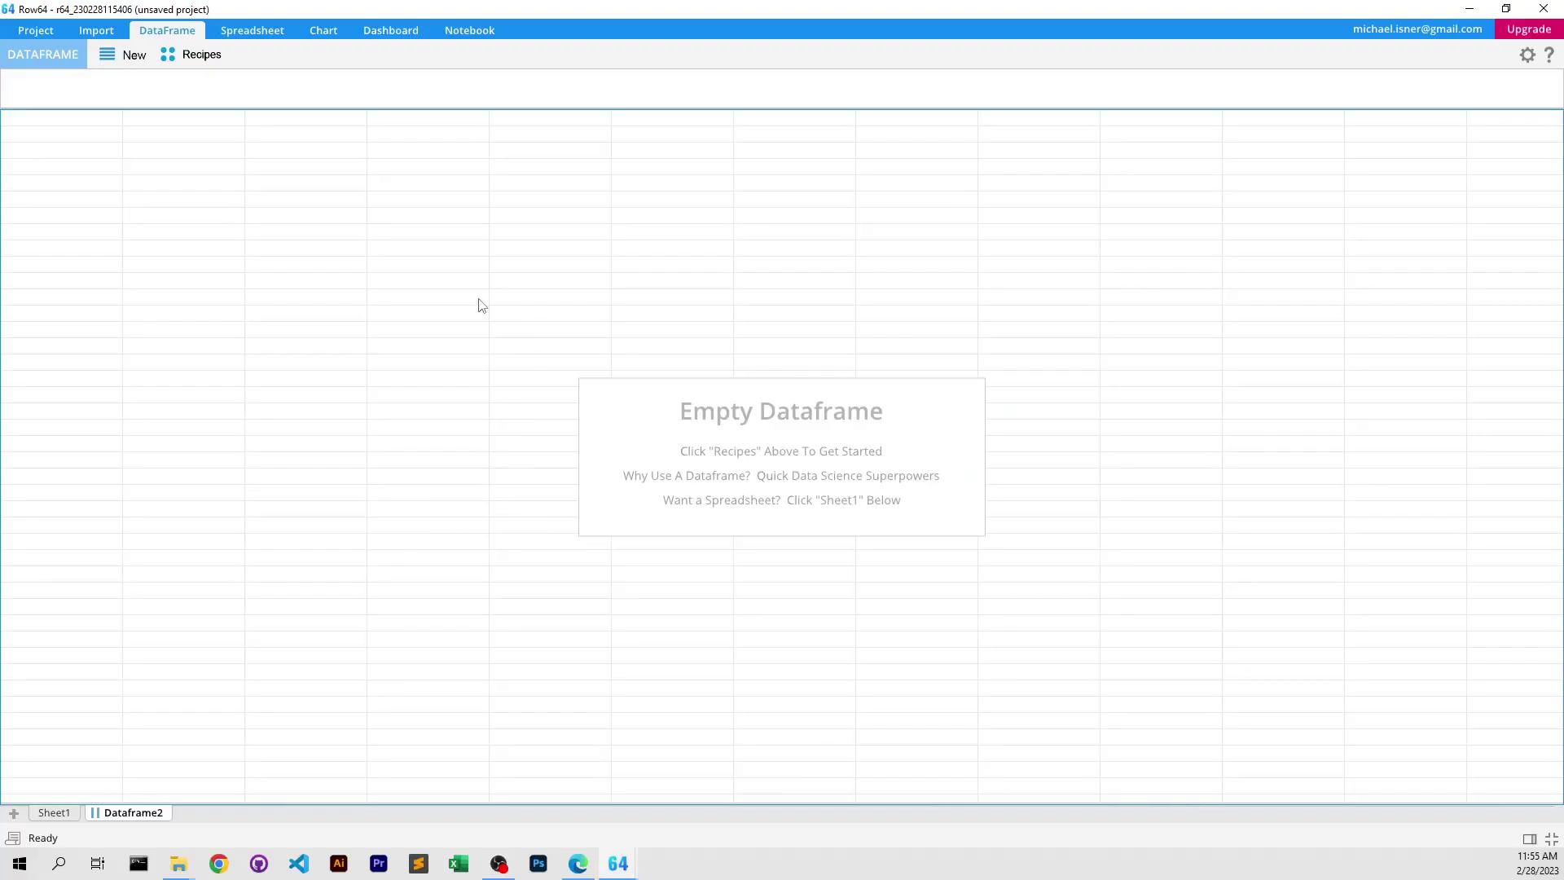
Step: Create a new Geo 2D chart and place its editing dialog on the empty canvas
left_click(325, 31)
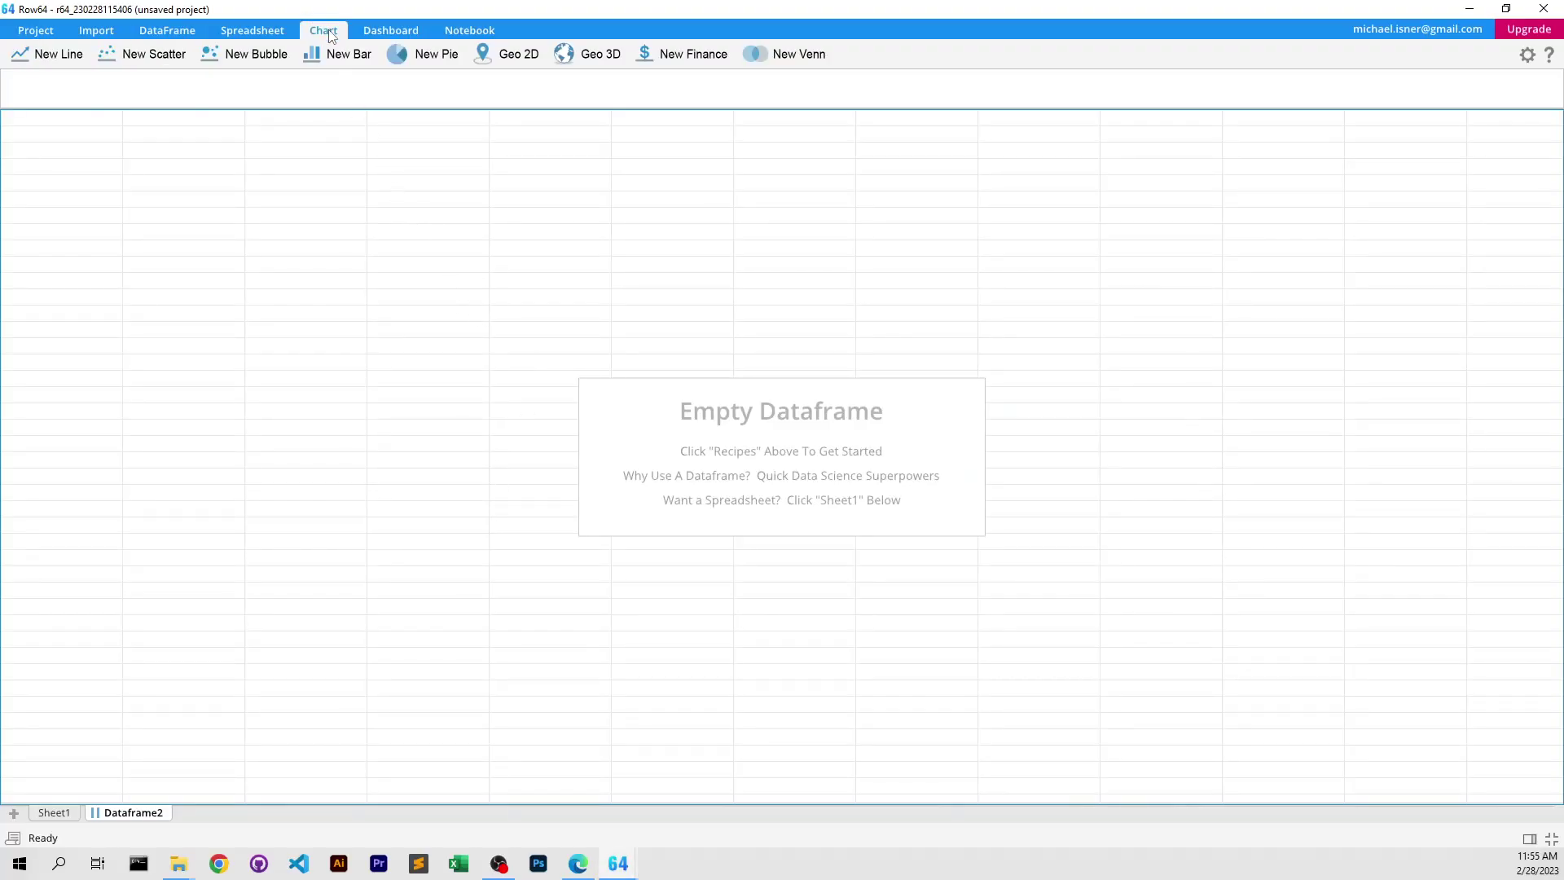
left_click(505, 55)
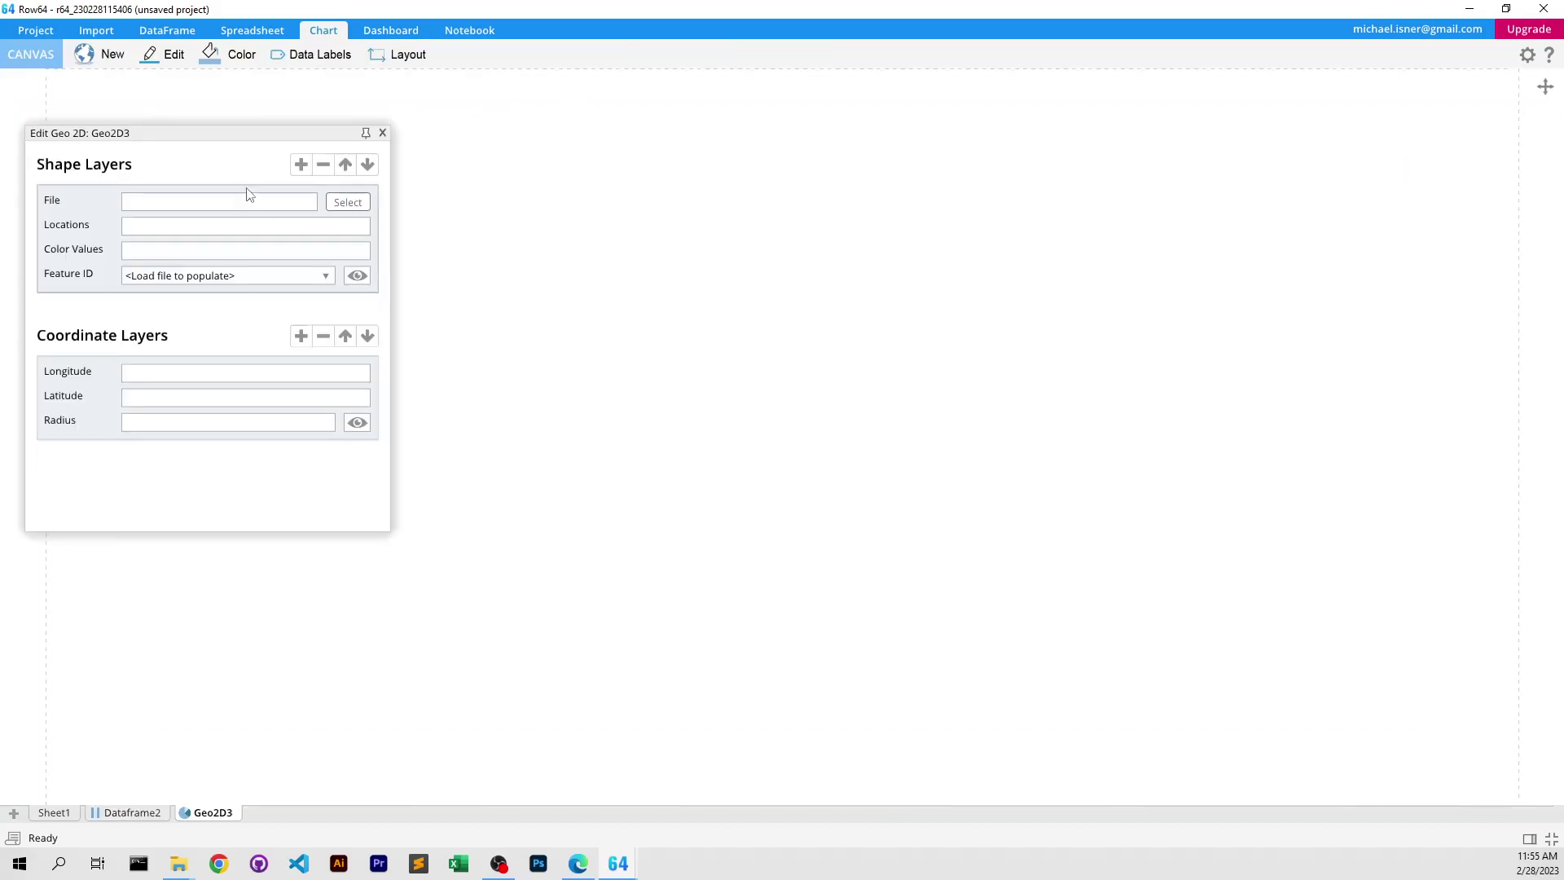
left_click_drag(219, 144, 278, 156)
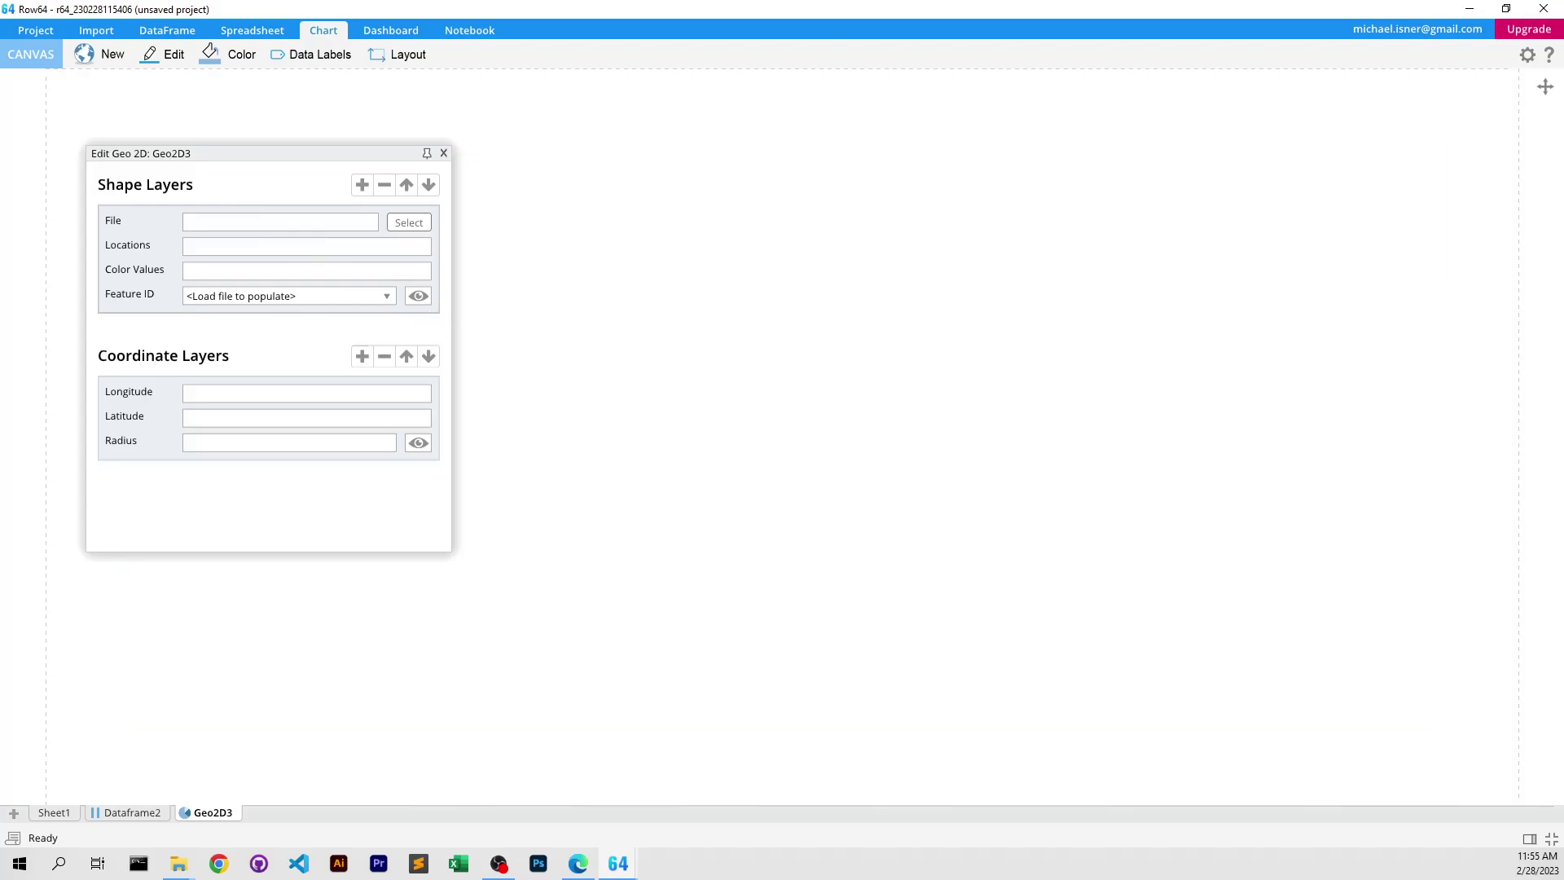
Step: Load cb_2014_us_county_20m_lower48.shp from the US_Data County folder into the chart's shape layer
left_click_drag(921, 288, 953, 223)
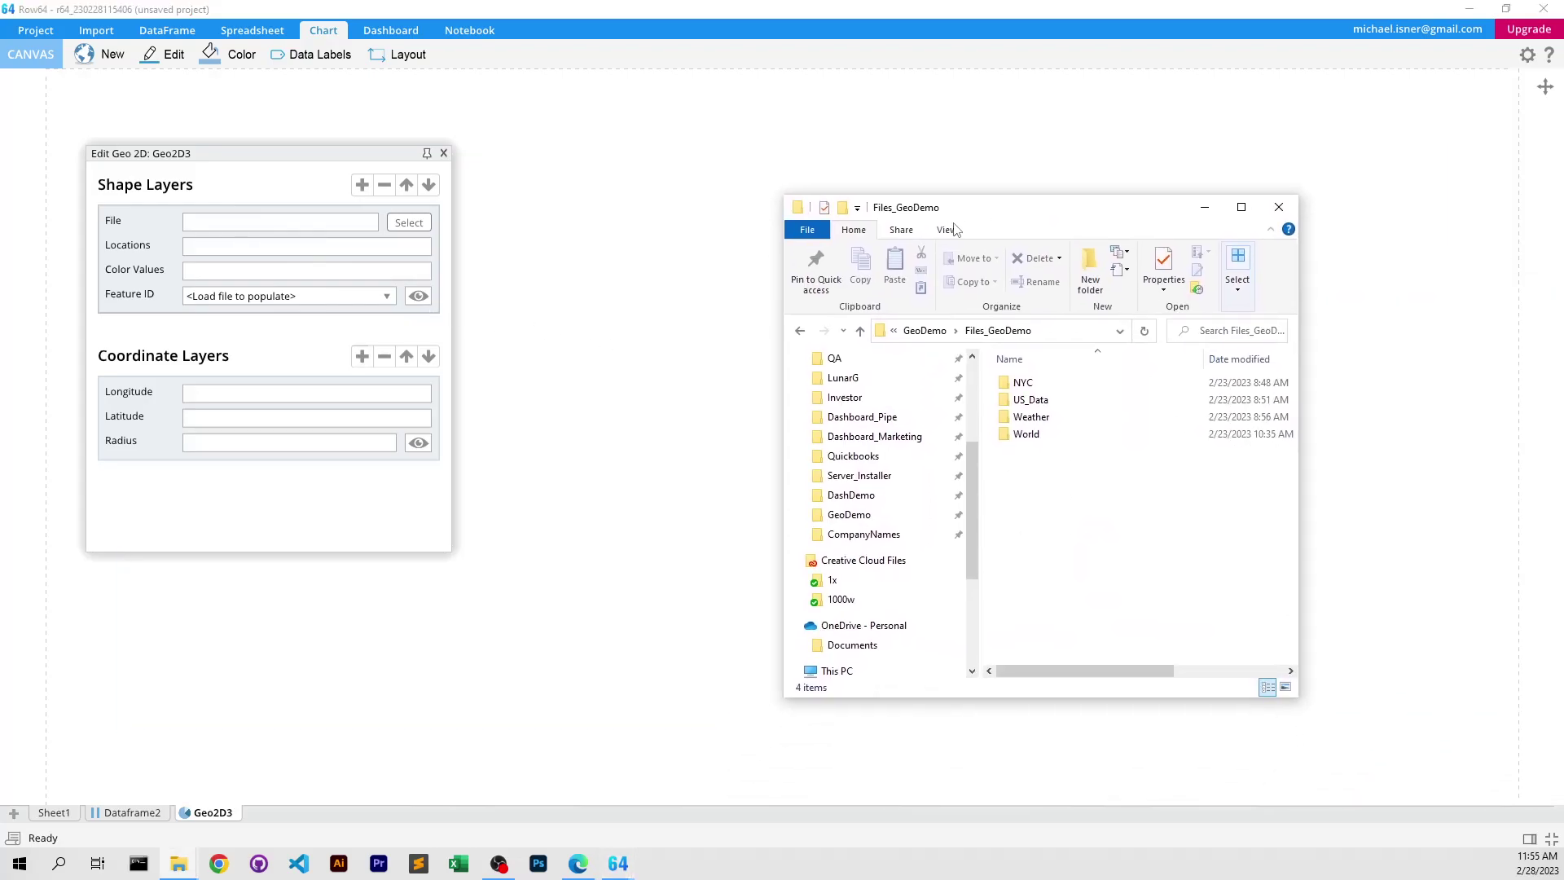
left_click(1026, 405)
double_click(1029, 400)
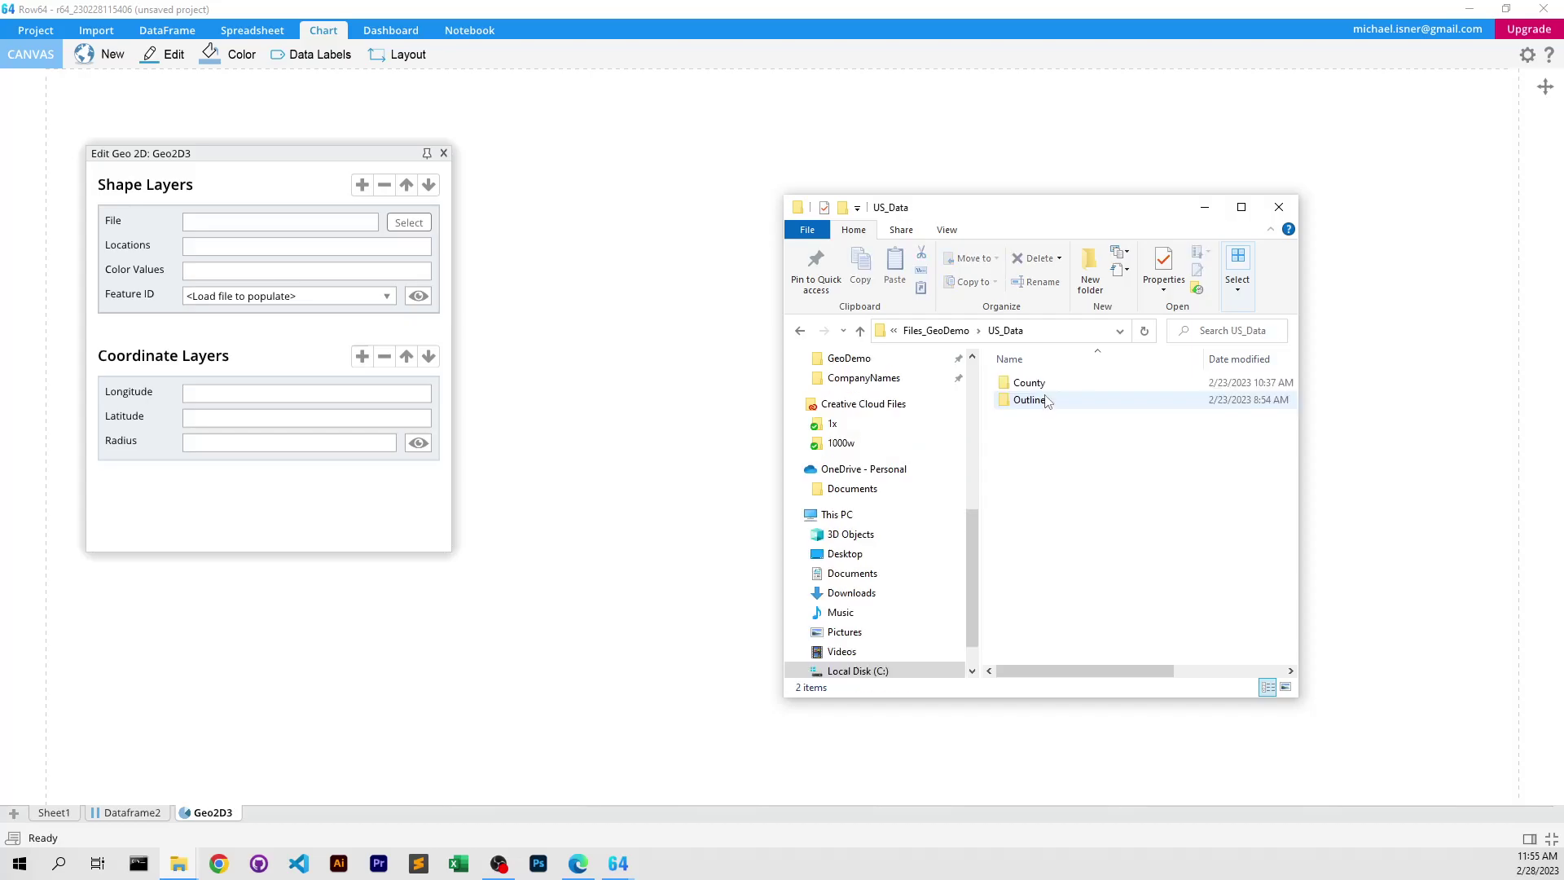
double_click(1031, 382)
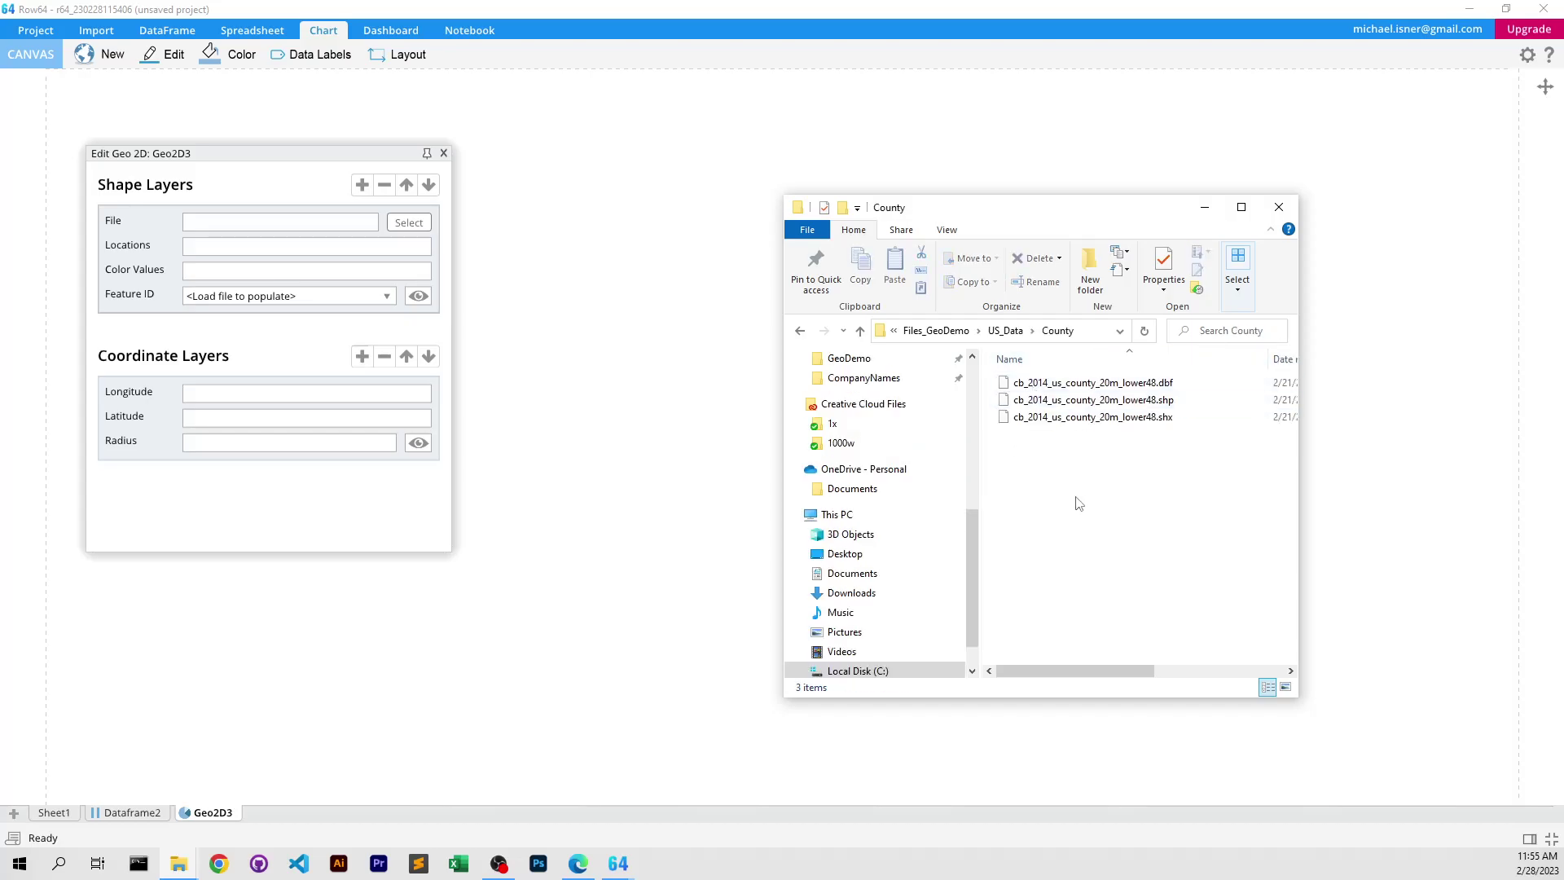
left_click_drag(1092, 399, 387, 327)
scroll(664, 213, "down", 3)
scroll(659, 204, "up", 3)
left_click_drag(955, 215, 1563, 407)
scroll(801, 234, "down", 3)
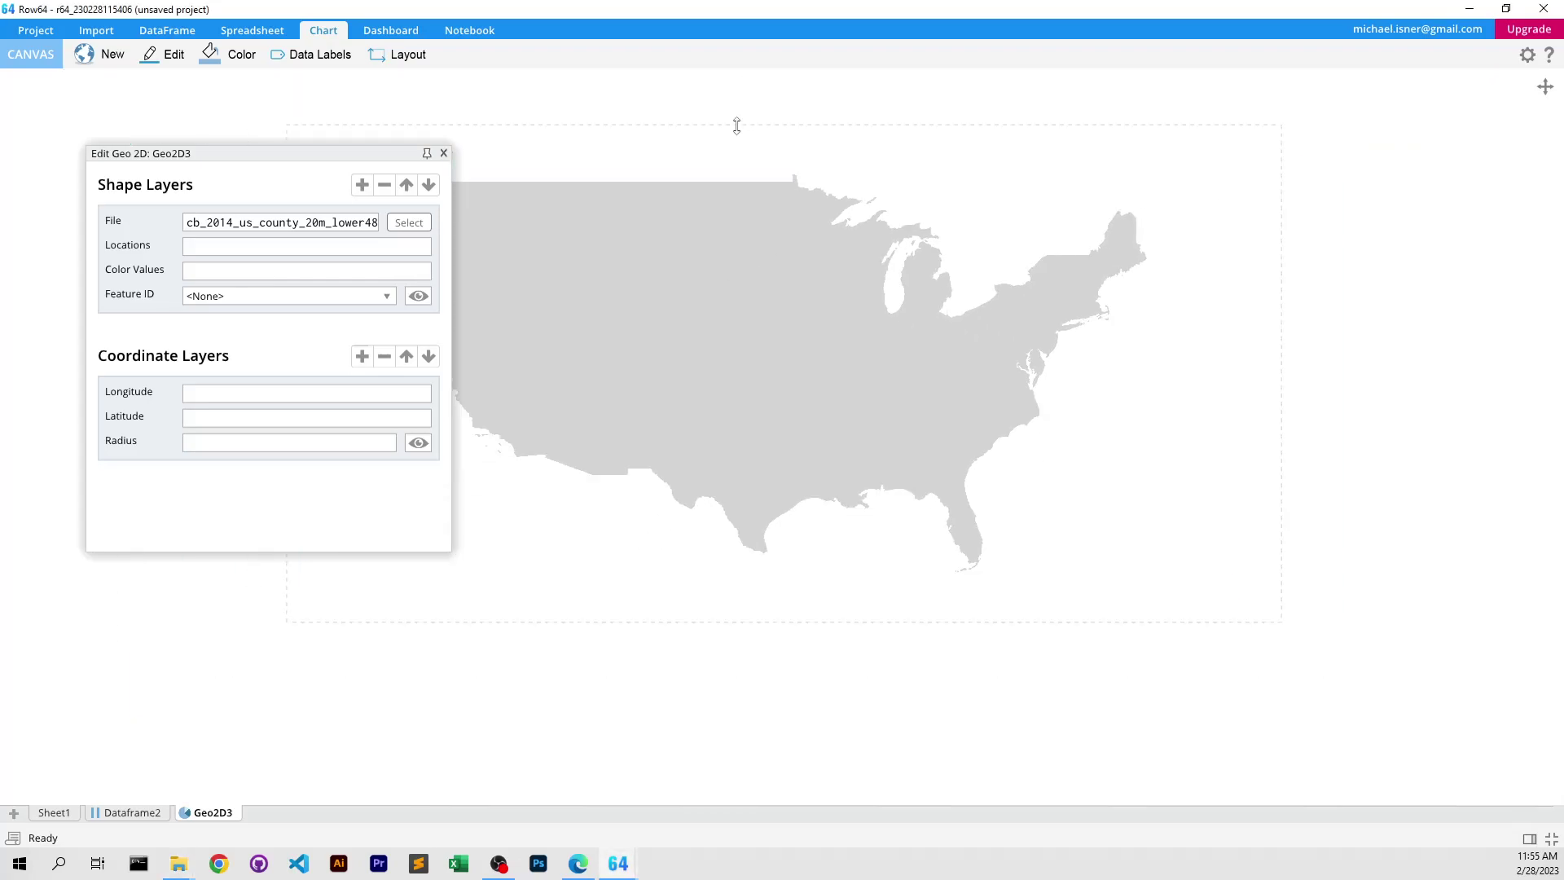
left_click_drag(681, 252, 743, 312)
Step: Compare the map coloured by the Feature IDs STATEFP and COUNTYFP, finishing on STATEFP
left_click(385, 296)
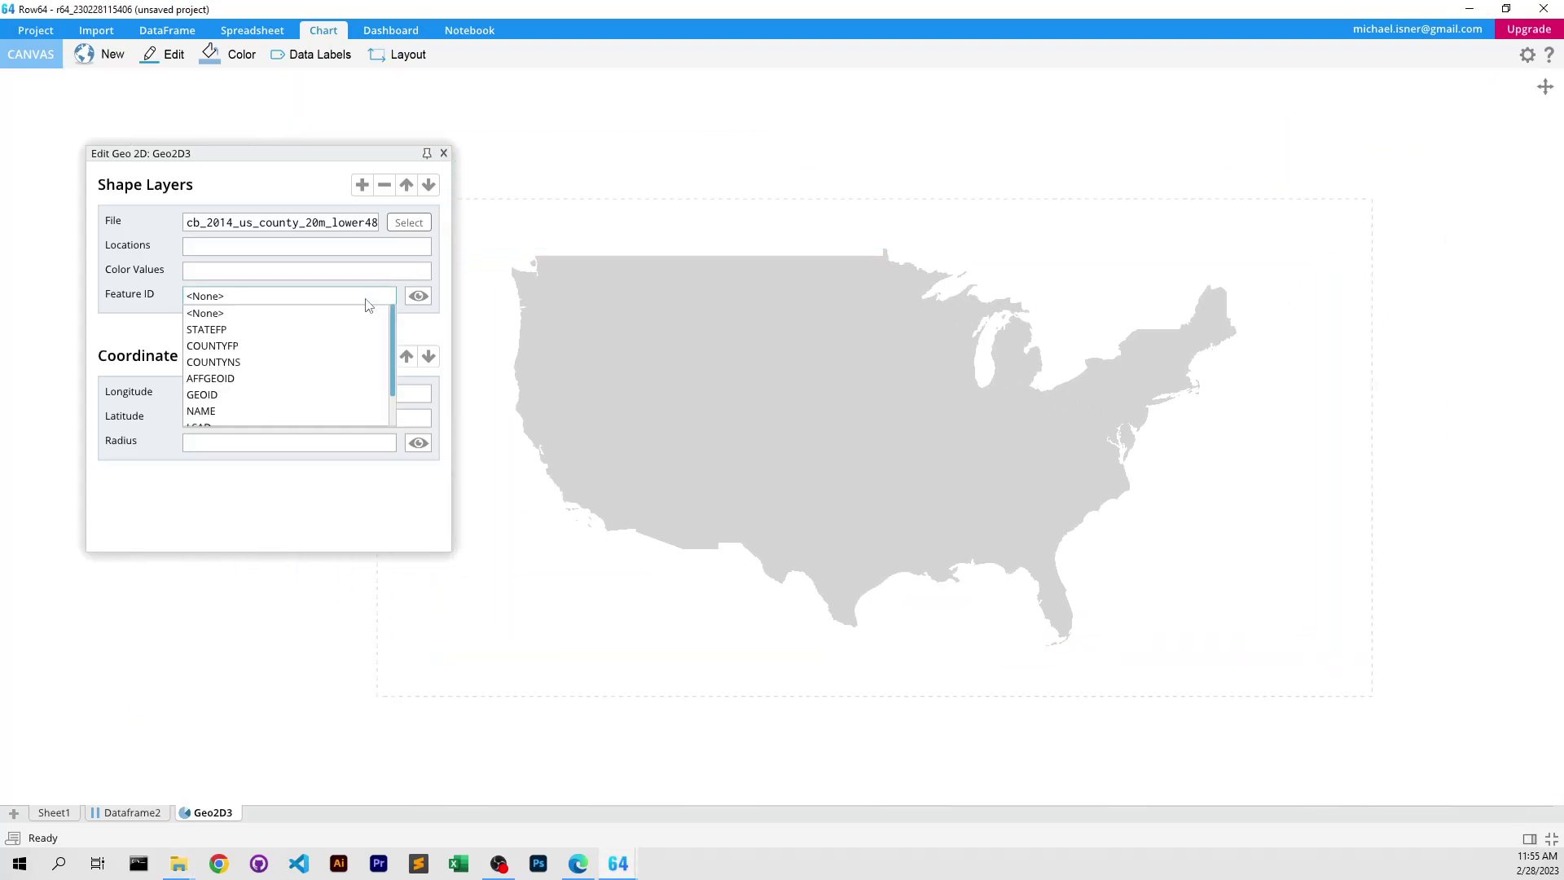
left_click(308, 333)
left_click(262, 300)
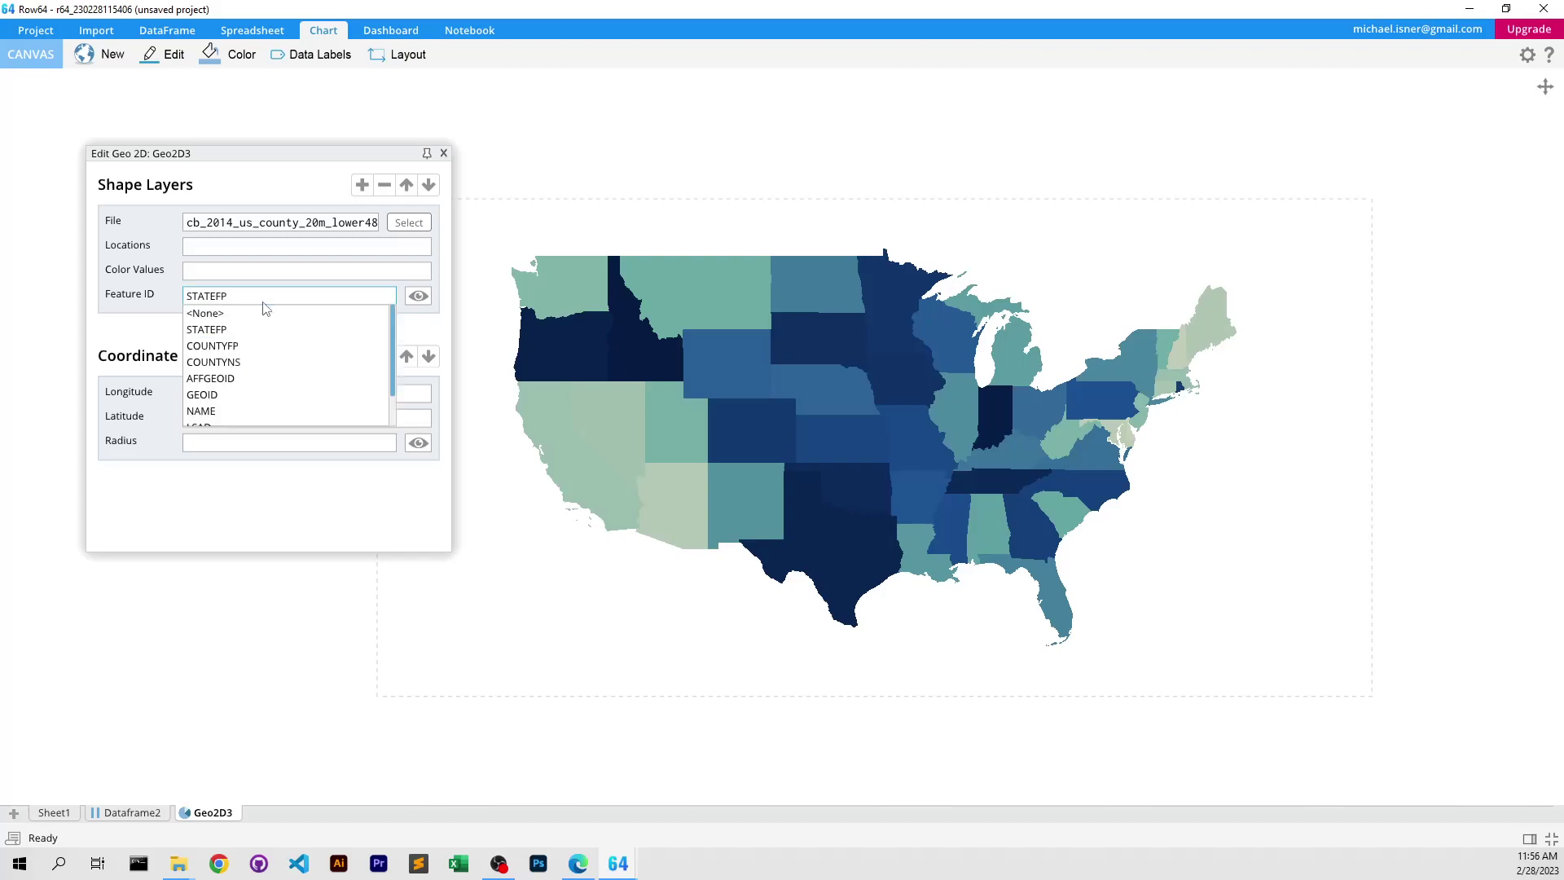
left_click(243, 335)
left_click(264, 298)
left_click(253, 346)
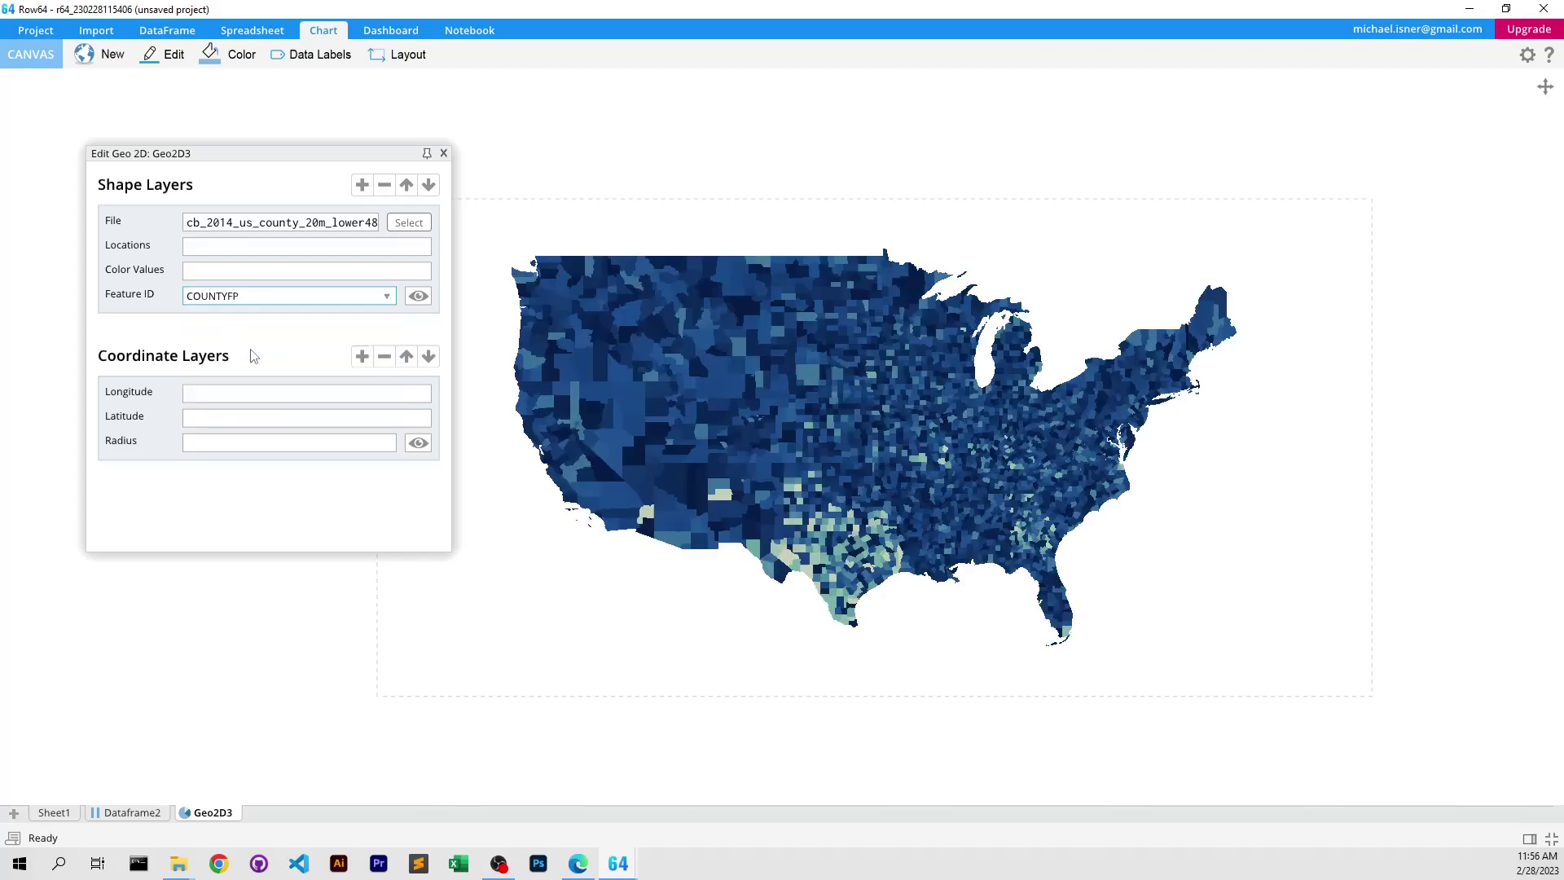
left_click(273, 299)
left_click(255, 334)
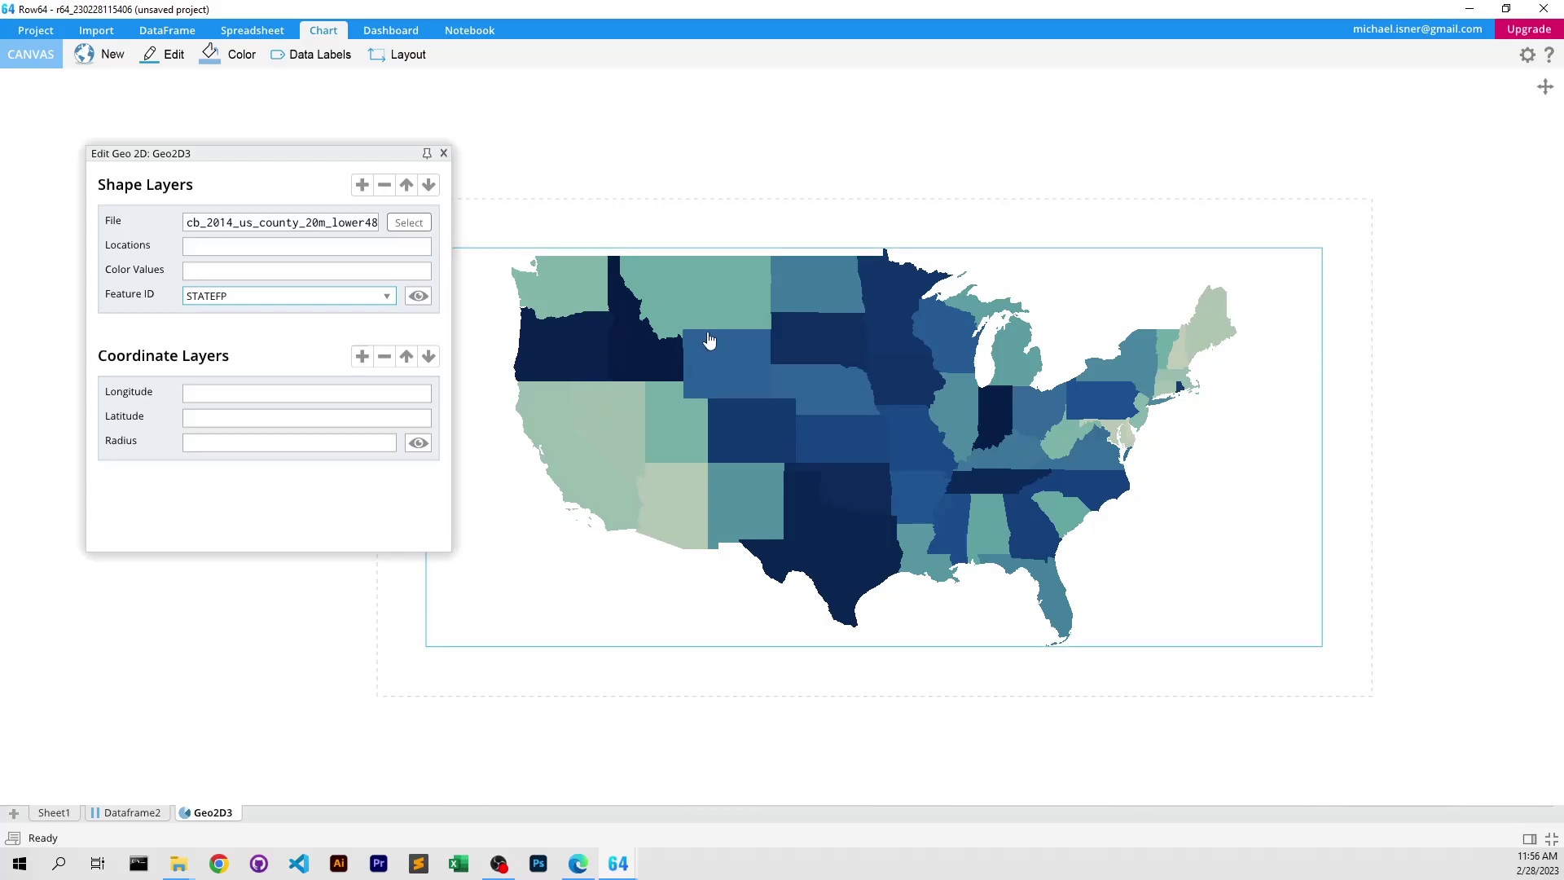
left_click(314, 298)
left_click(280, 347)
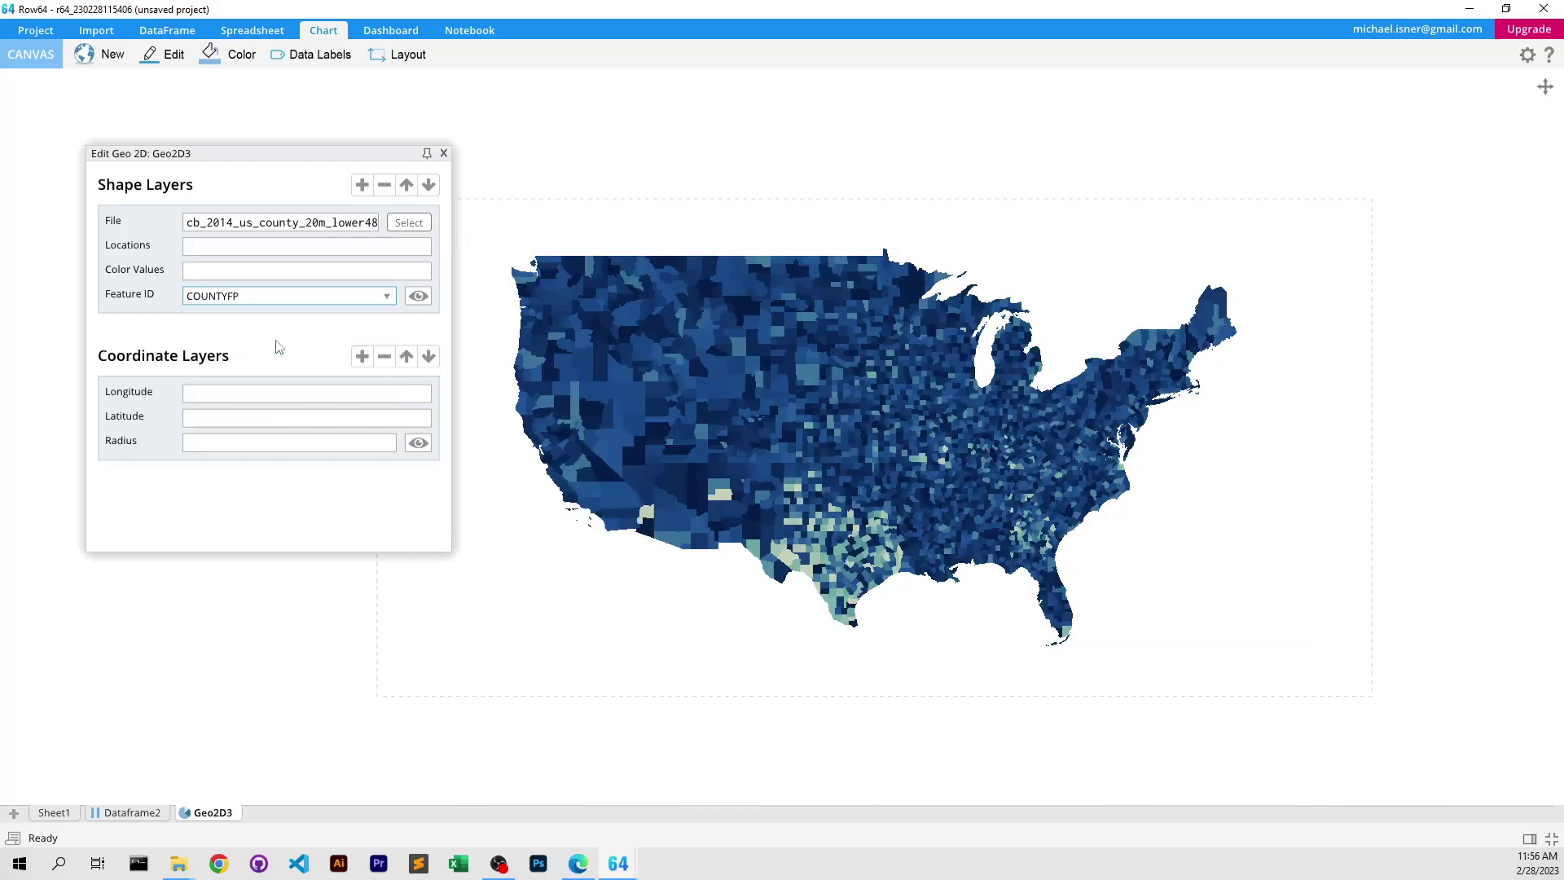
left_click(295, 300)
left_click(297, 324)
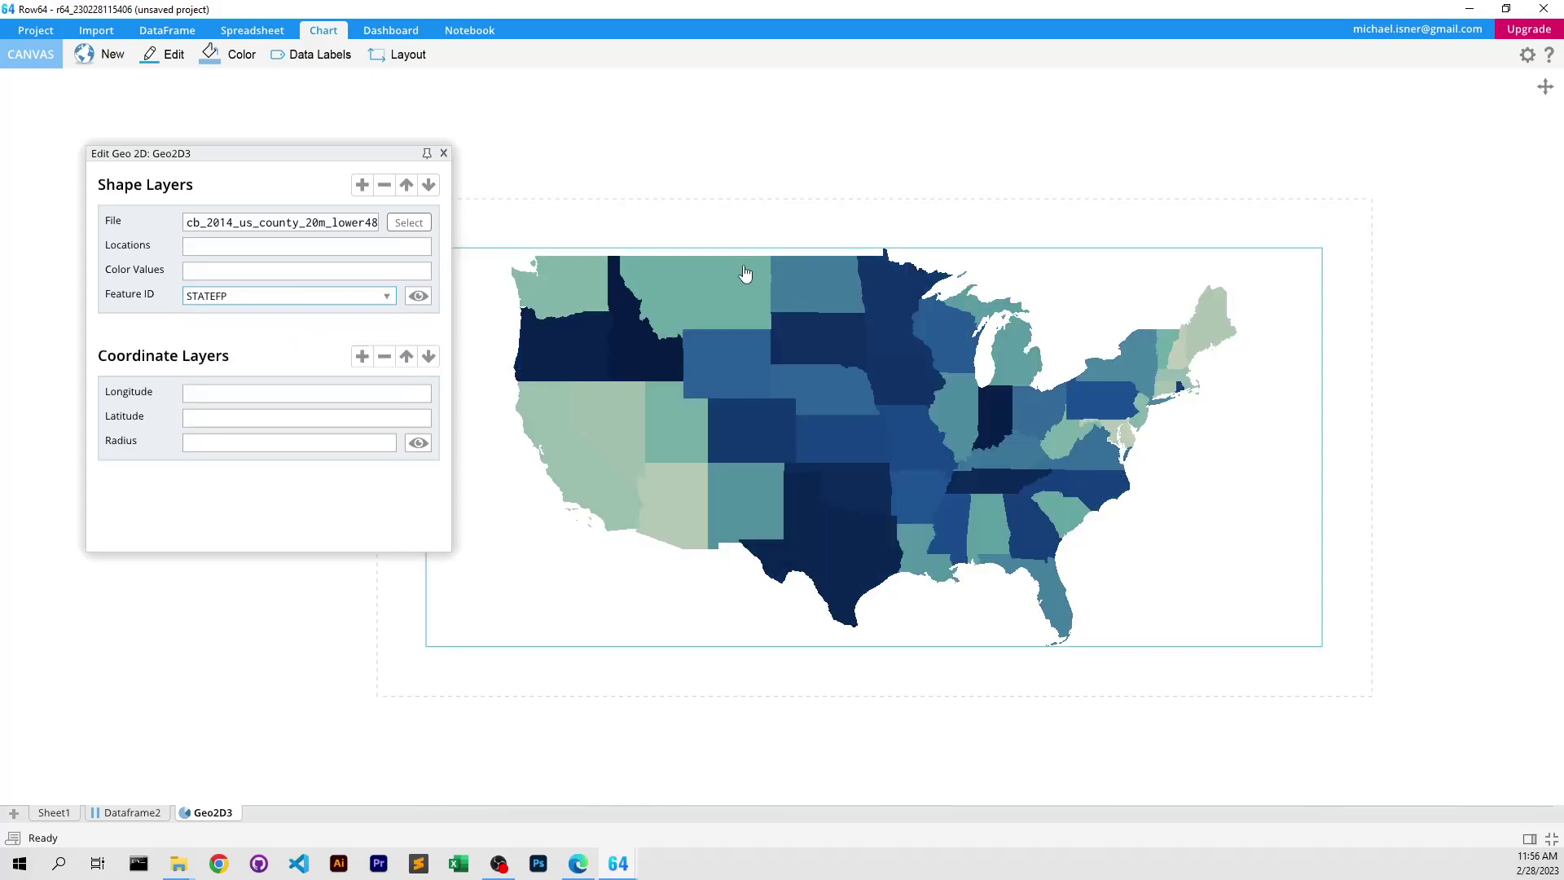
Step: Import Weather History 11.1.20 to 12.31.20.csv from the Files_GeoDemo Weather folder as a new dataframe
left_click_drag(1069, 277, 1048, 185)
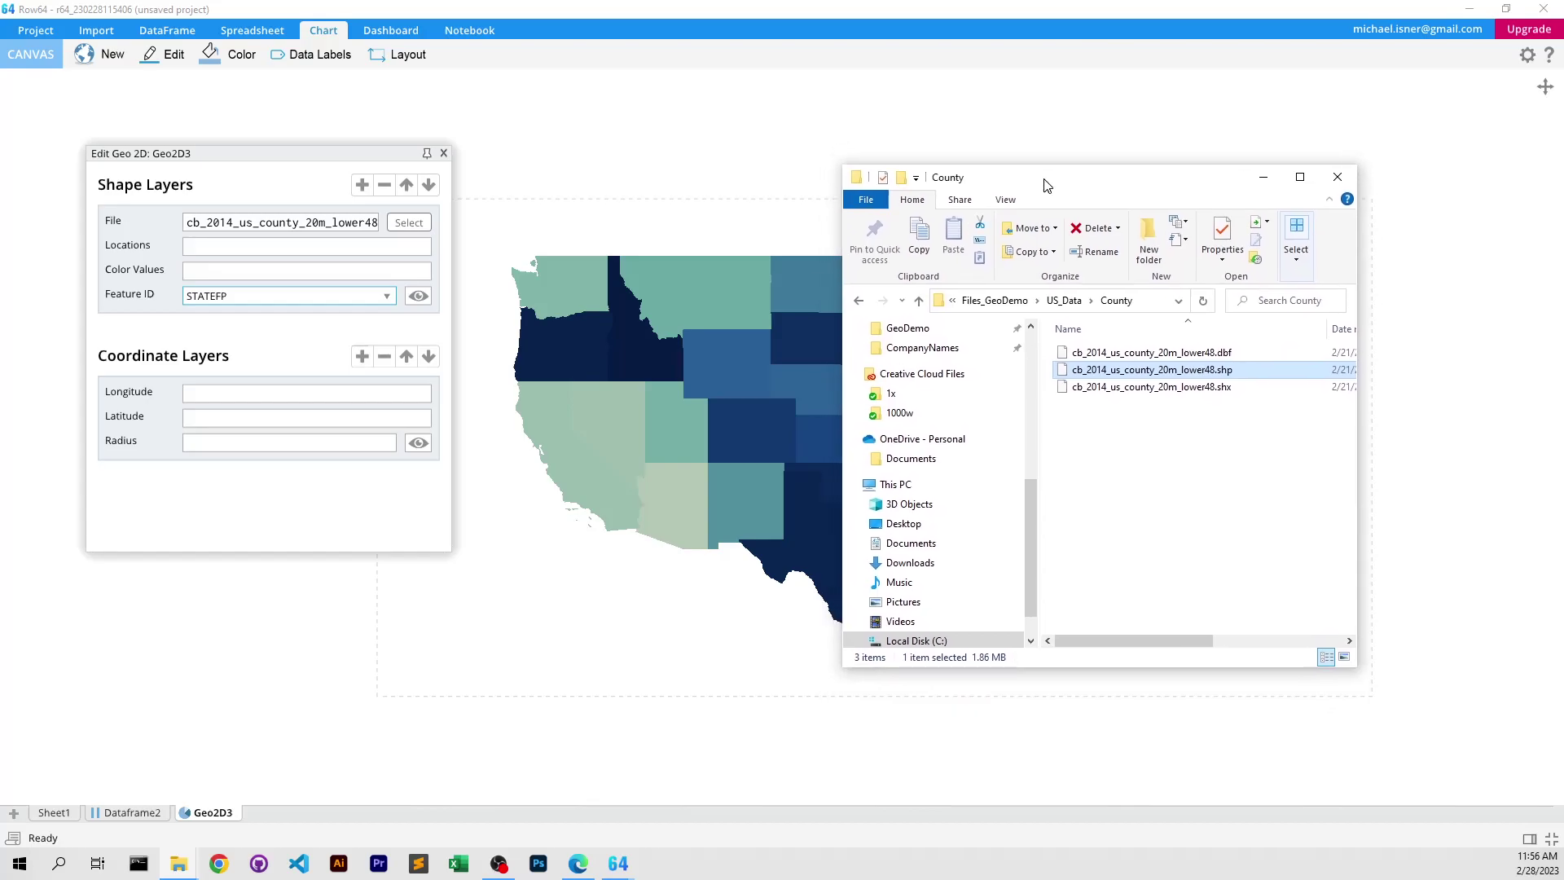
left_click(996, 301)
double_click(1090, 405)
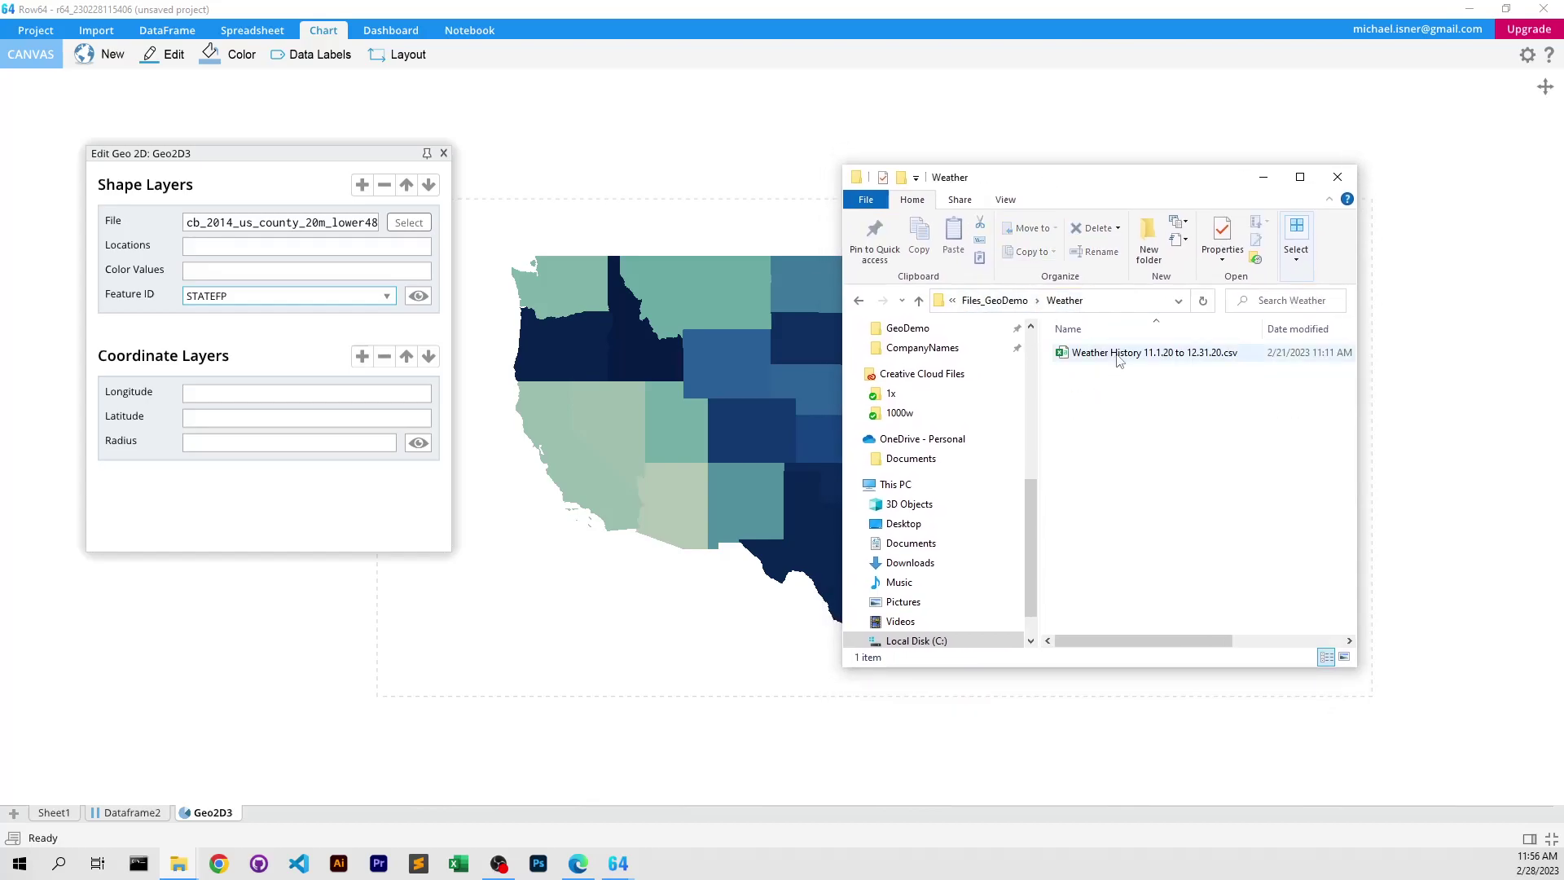
left_click_drag(1129, 358, 468, 234)
left_click(599, 88)
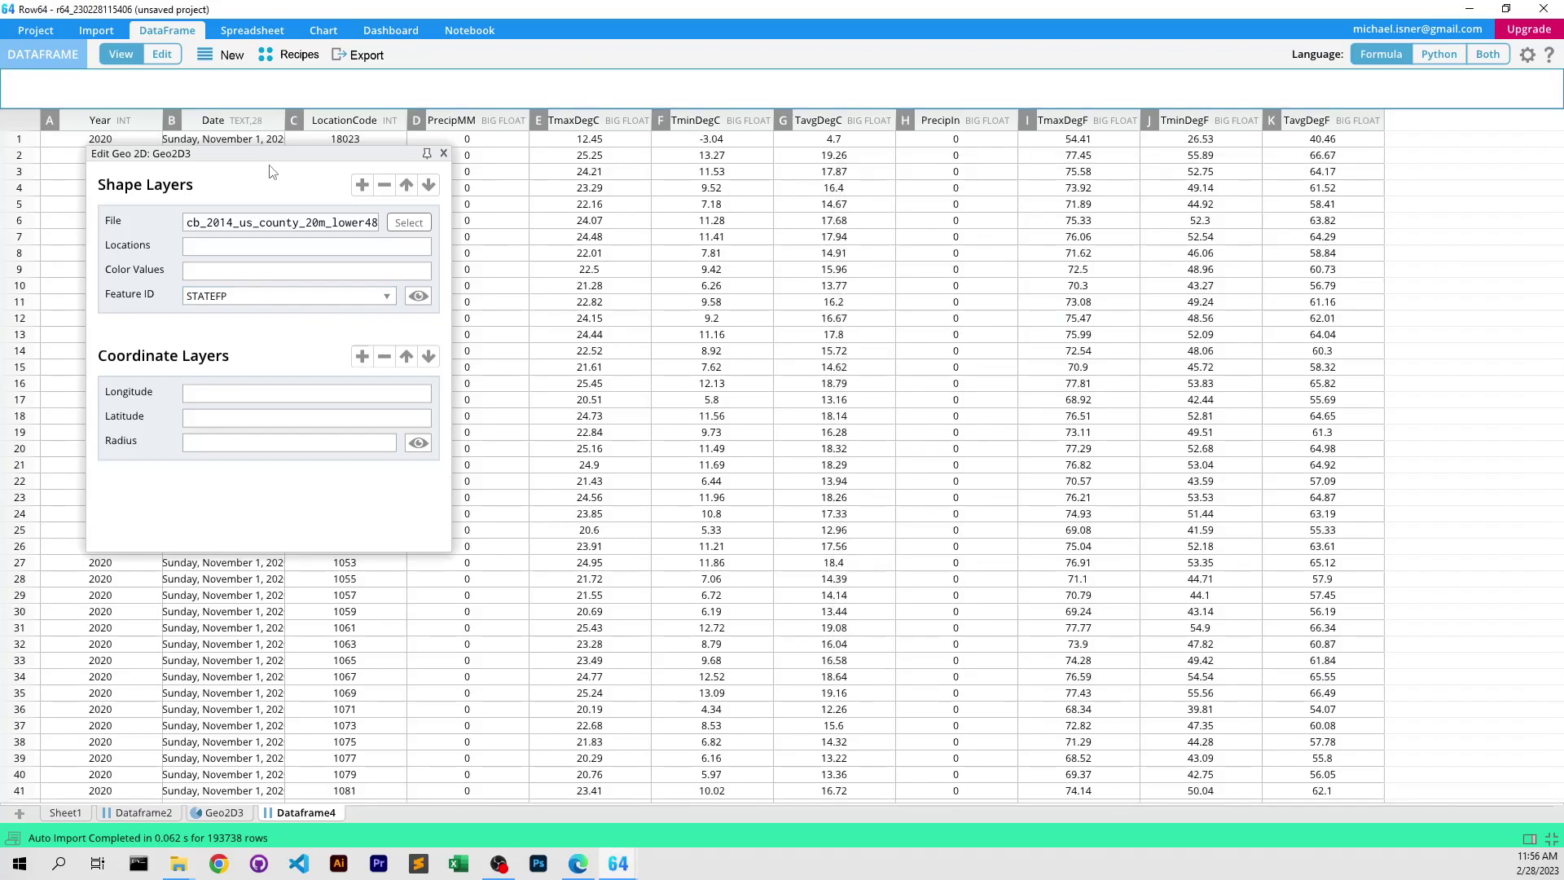
Step: Split the workspace to show the Geo2D3 map beside the imported weather dataframe
left_click_drag(272, 155, 420, 191)
left_click_drag(201, 817, 1090, 160)
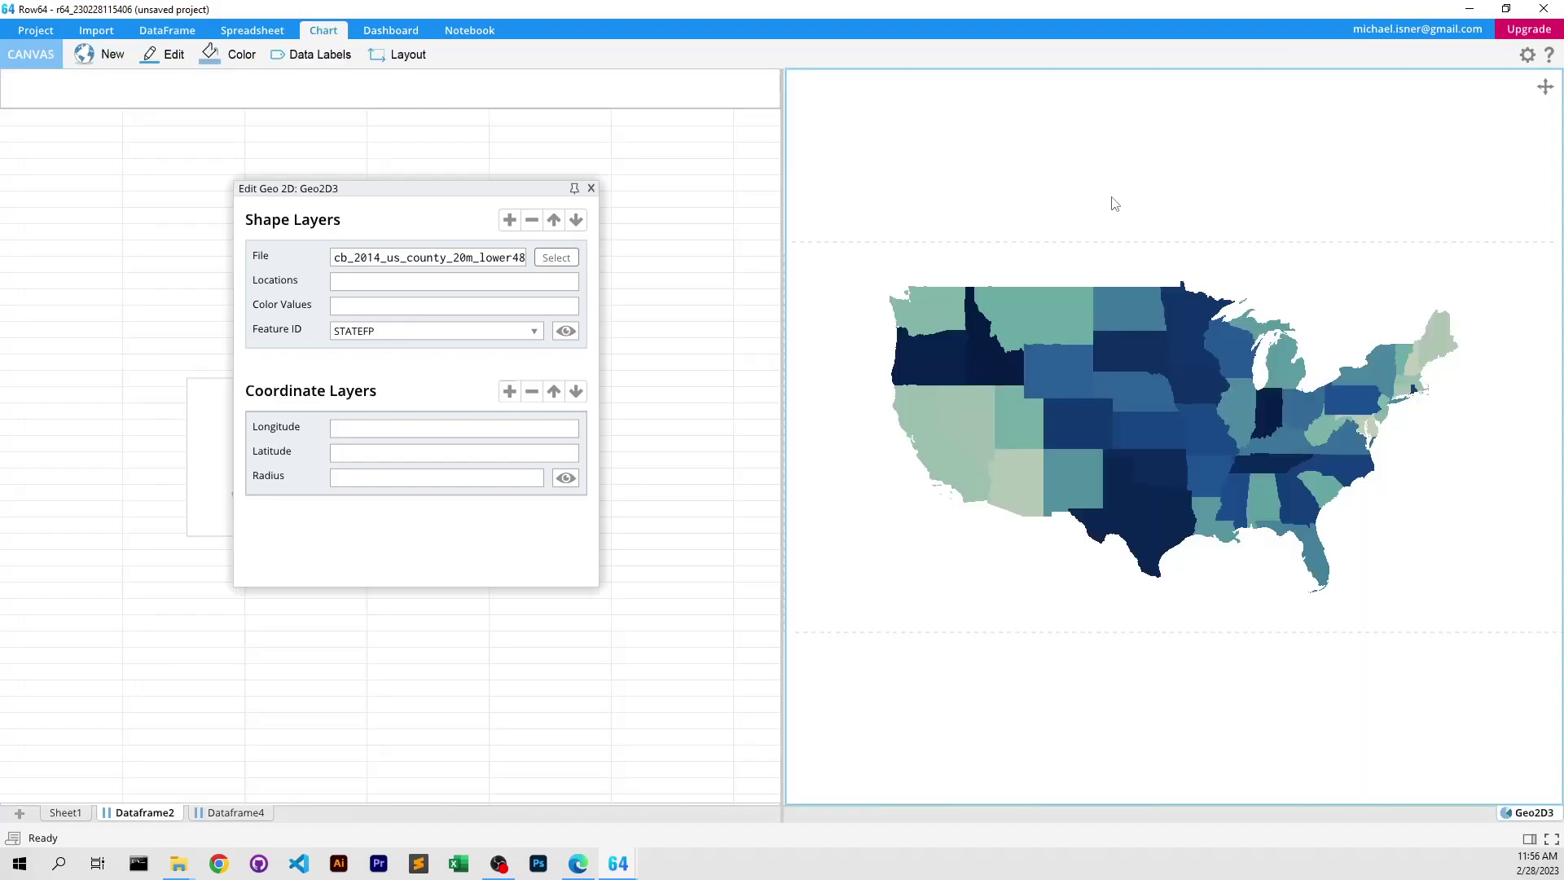
left_click(245, 818)
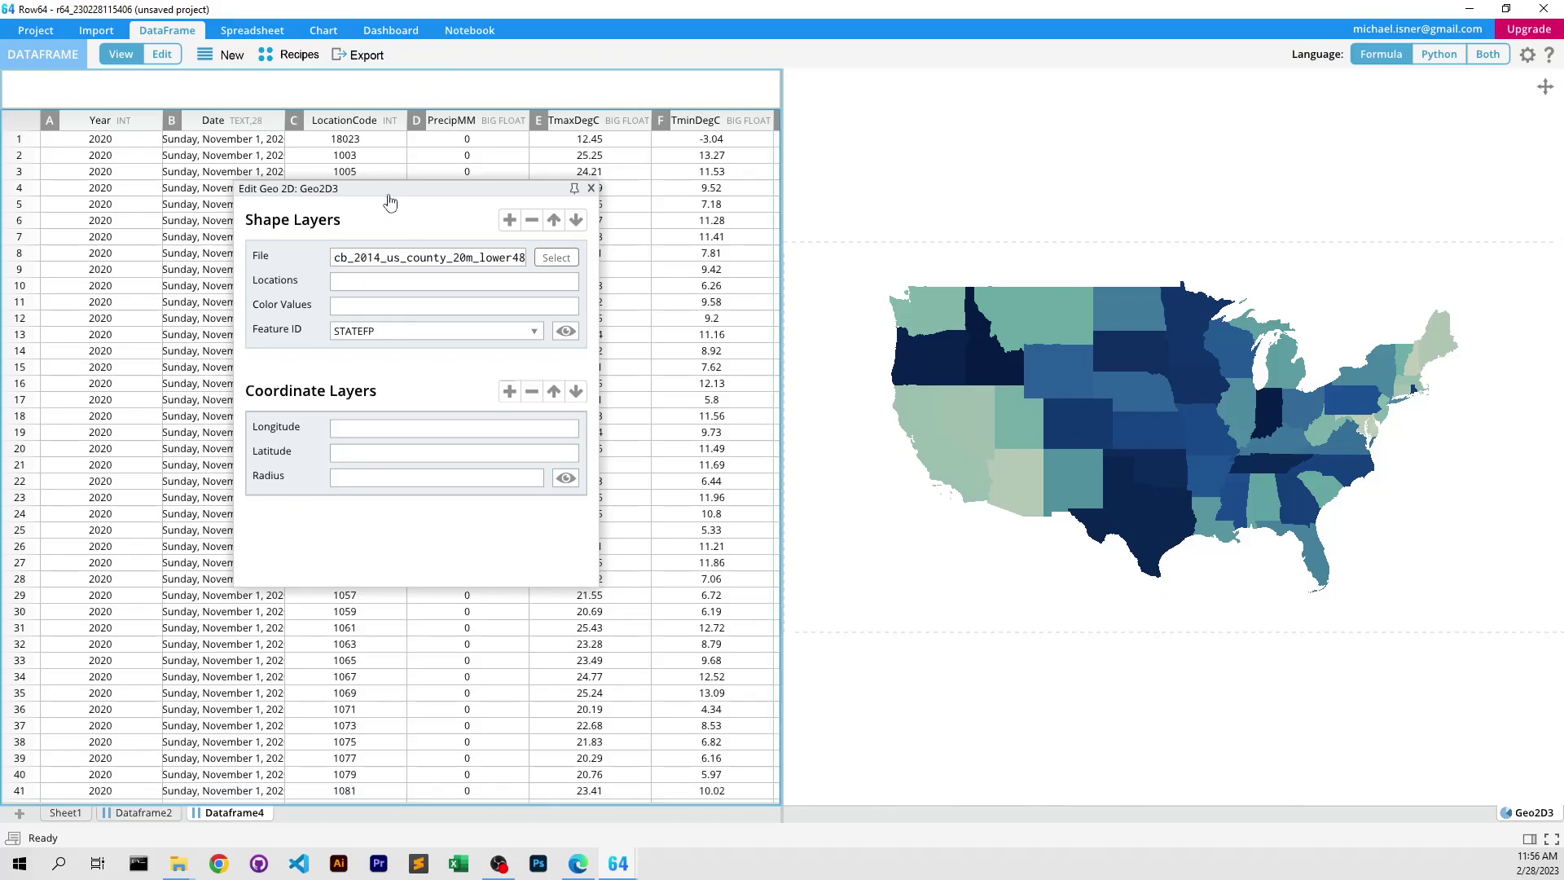
Step: Set the shape layer's Locations to the LocationCode column and its Feature ID to GEOID
left_click_drag(385, 195, 695, 243)
left_click(653, 326)
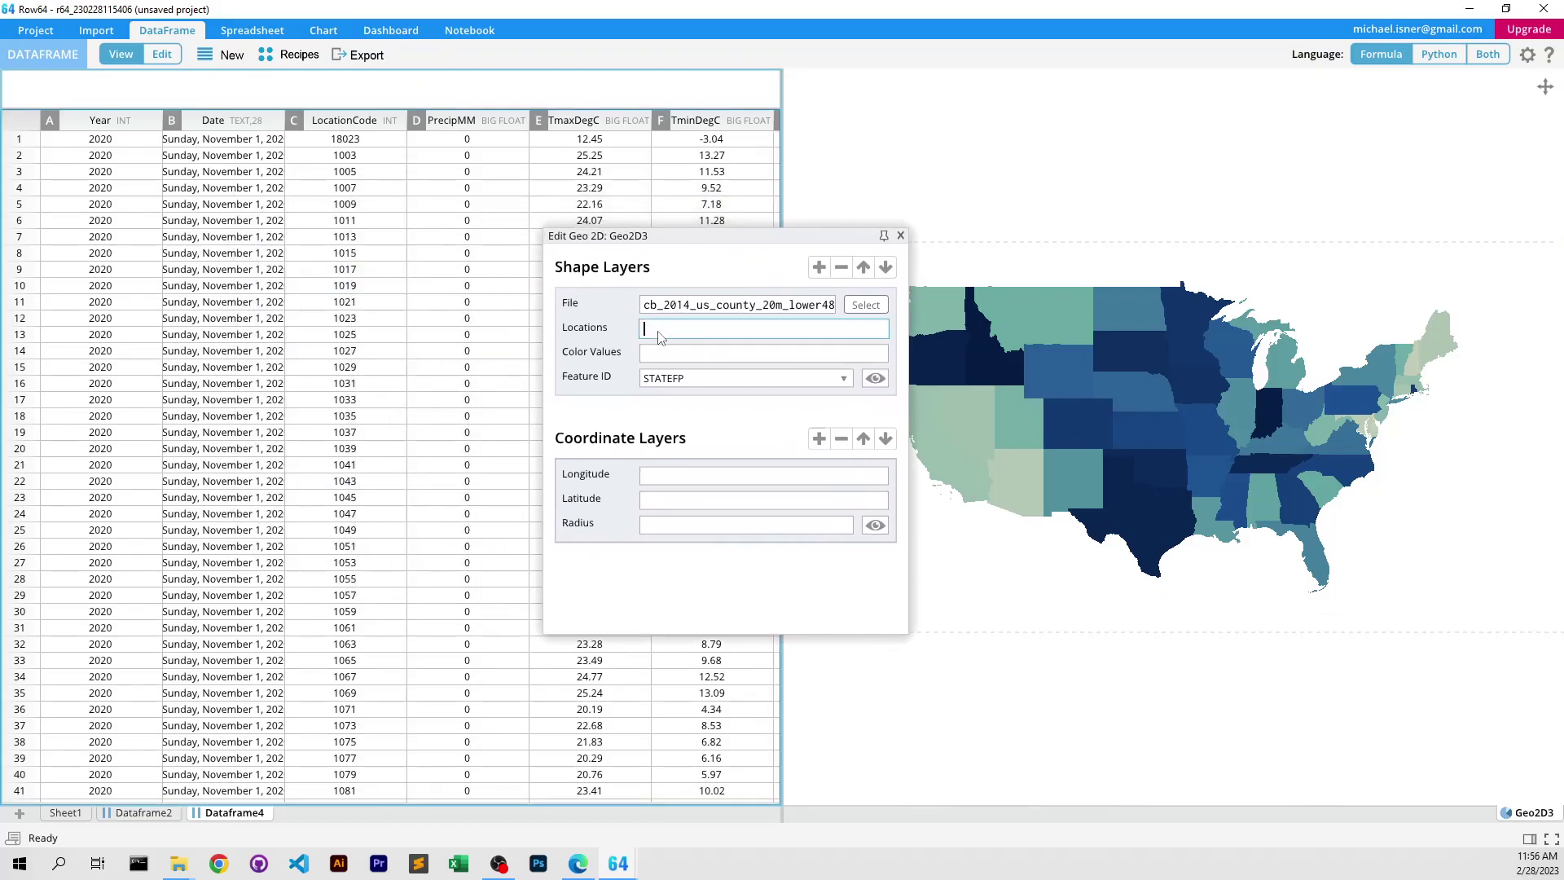
left_click(342, 122)
left_click(812, 379)
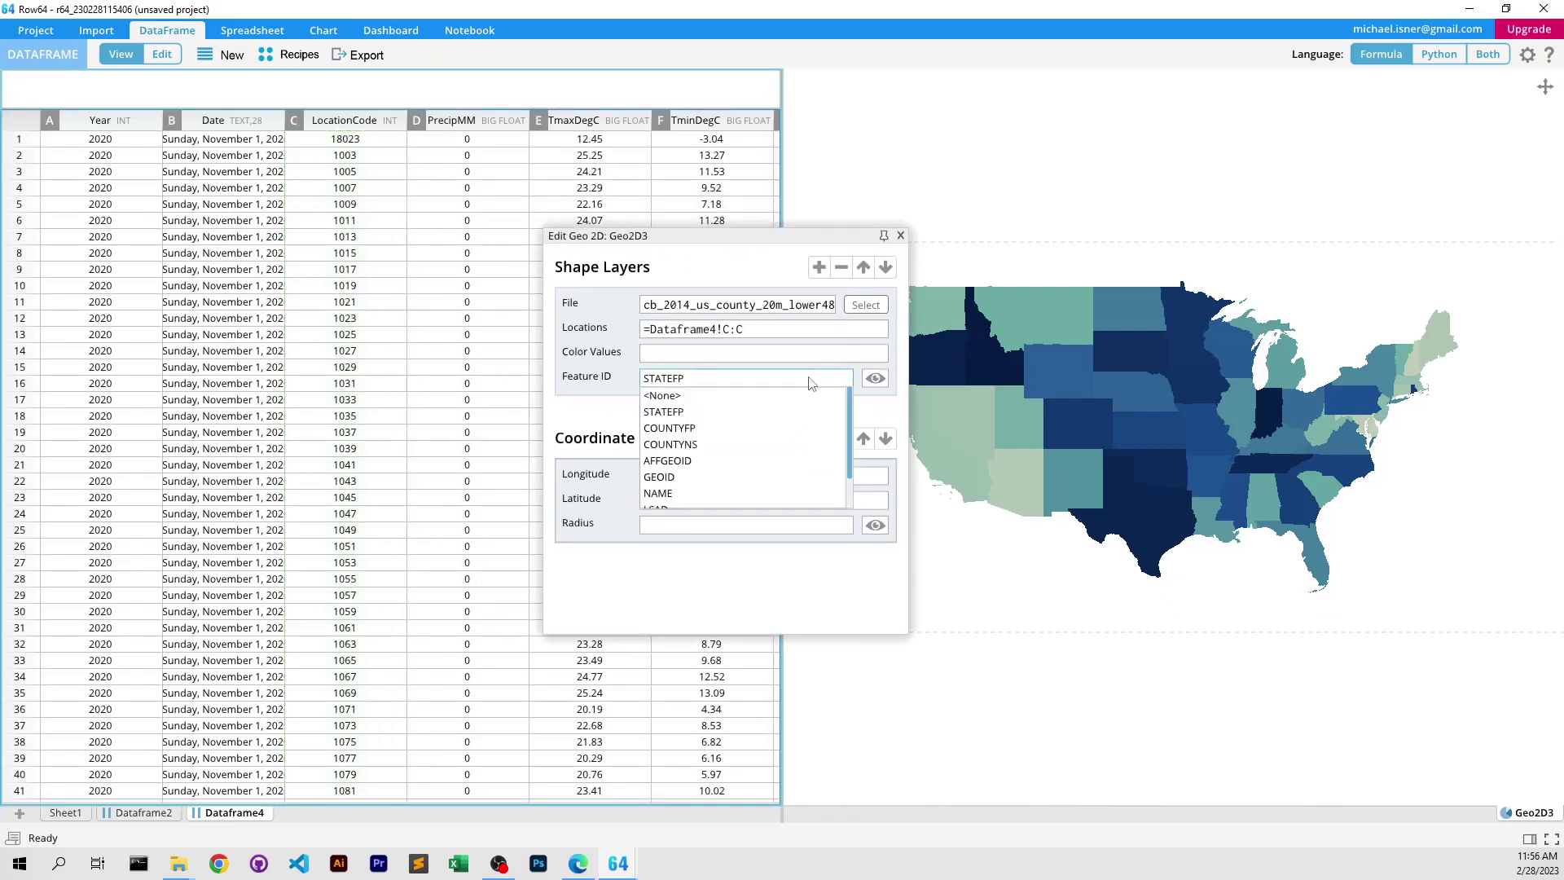
left_click(682, 477)
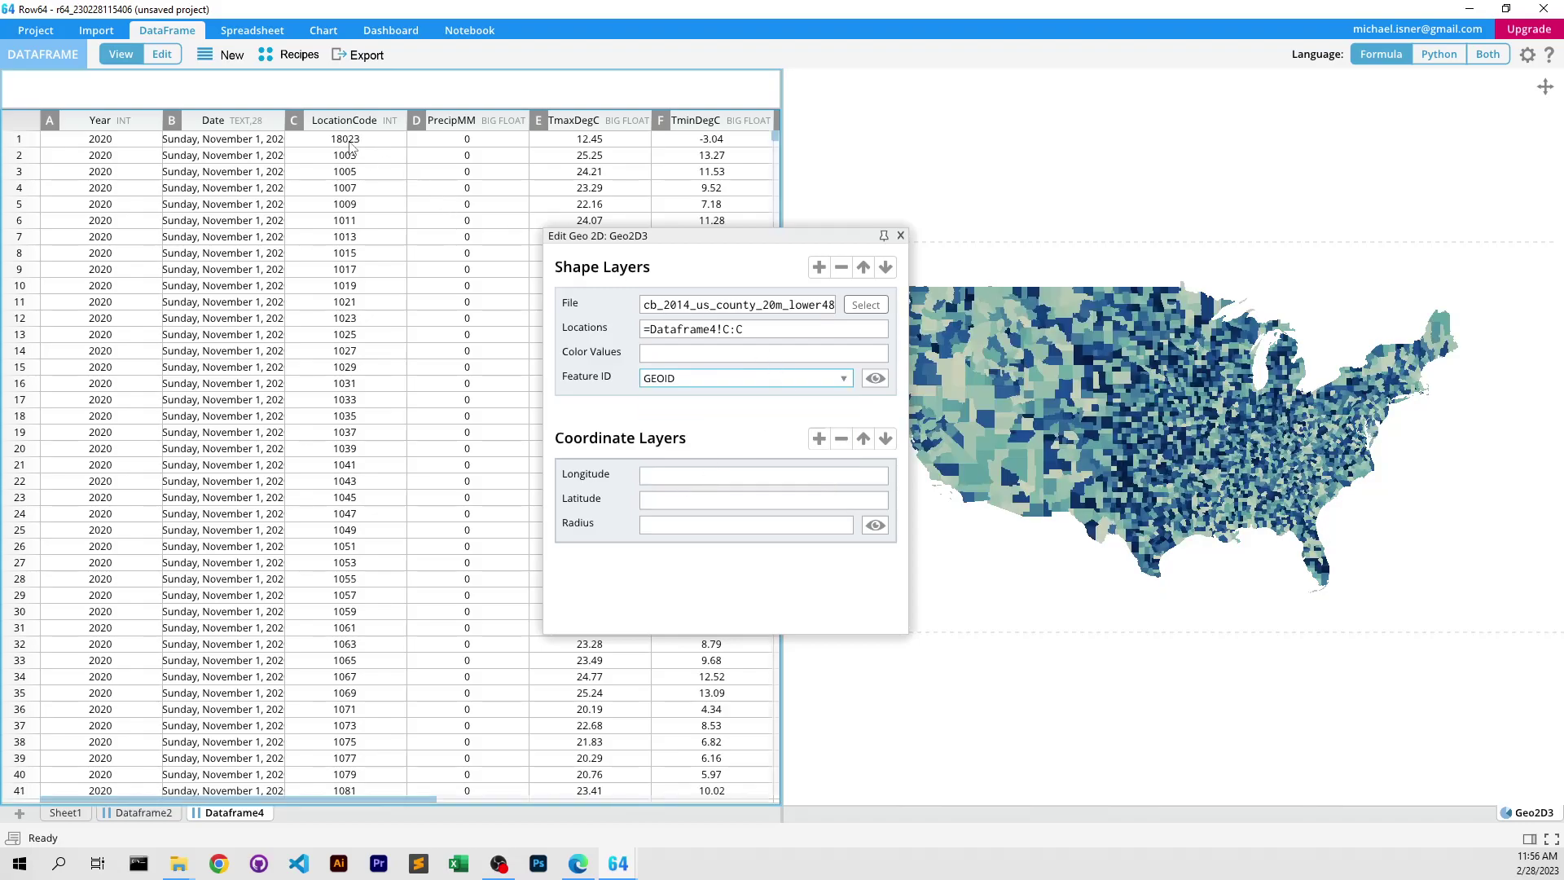
Step: Colour the map by maximum temperature, using the TmaxDegC column as the shape layer's Color Values
left_click(733, 352)
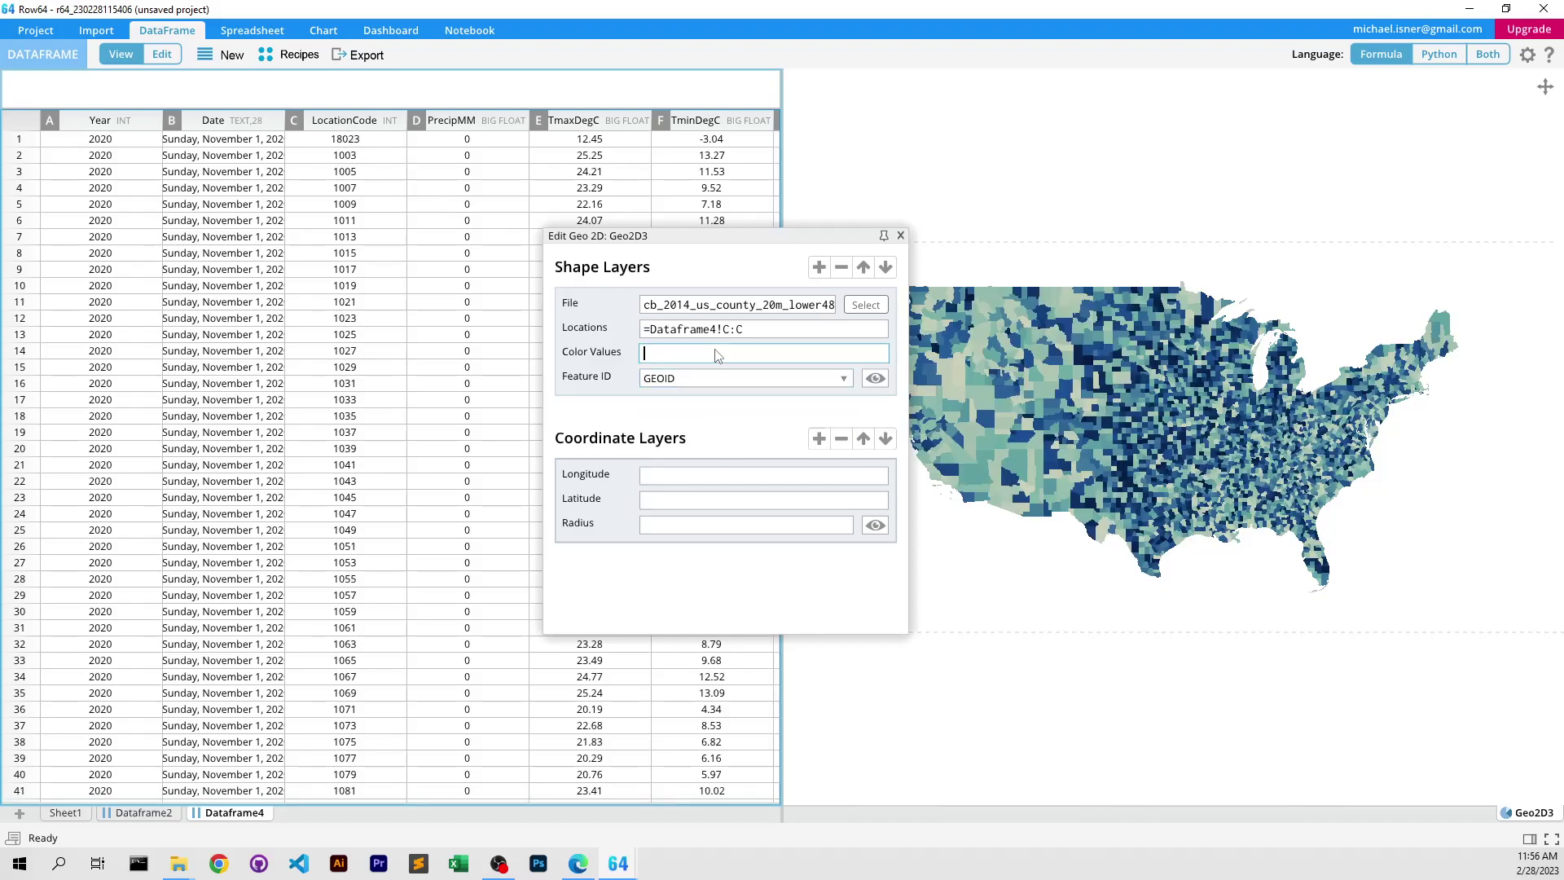
left_click(628, 123)
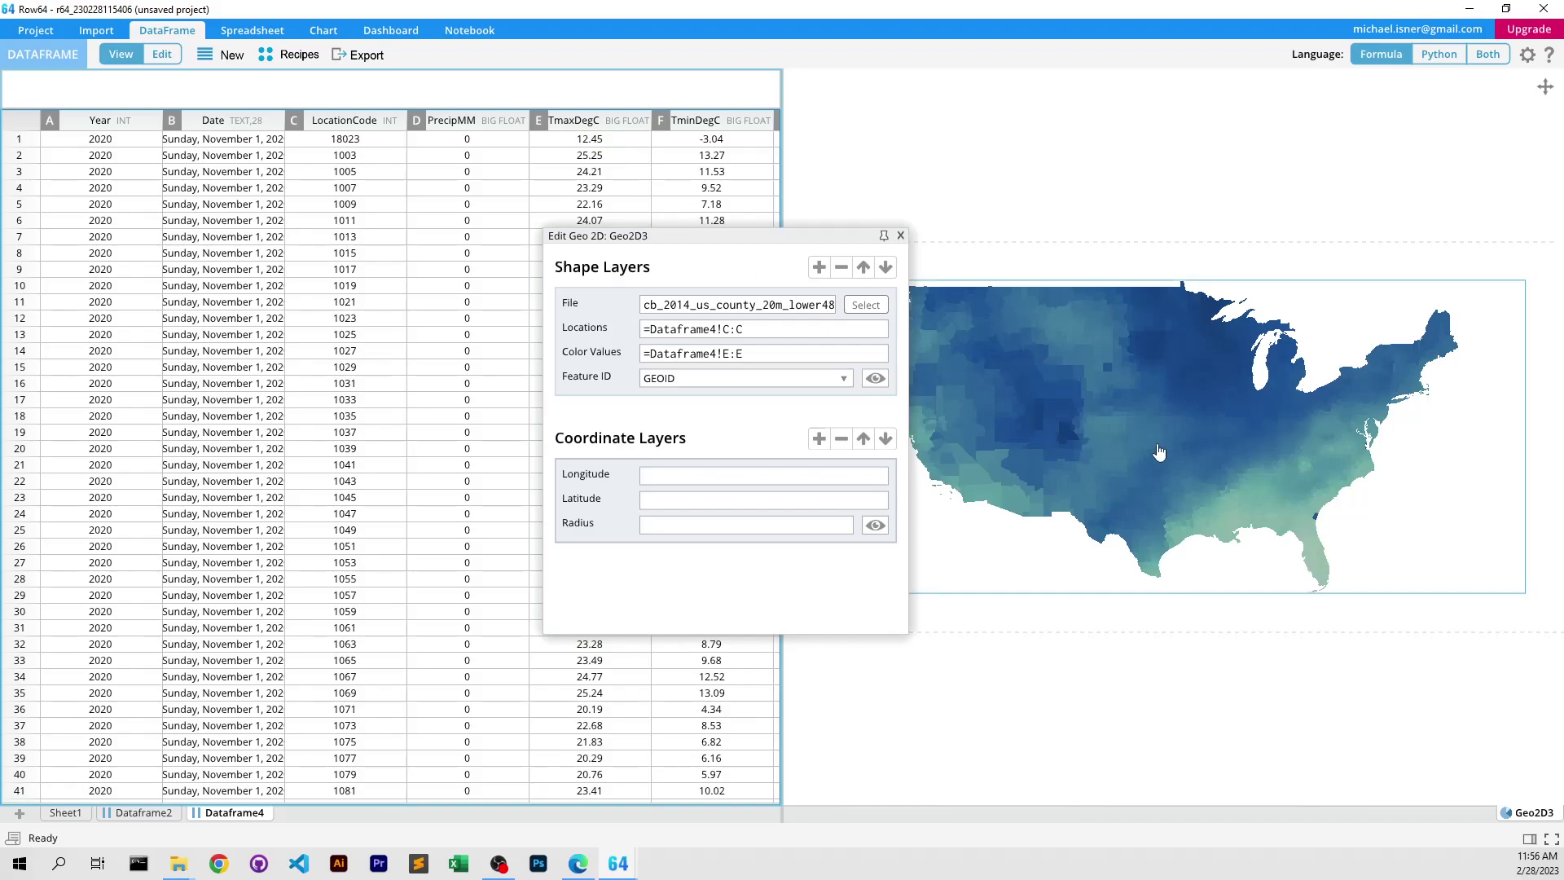
left_click_drag(821, 242, 679, 246)
left_click(1187, 401)
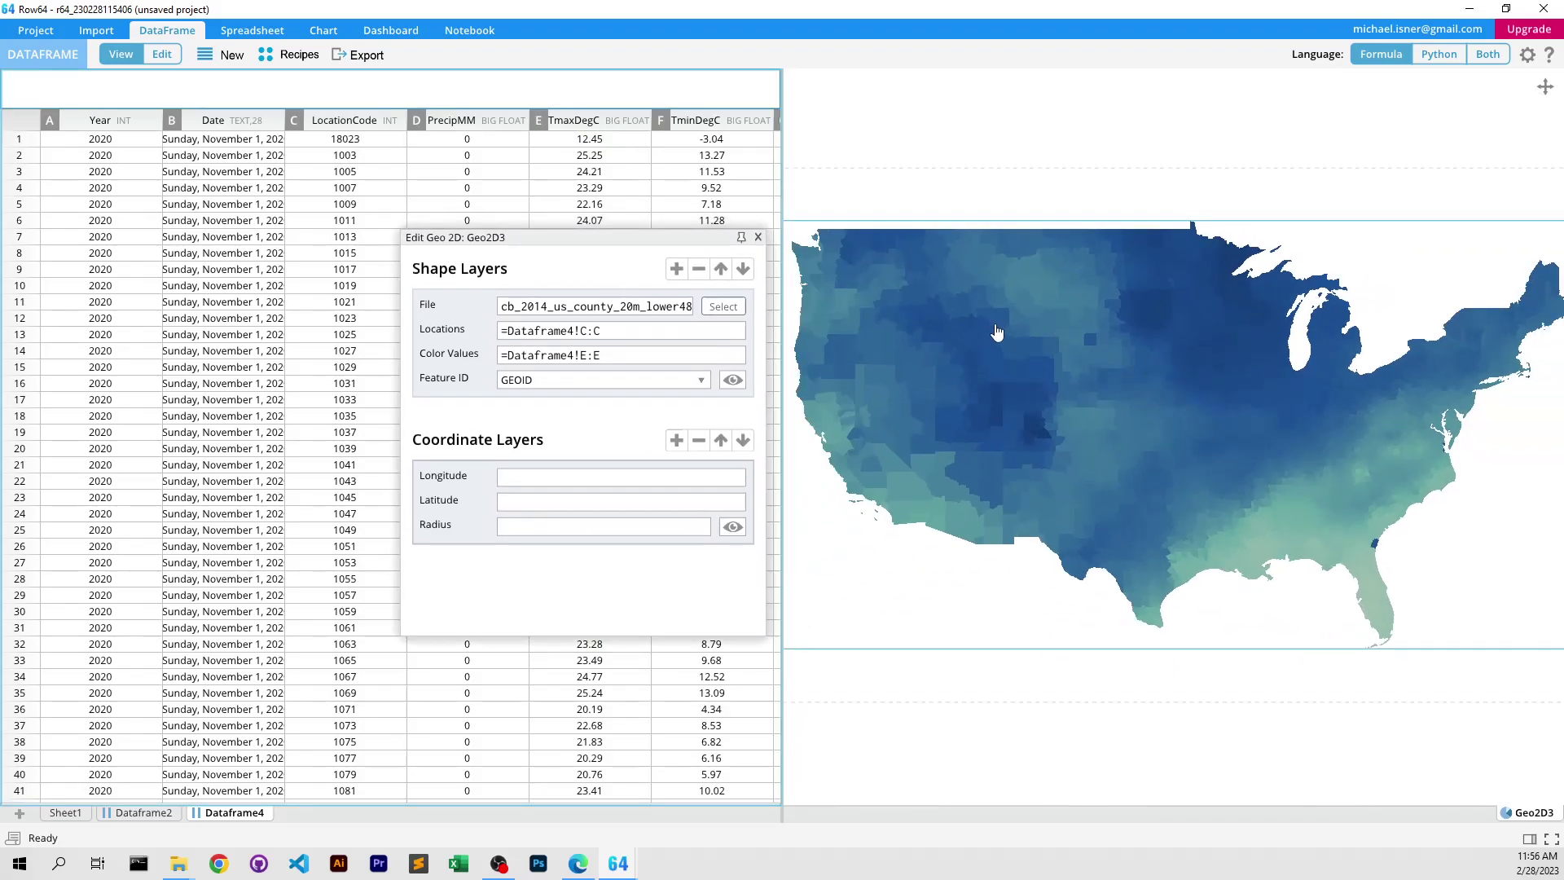
Step: Colour the map by precipitation, using the PrecipMM column as the shape layer's Color Values
left_click_drag(627, 250, 866, 466)
left_click(906, 563)
left_click(473, 124)
key("Return")
Step: Try the TminDegF column and the TmaxDegF column as the shape layer's Locations
left_click(907, 543)
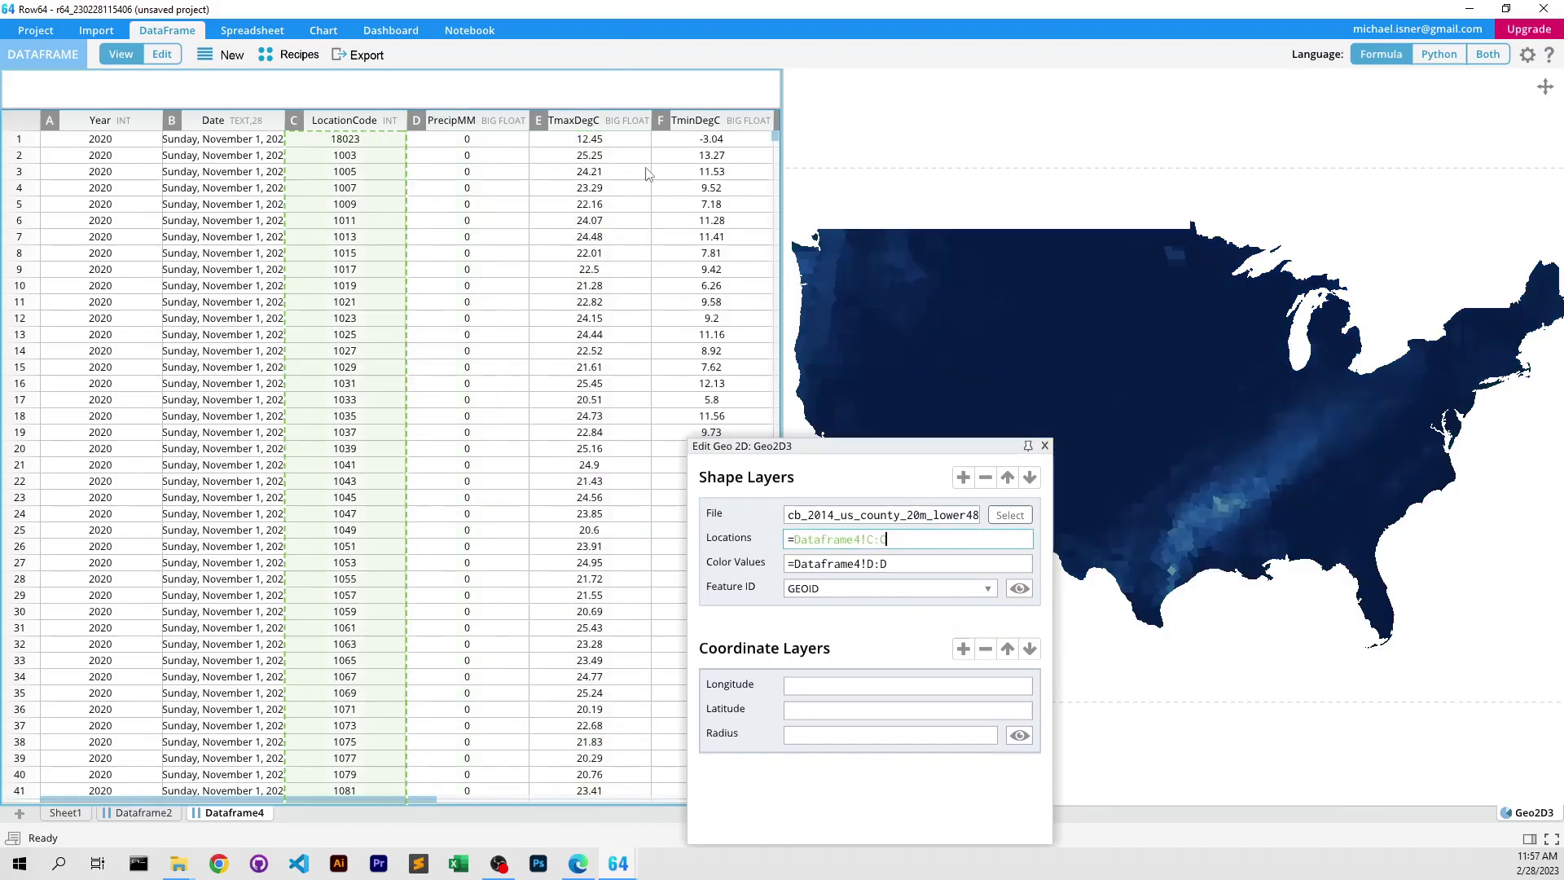
left_click_drag(426, 800, 714, 829)
left_click(670, 126)
key("Return")
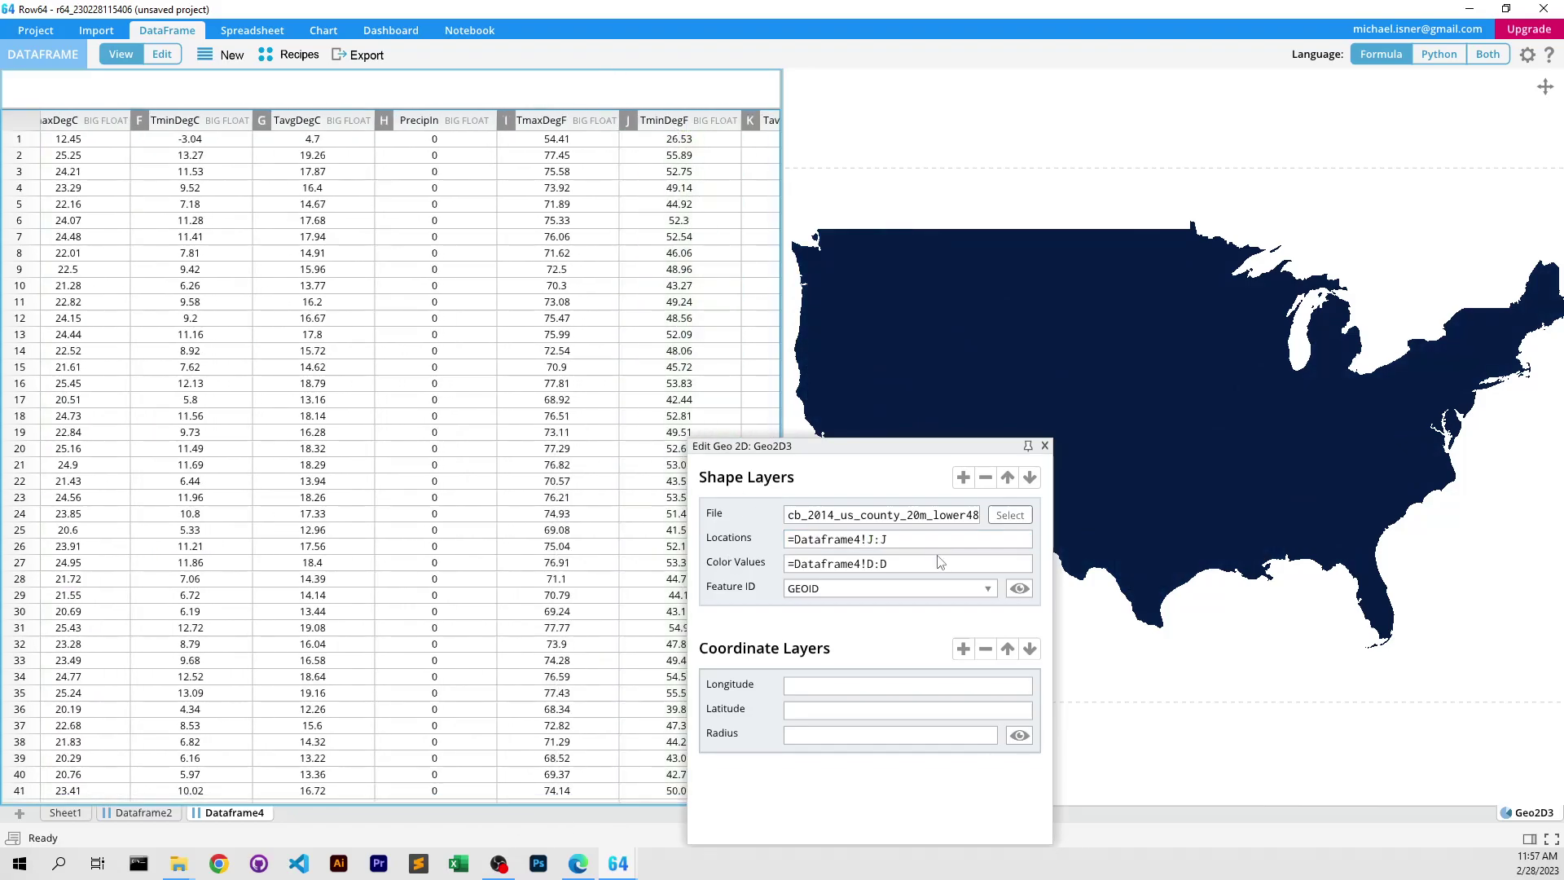
left_click(904, 545)
left_click(559, 122)
key("Return")
Step: Restore the shape layer's Locations to the LocationCode column
left_click(900, 540)
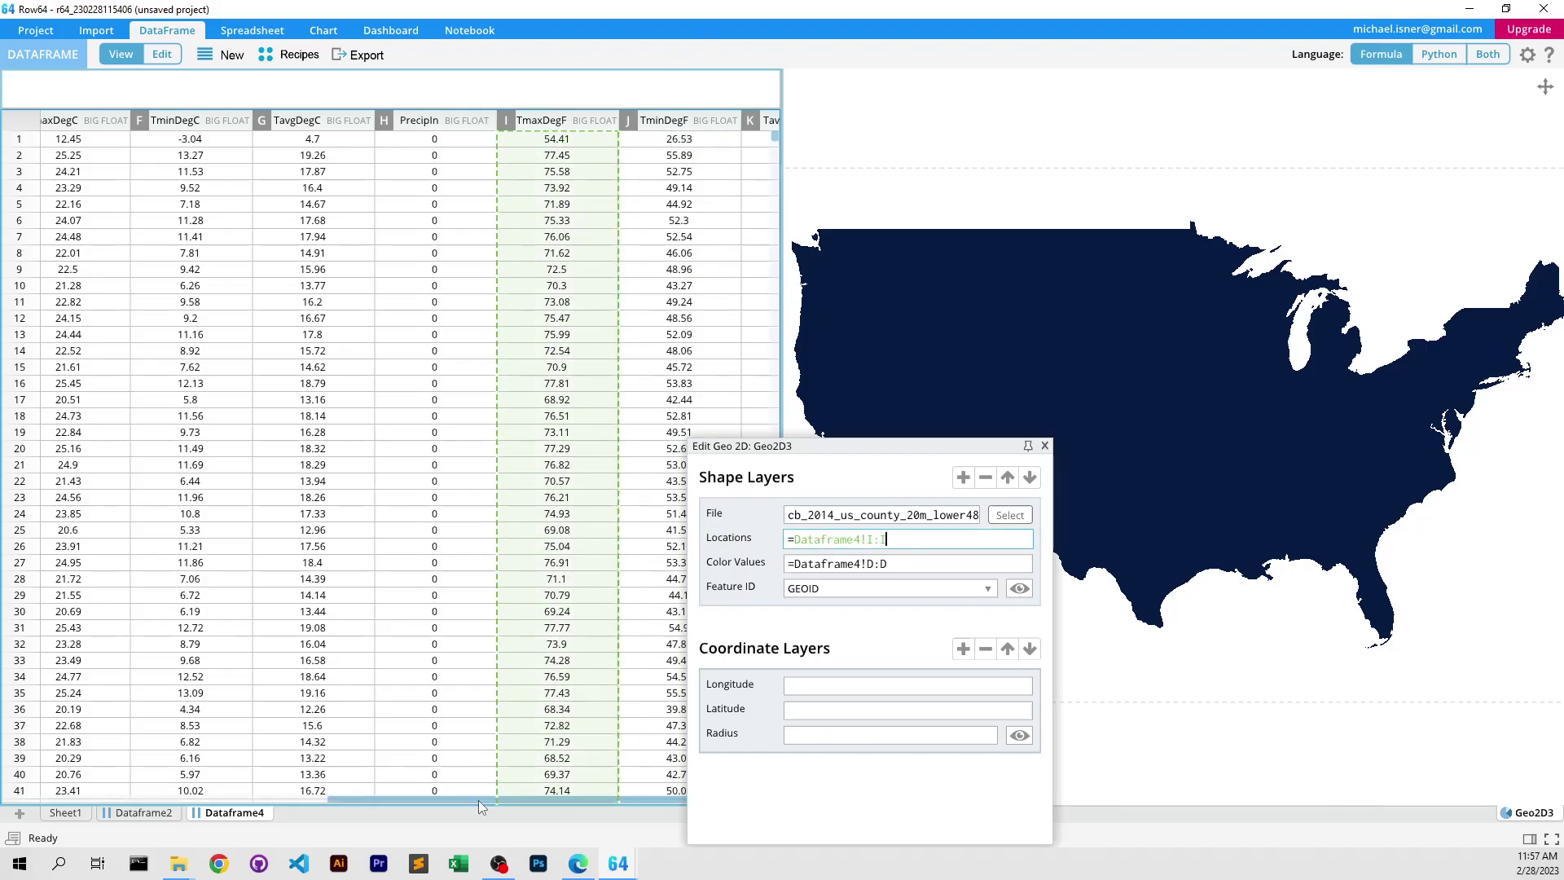
left_click_drag(477, 801, 287, 788)
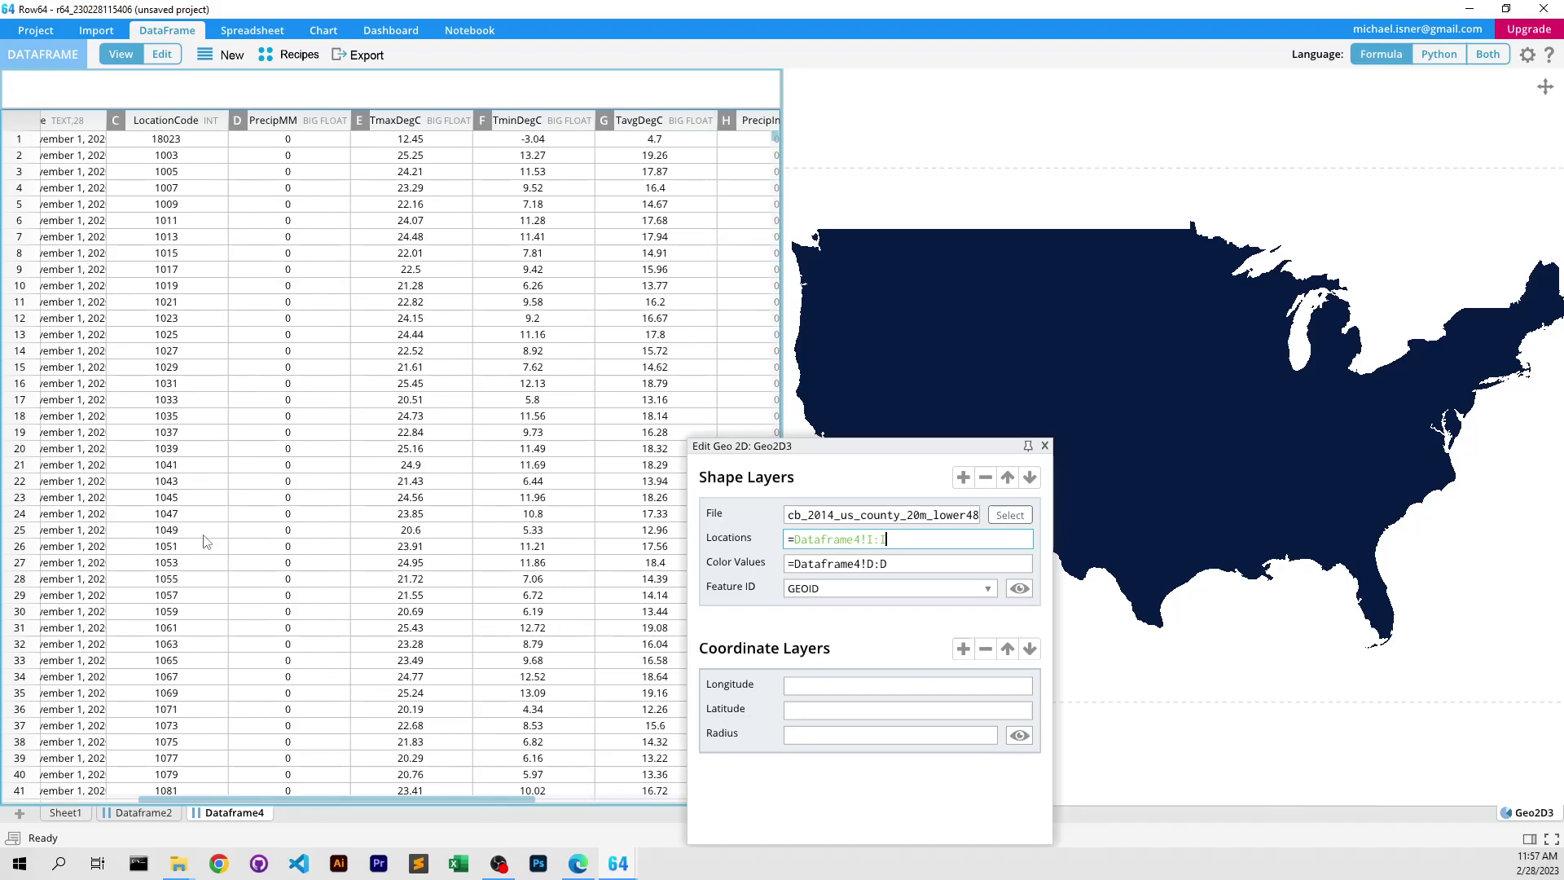
left_click(172, 127)
Step: Colour the map by minimum temperature in Fahrenheit, using the TminDegF column as the Color Values
left_click(913, 564)
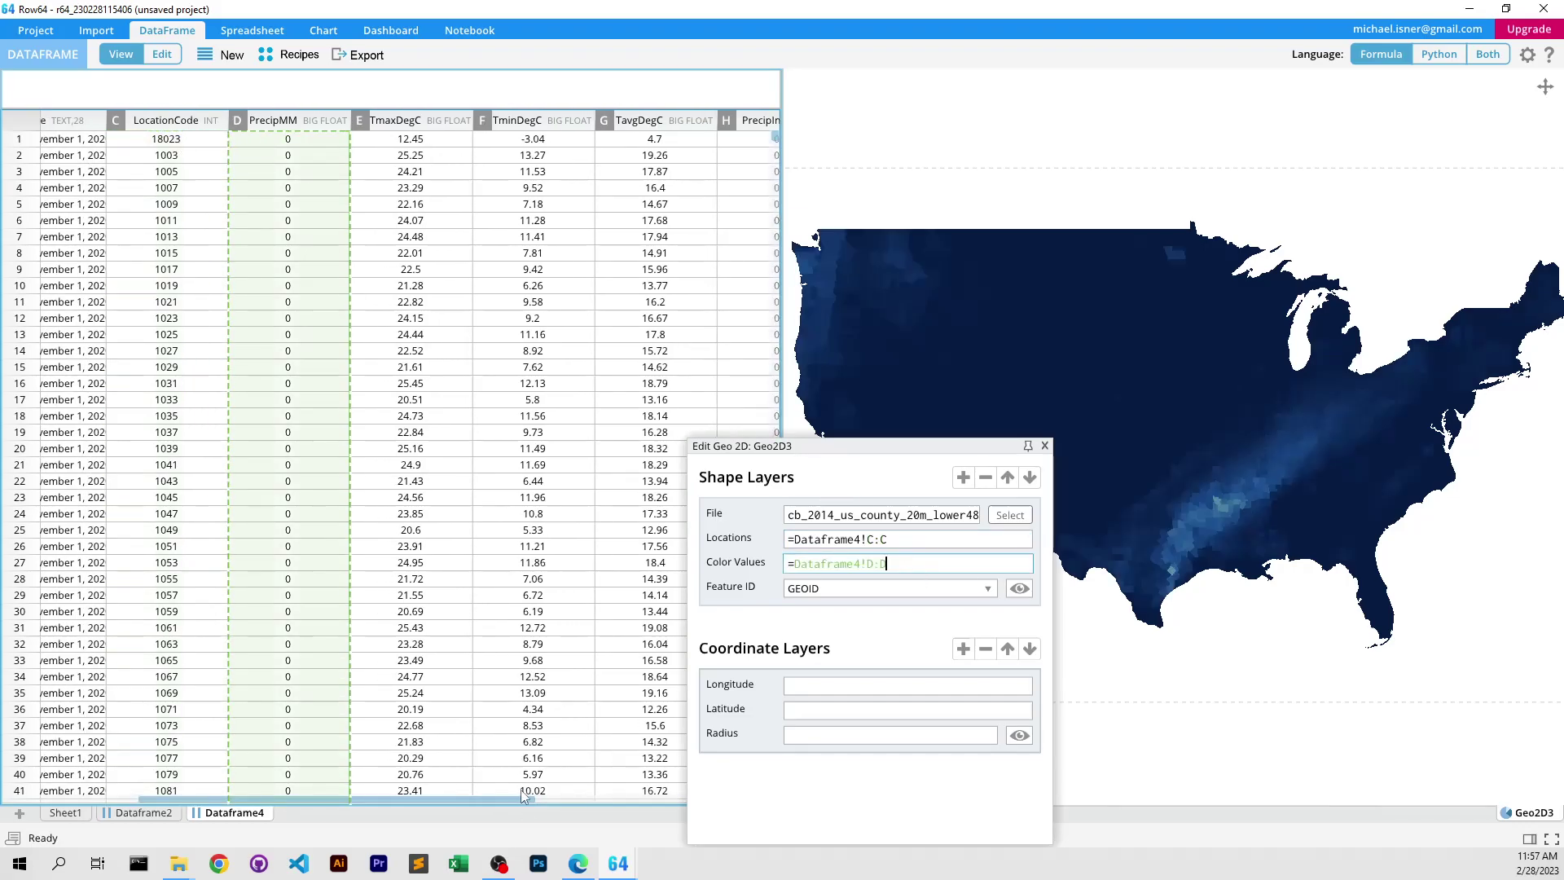
left_click_drag(442, 794, 654, 802)
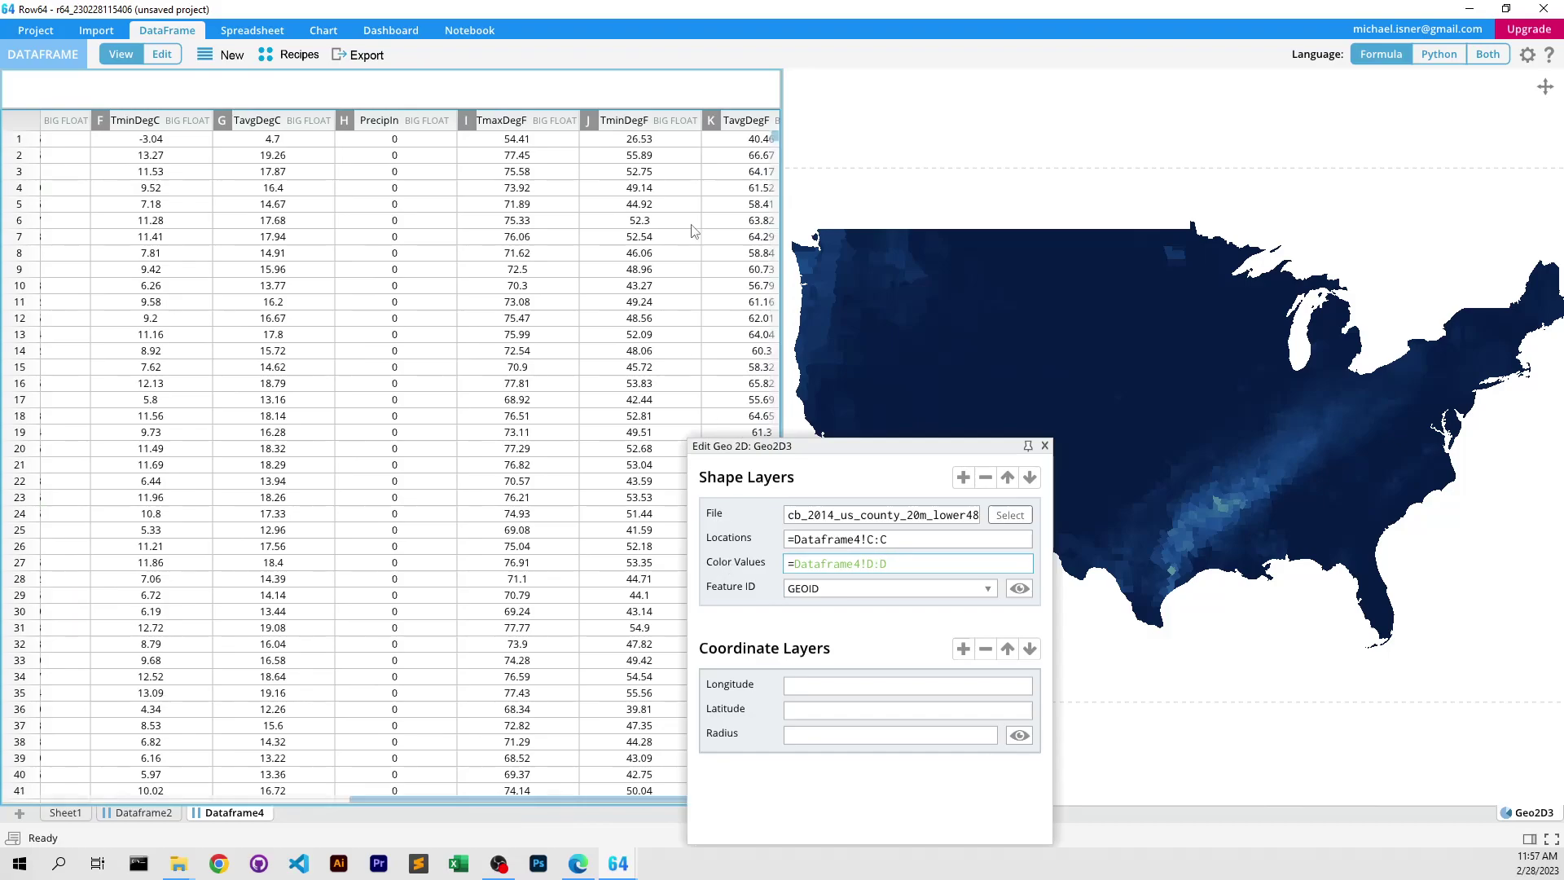
left_click(638, 124)
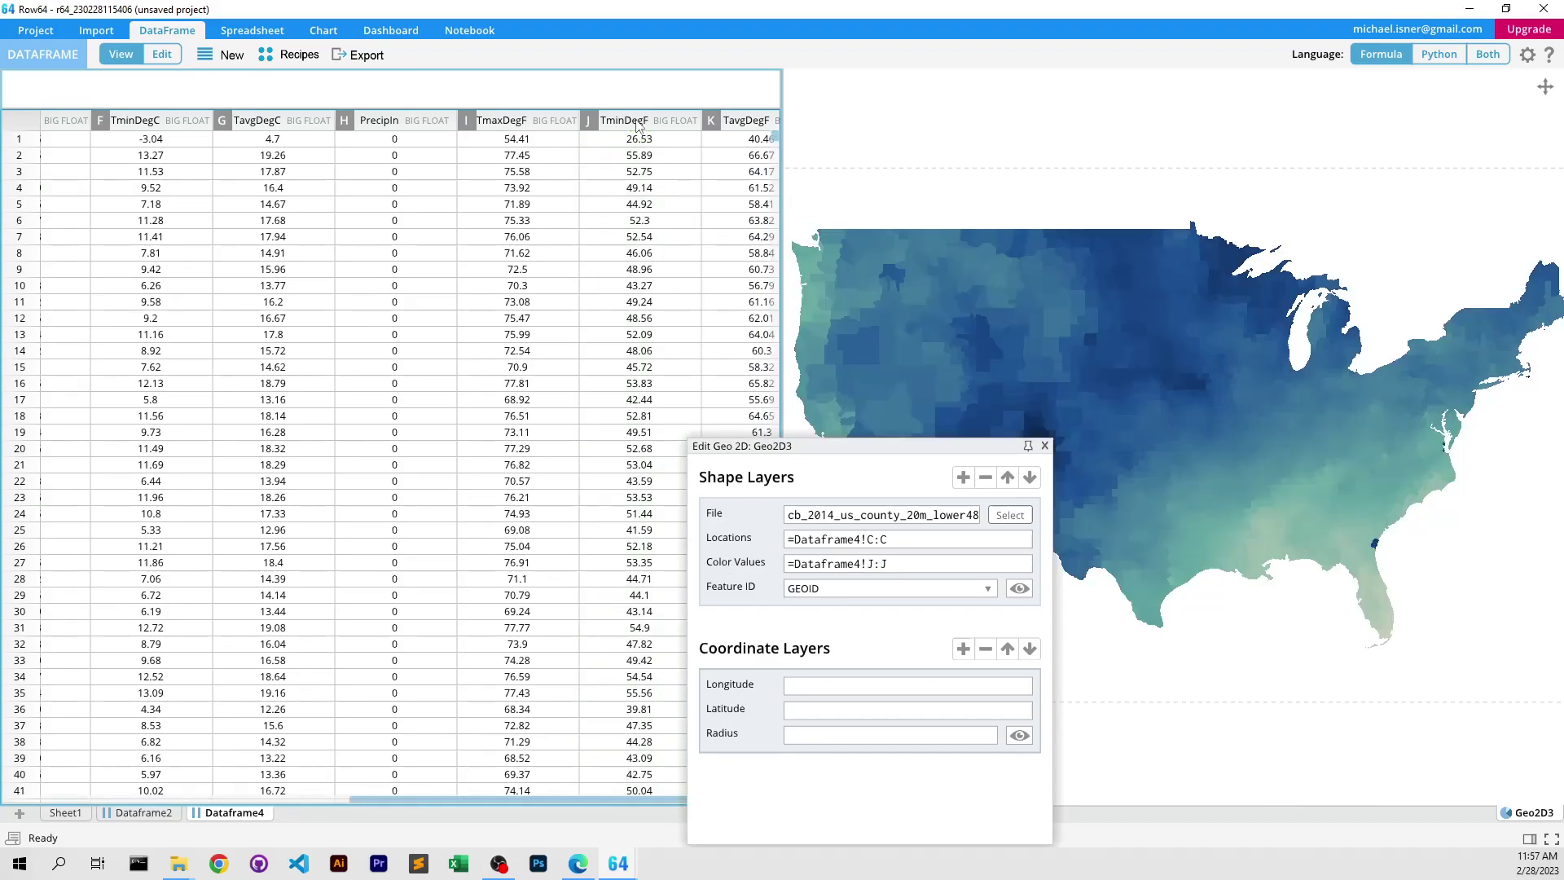
Step: Close the Geo 2D editor, expand the map to fill the workspace, and inspect its county-level temperature colours
left_click(1044, 446)
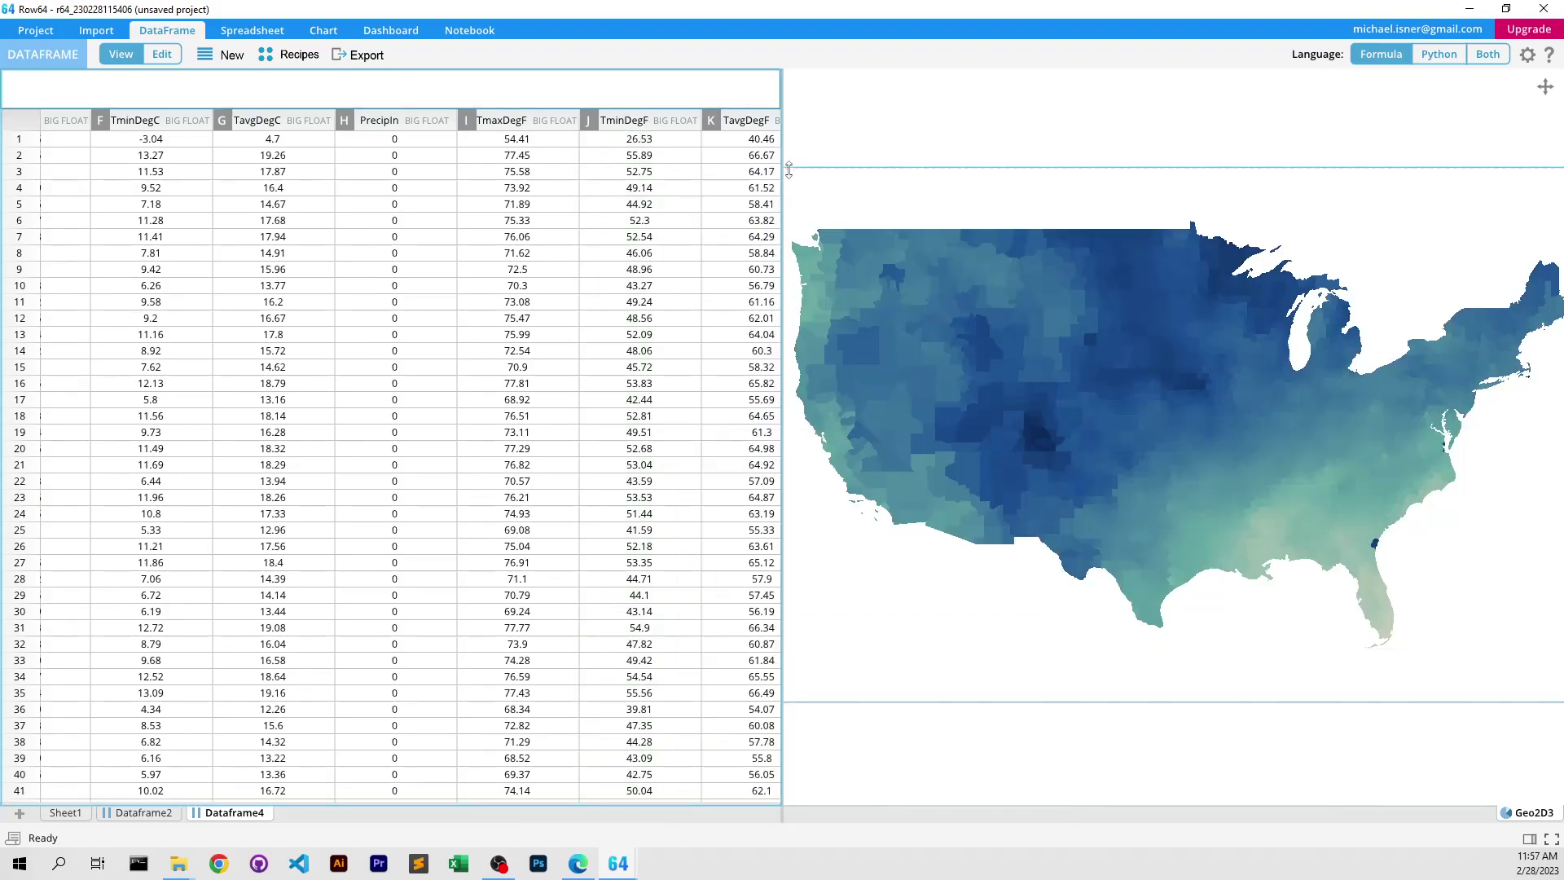
left_click_drag(784, 167, 564, 167)
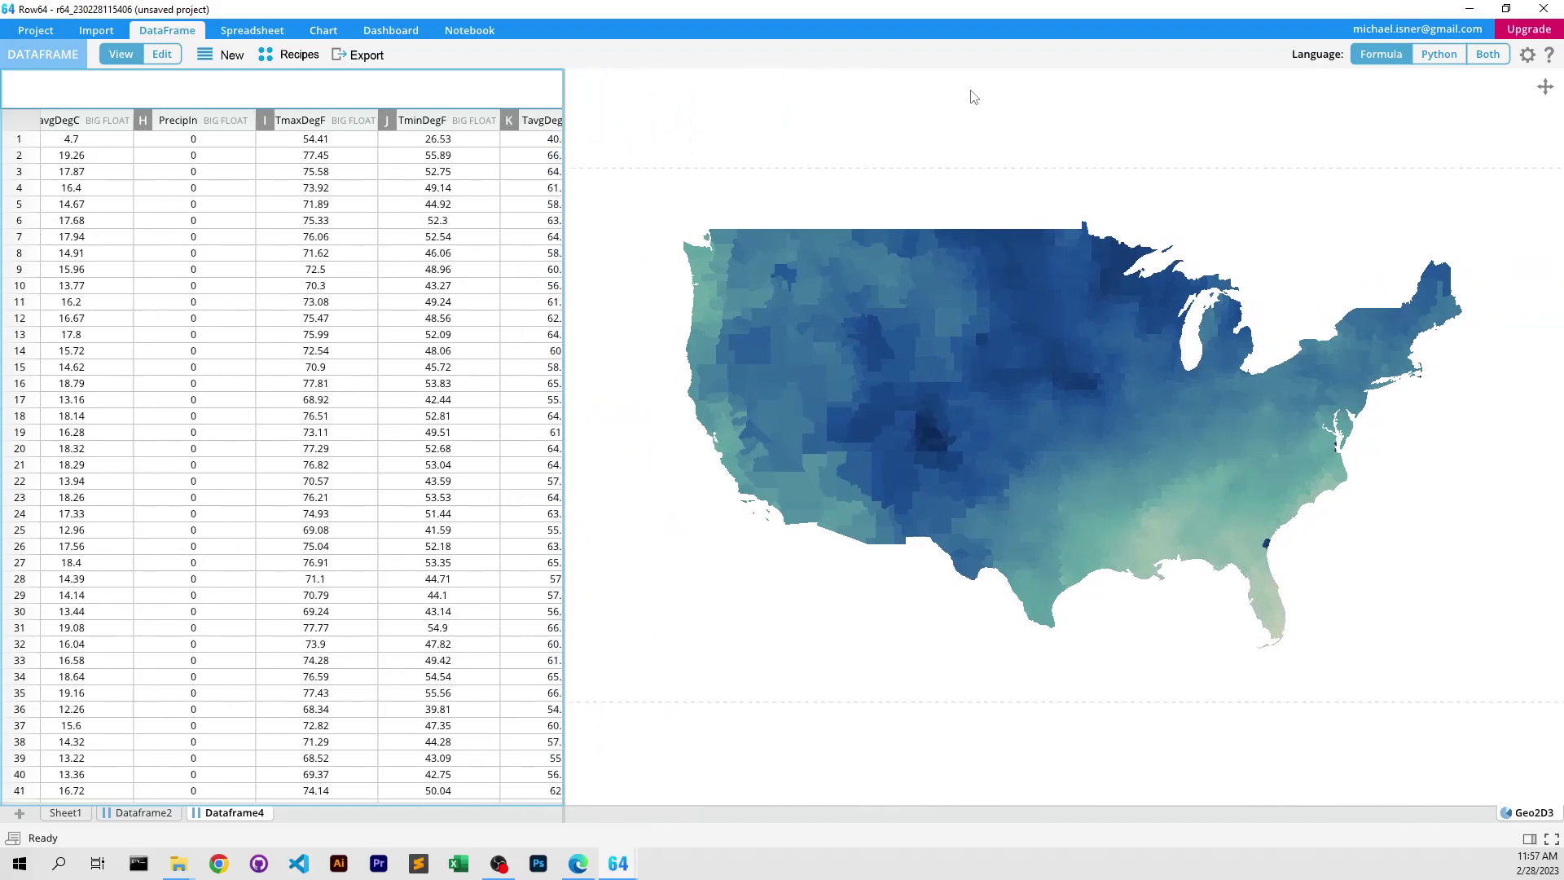
left_click(1511, 814)
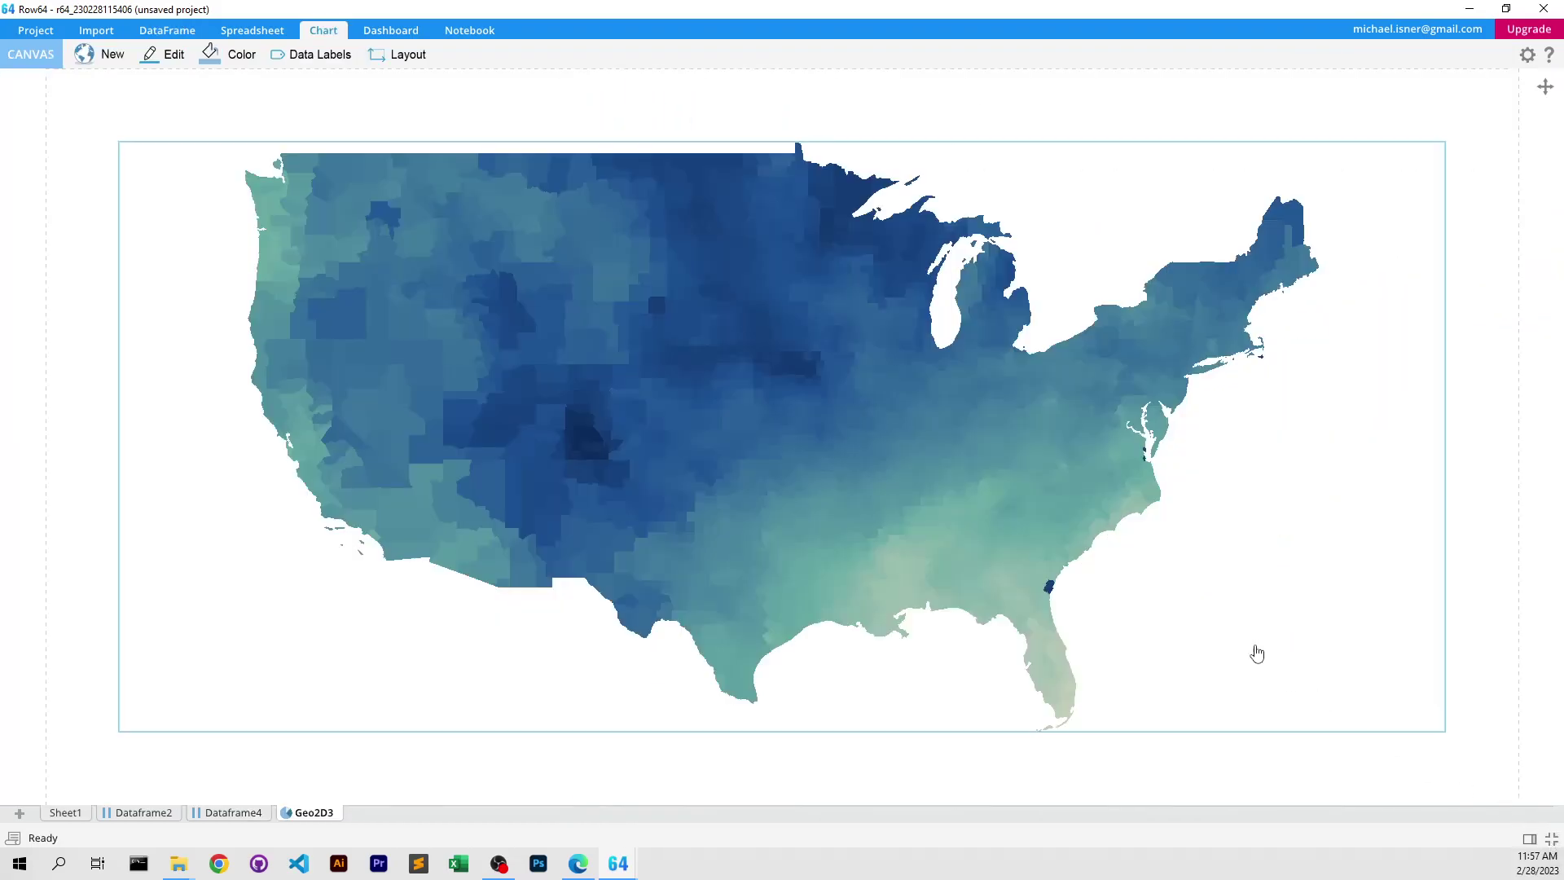
left_click(1553, 840)
scroll(1060, 649, "up", 10)
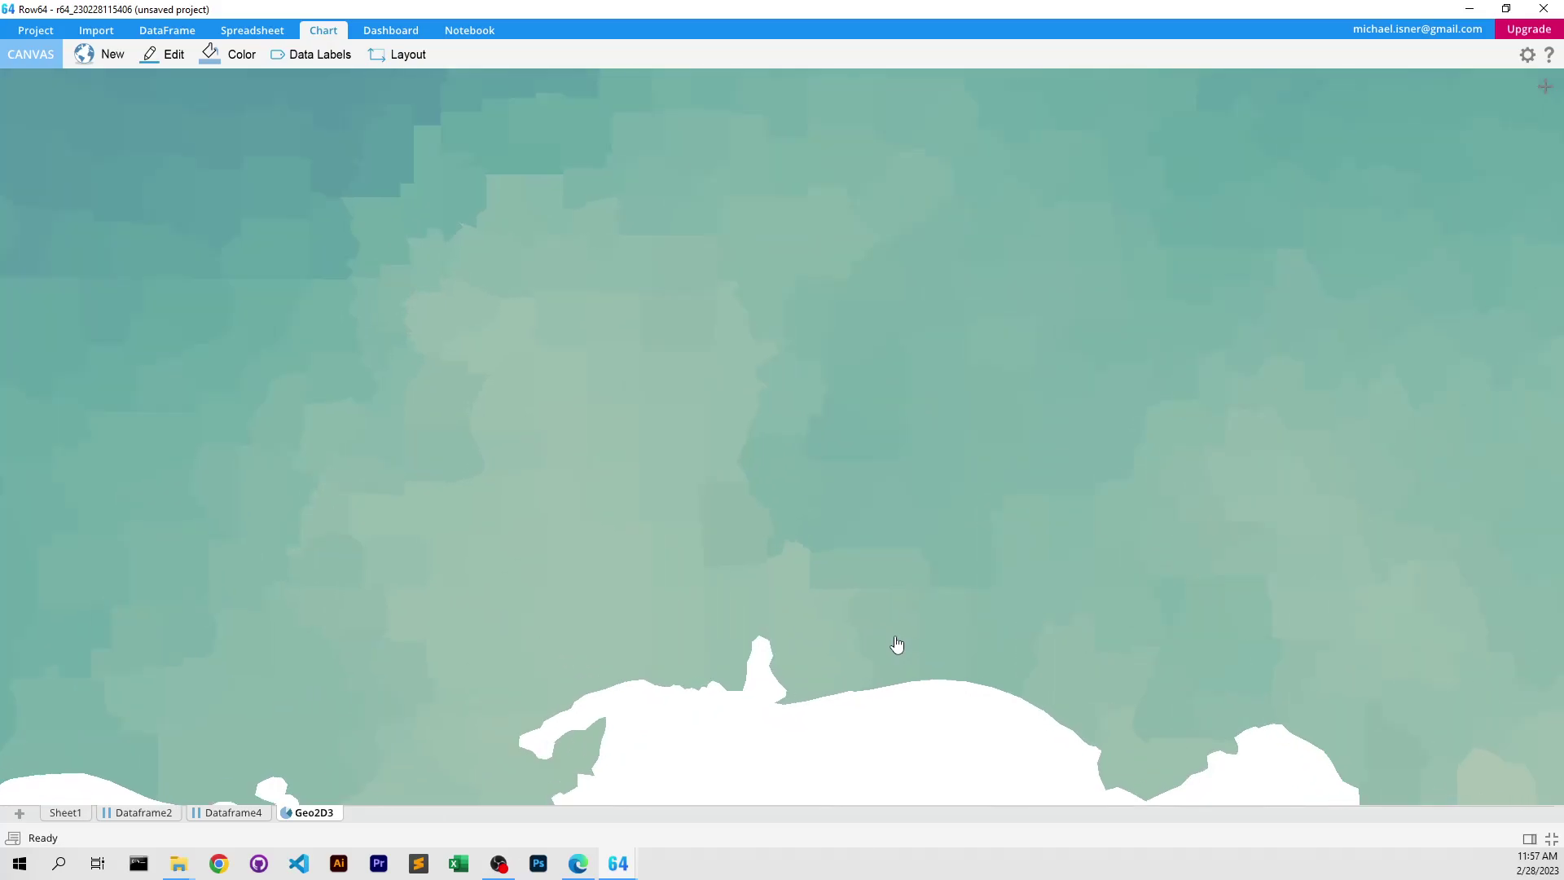
scroll(856, 640, "down", 10)
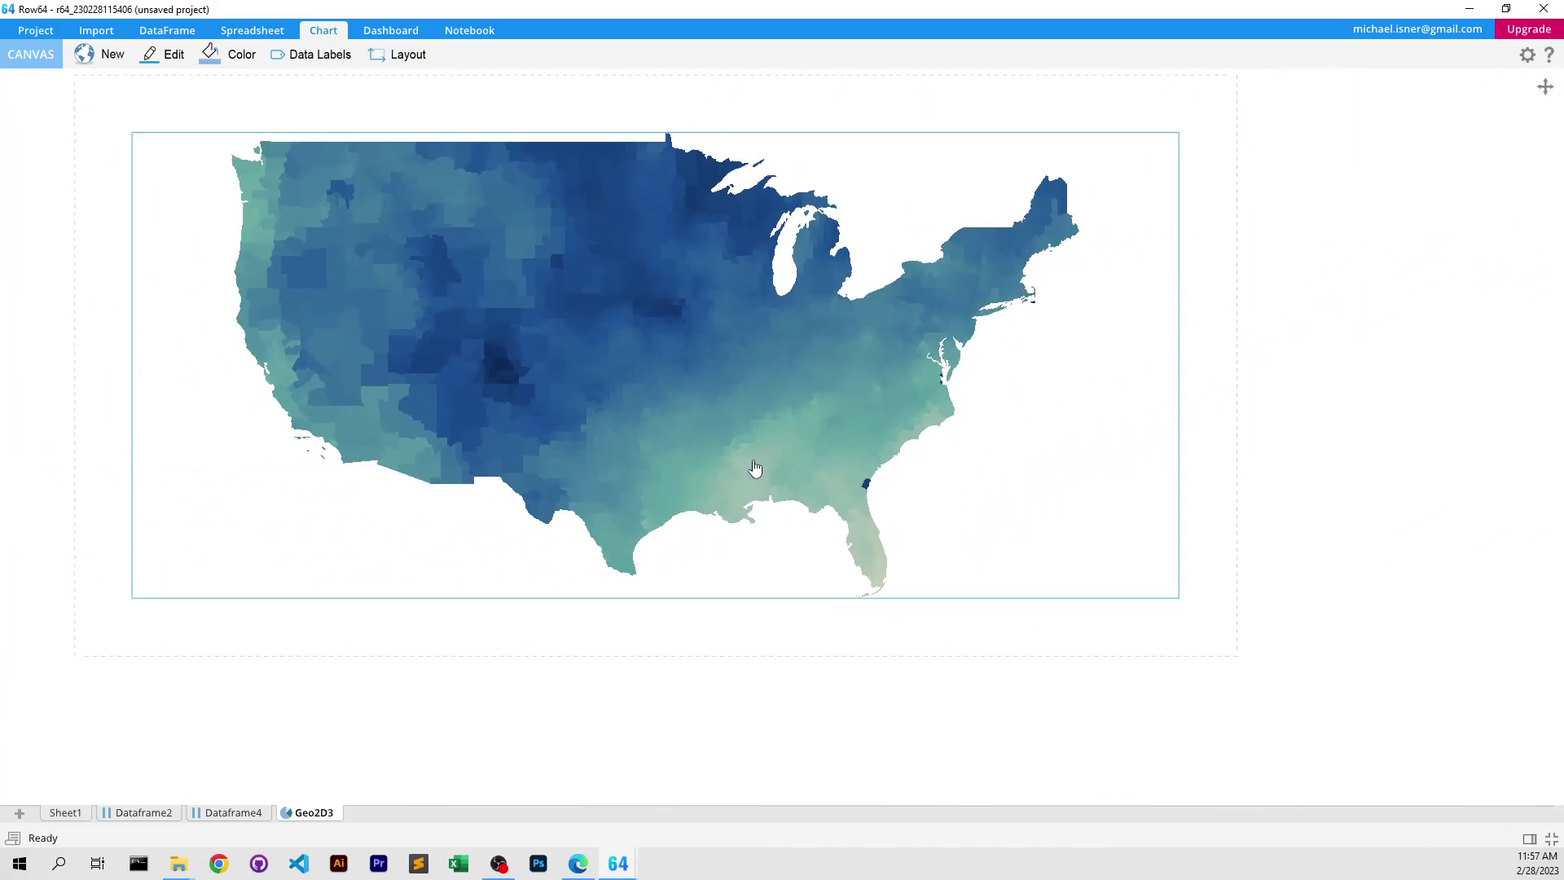
scroll(755, 463, "down", 1)
left_click_drag(681, 388, 722, 431)
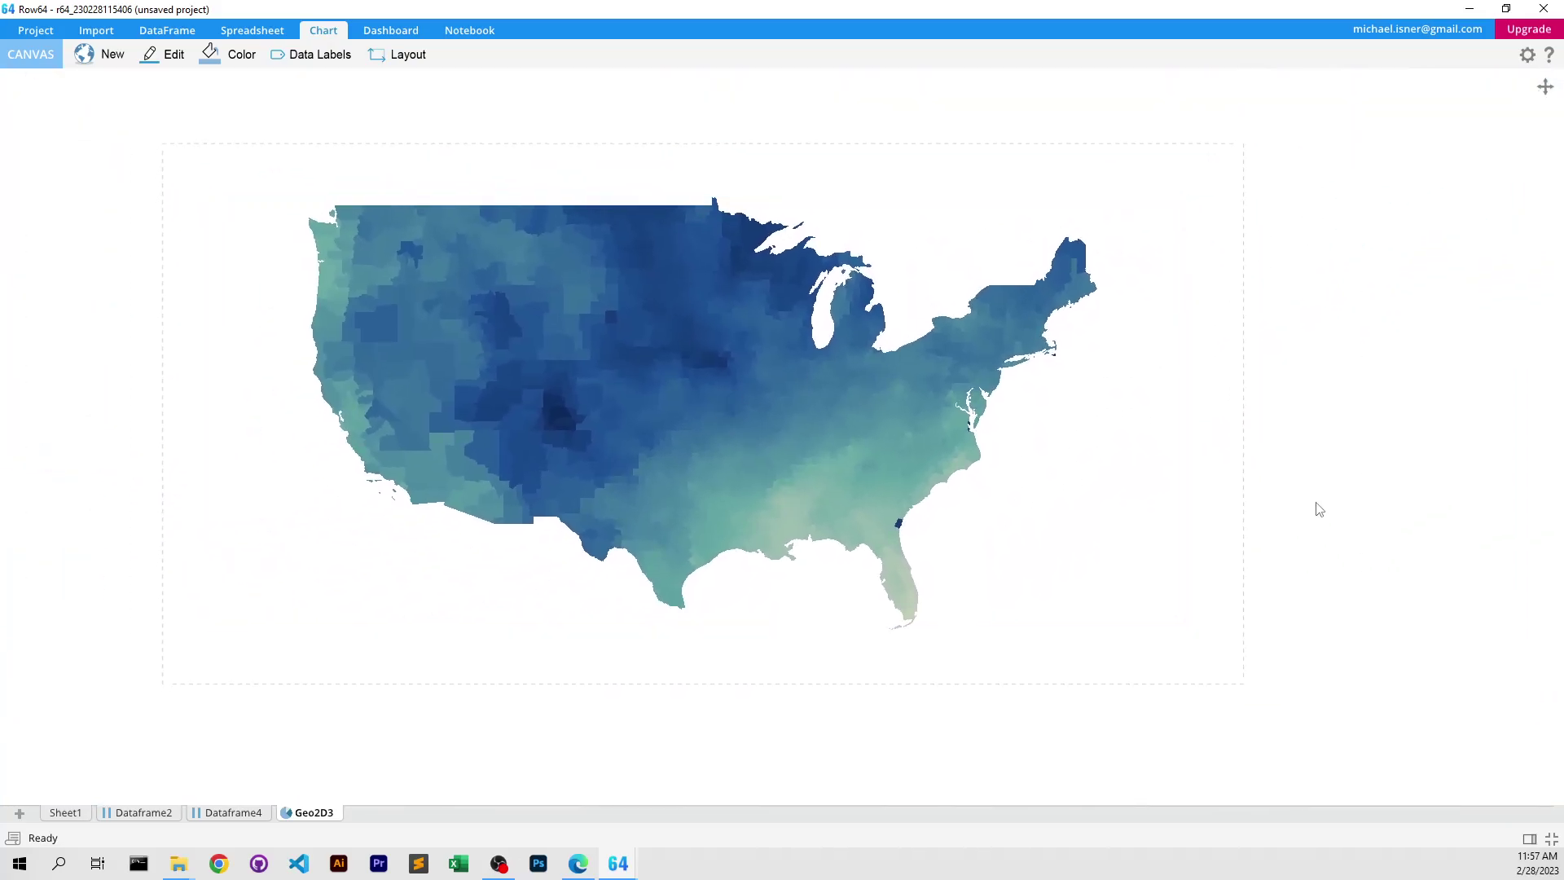
Step: Find the state outline shapefile StateOutlines.shp in the Outlines folder of US_Data
key("alt+Tab")
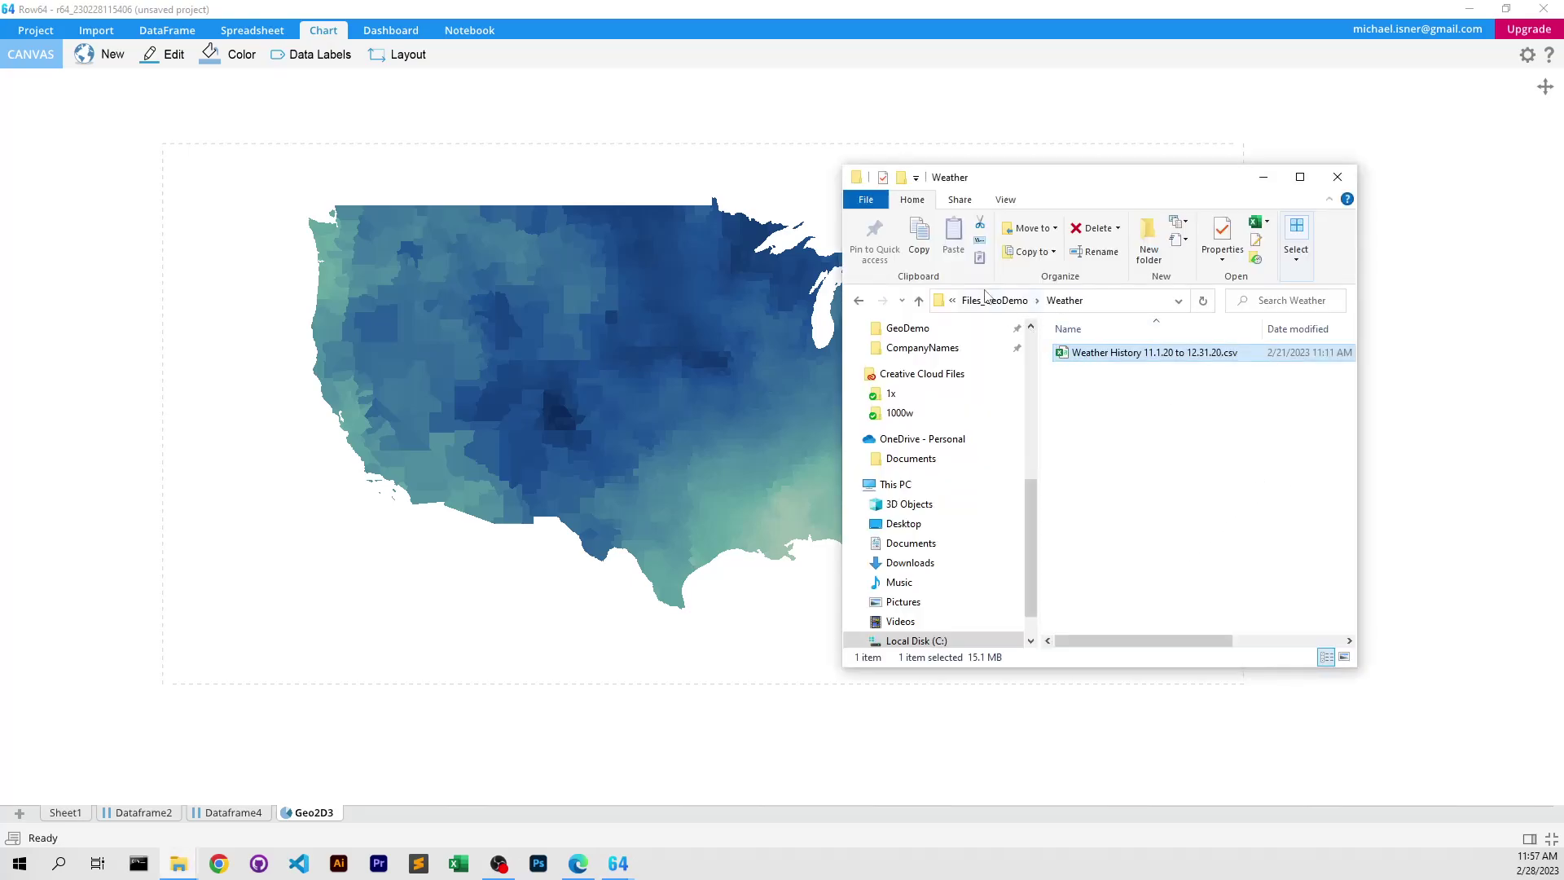
left_click(986, 299)
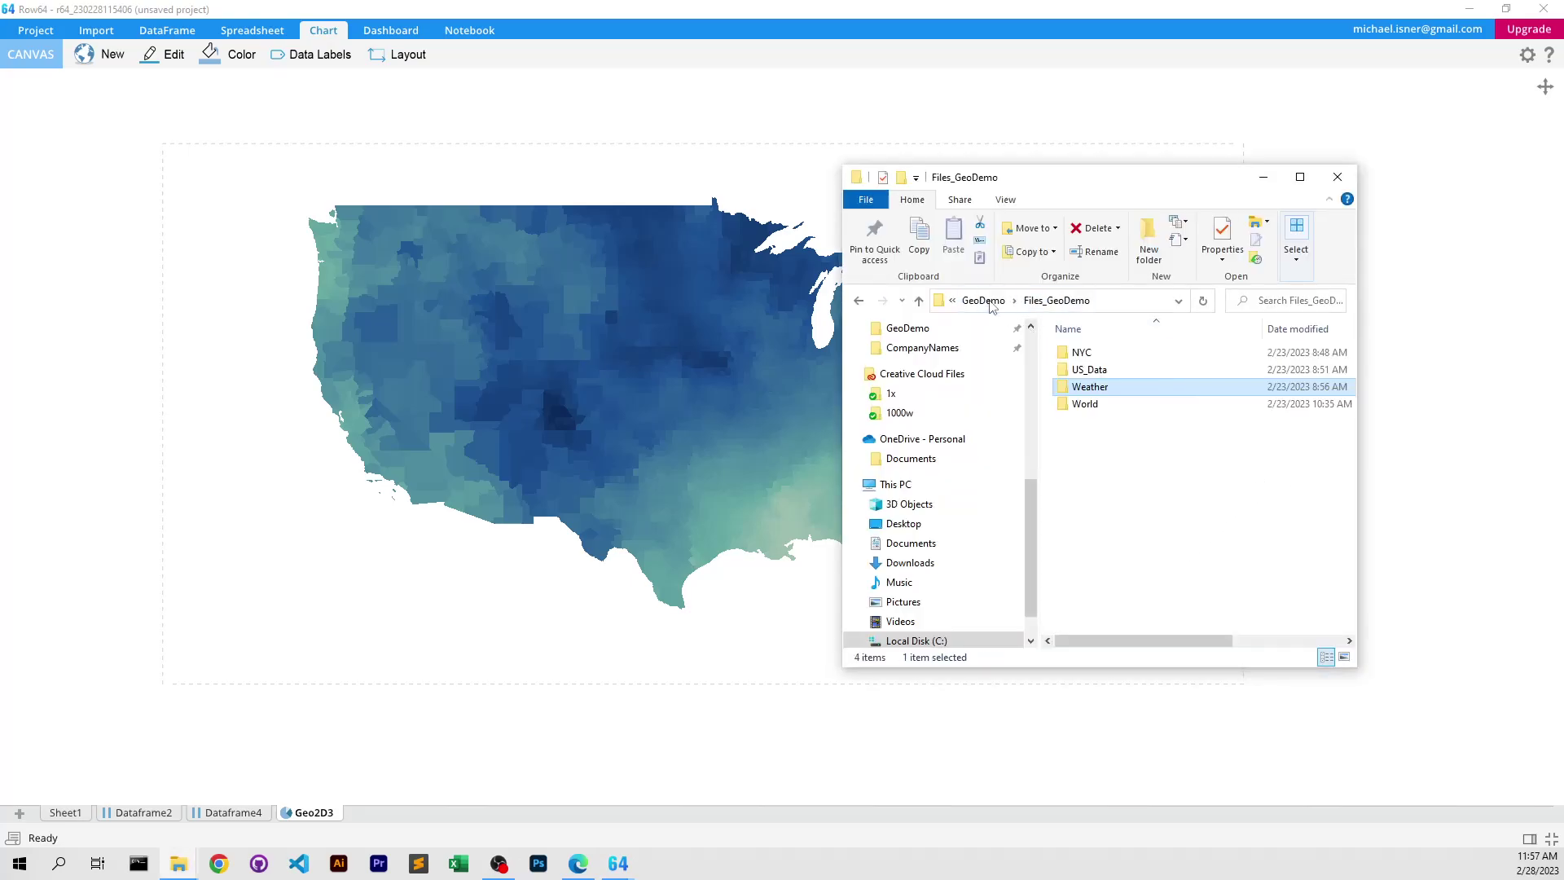
double_click(1089, 372)
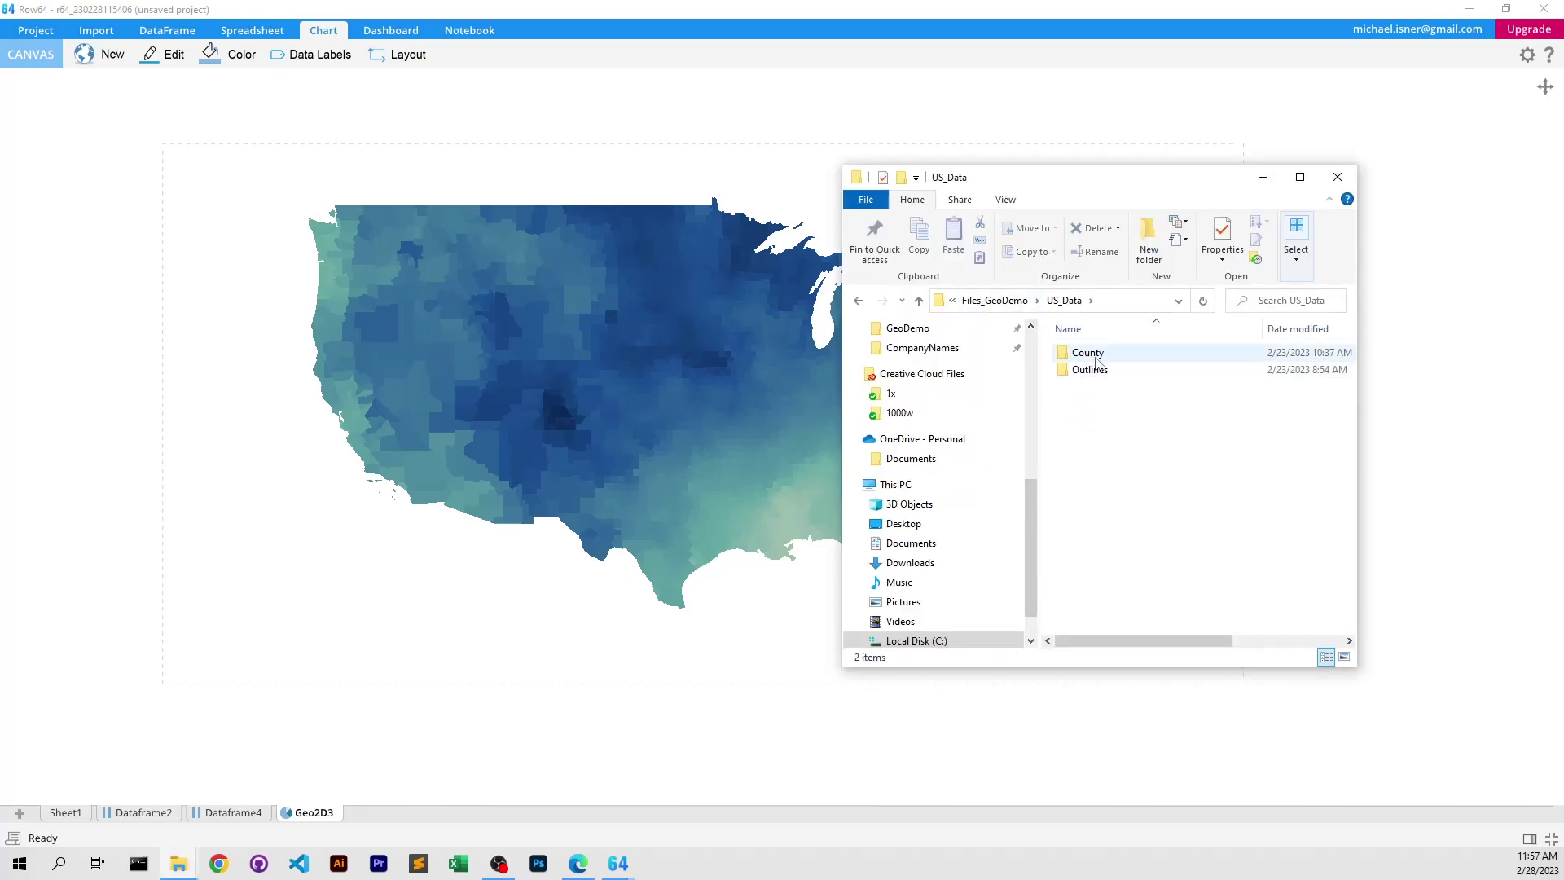
double_click(1096, 371)
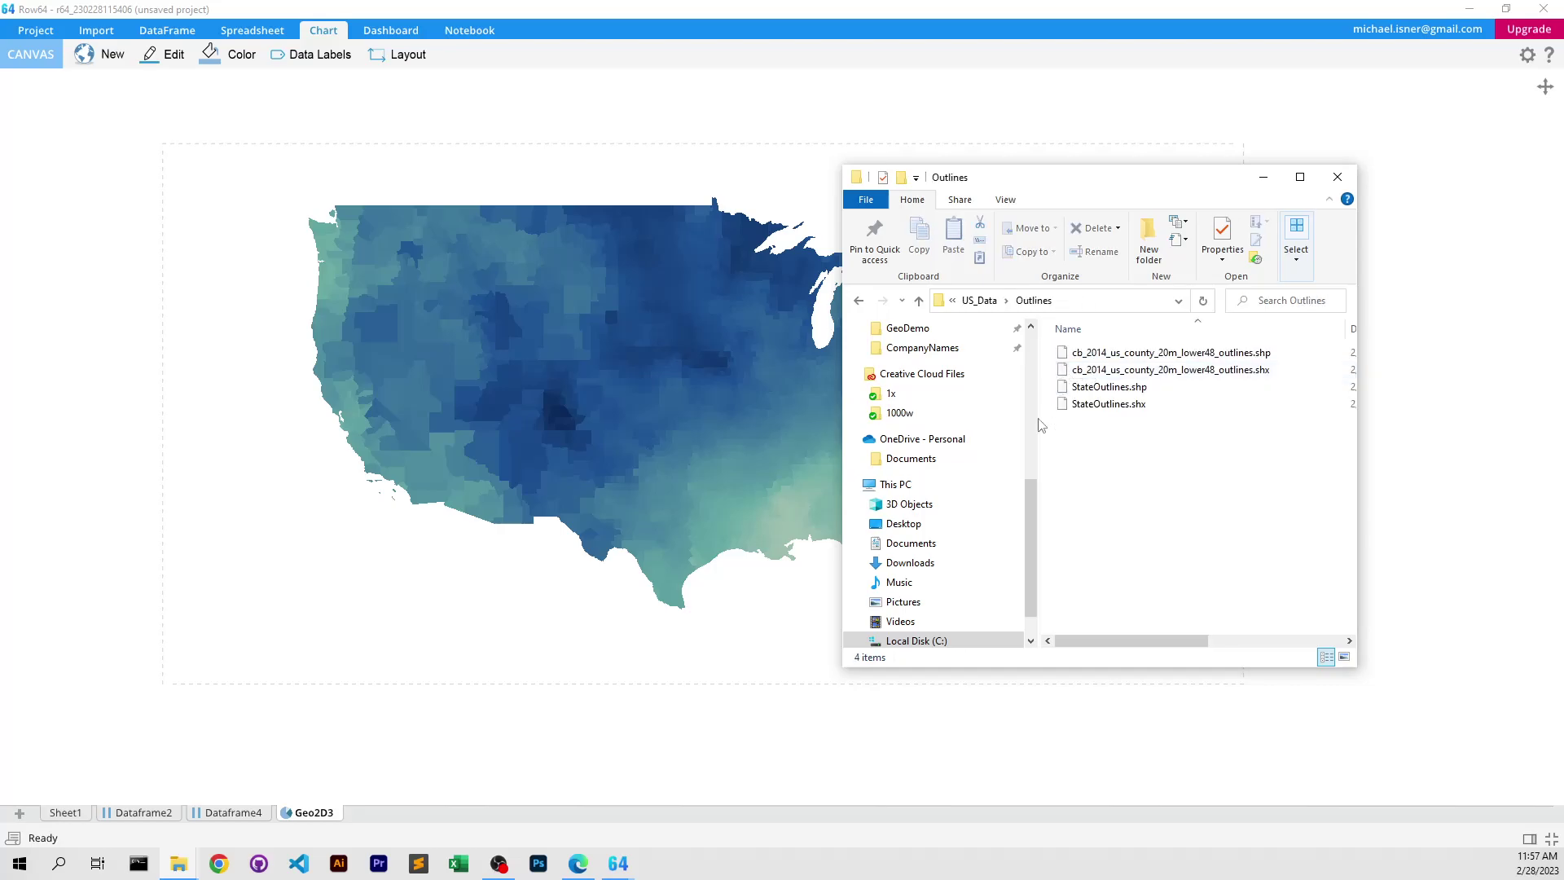
left_click(1103, 391)
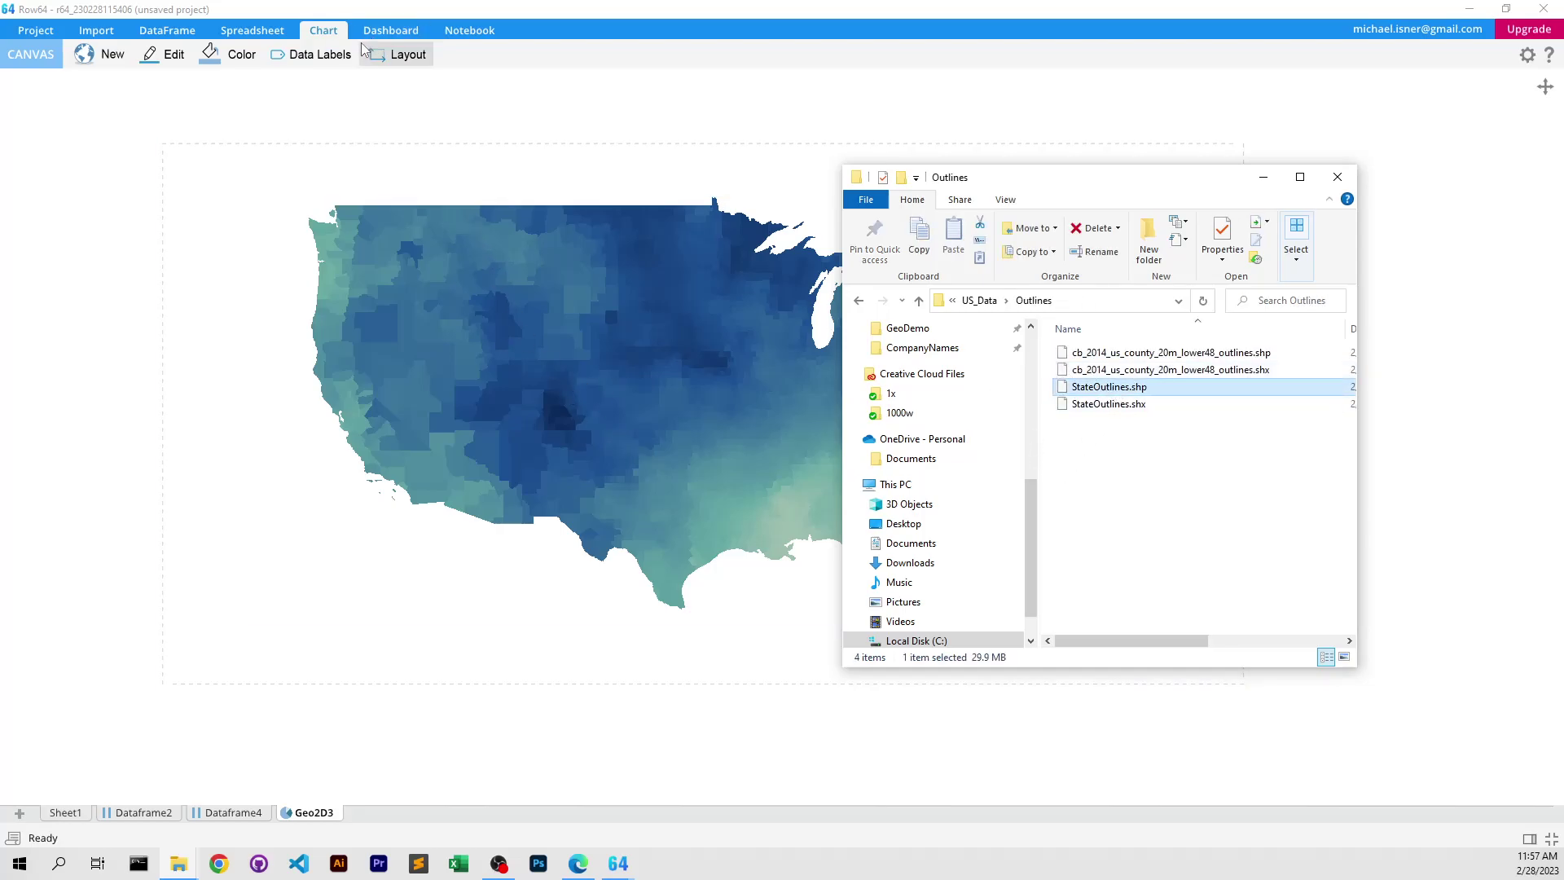
Step: Reopen the map's Geo 2D editor and add StateOutlines.shp as a shape layer above the coloured county layer
left_click(335, 121)
left_click(168, 55)
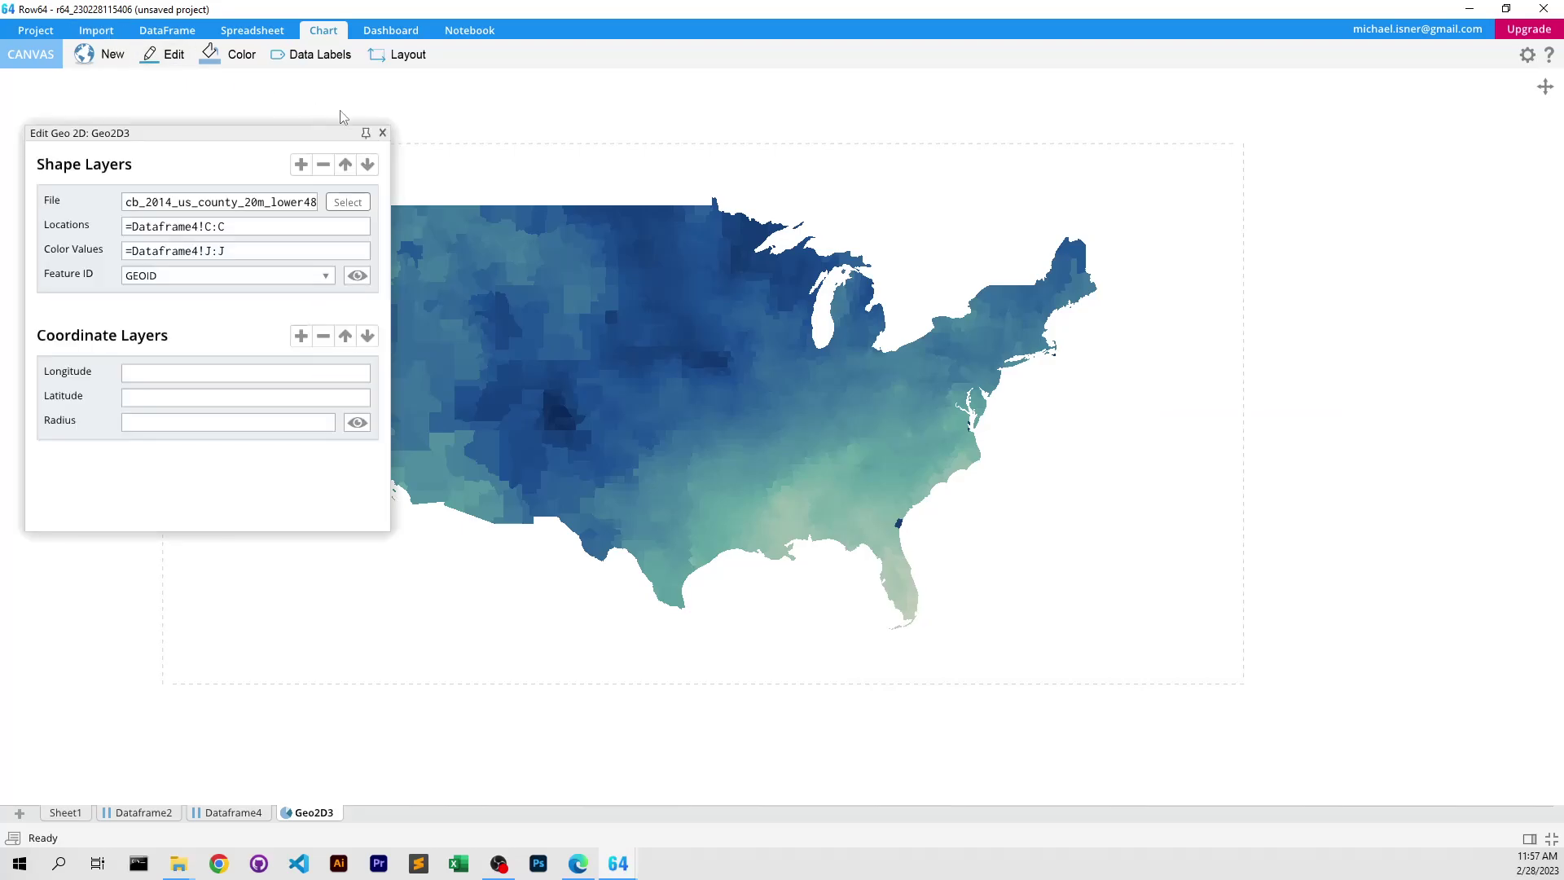
left_click(178, 864)
left_click_drag(1102, 393, 237, 317)
left_click(529, 379)
scroll(460, 413, "up", 3)
left_click_drag(474, 297, 706, 336)
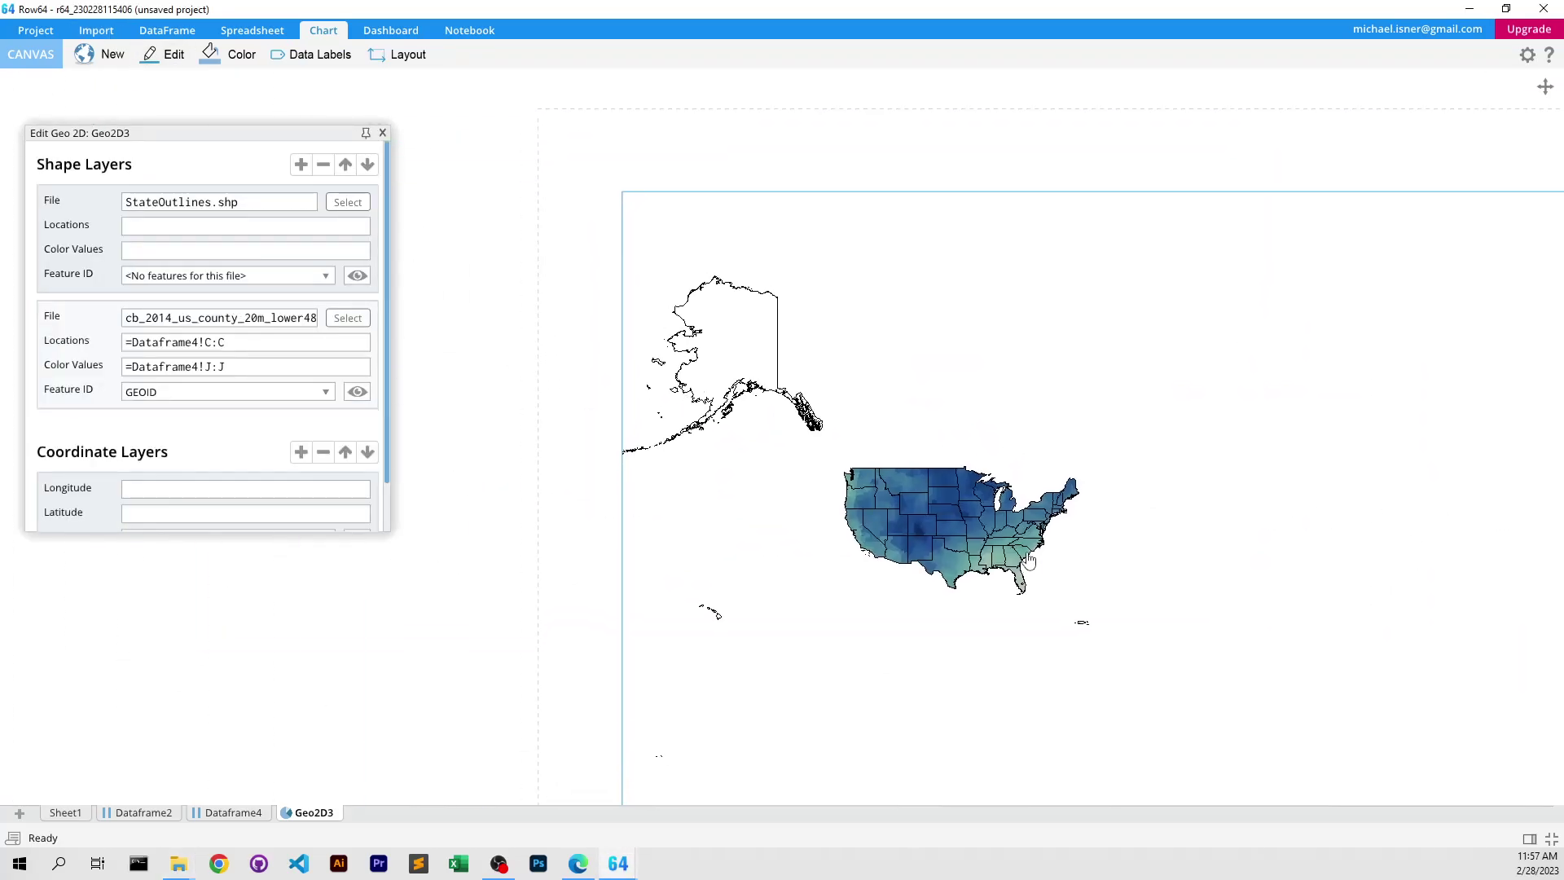
scroll(894, 552, "up", 6)
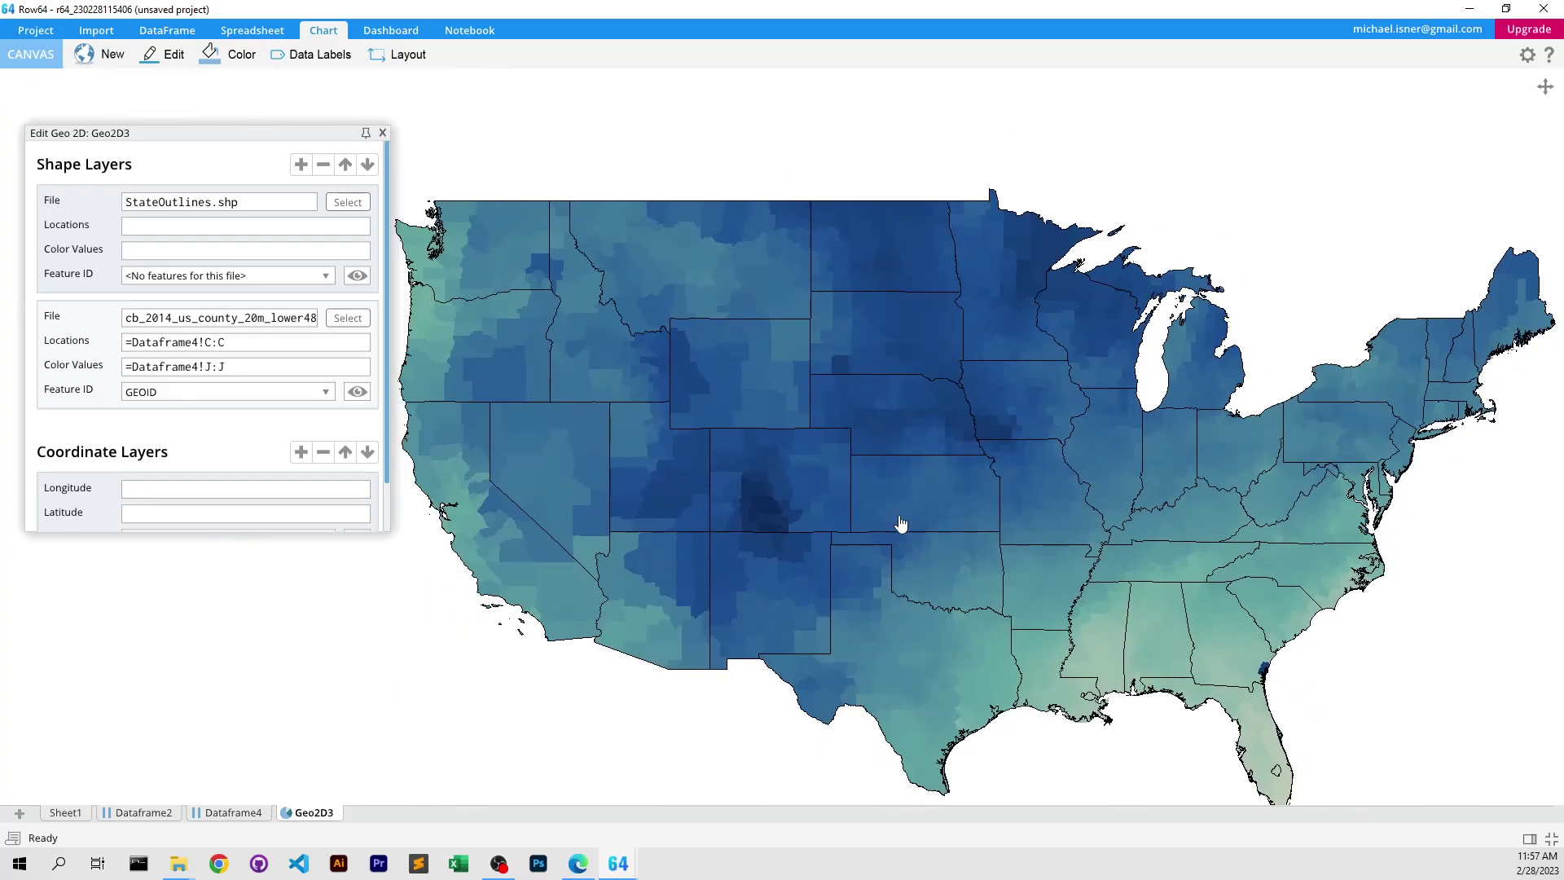
Step: Add the county outlines file cb_2014_us_county_20m_lower48_outlines.shp from the Outlines folder as the topmost shape layer
key("alt+Tab")
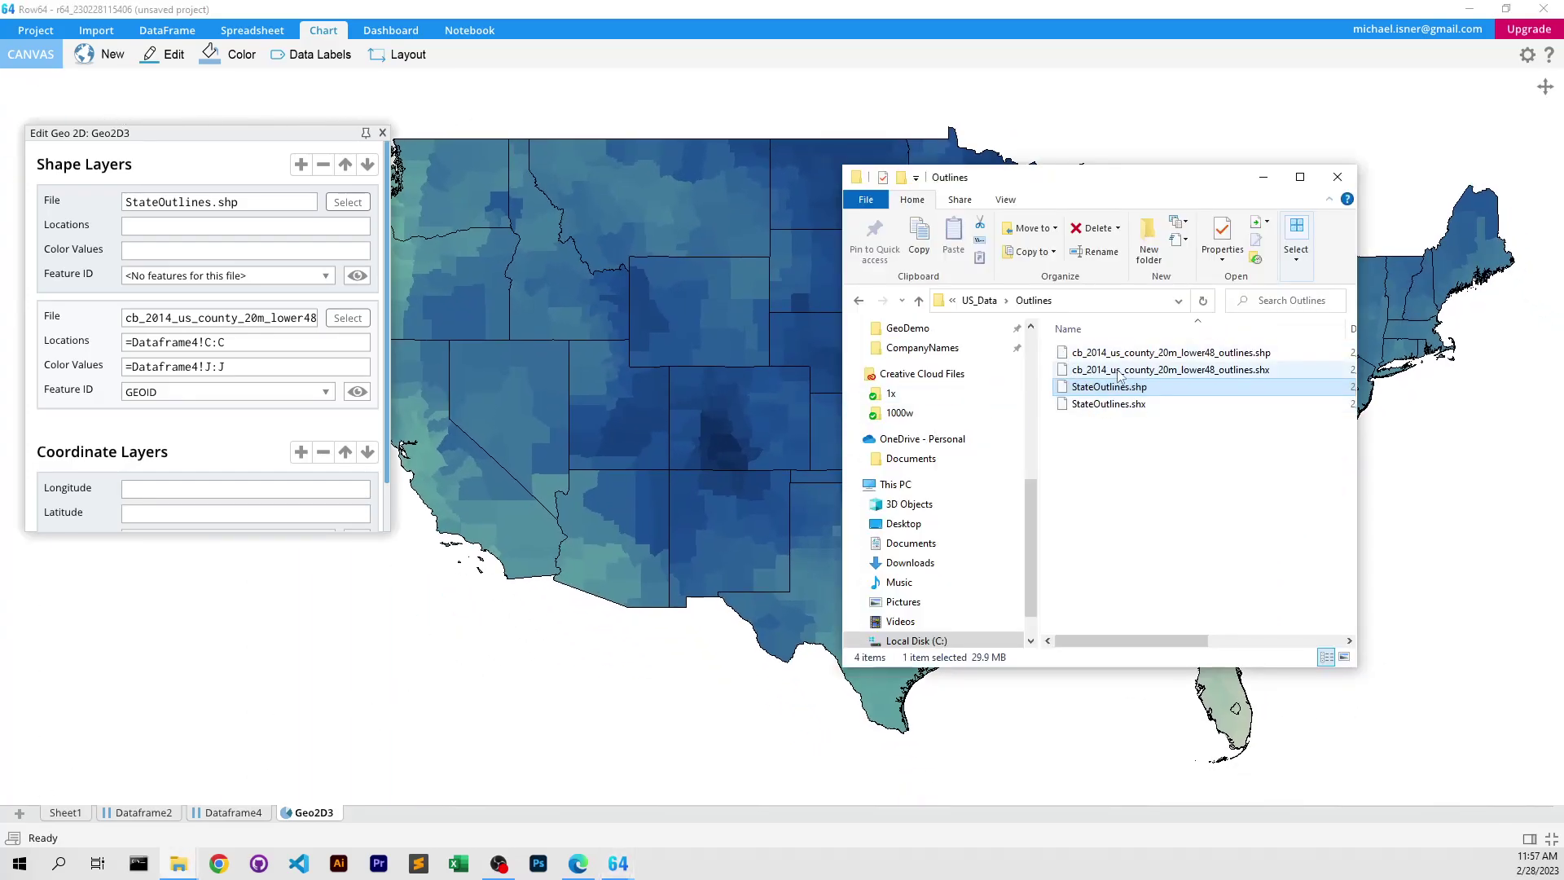
left_click_drag(1108, 354, 276, 432)
left_click(638, 435)
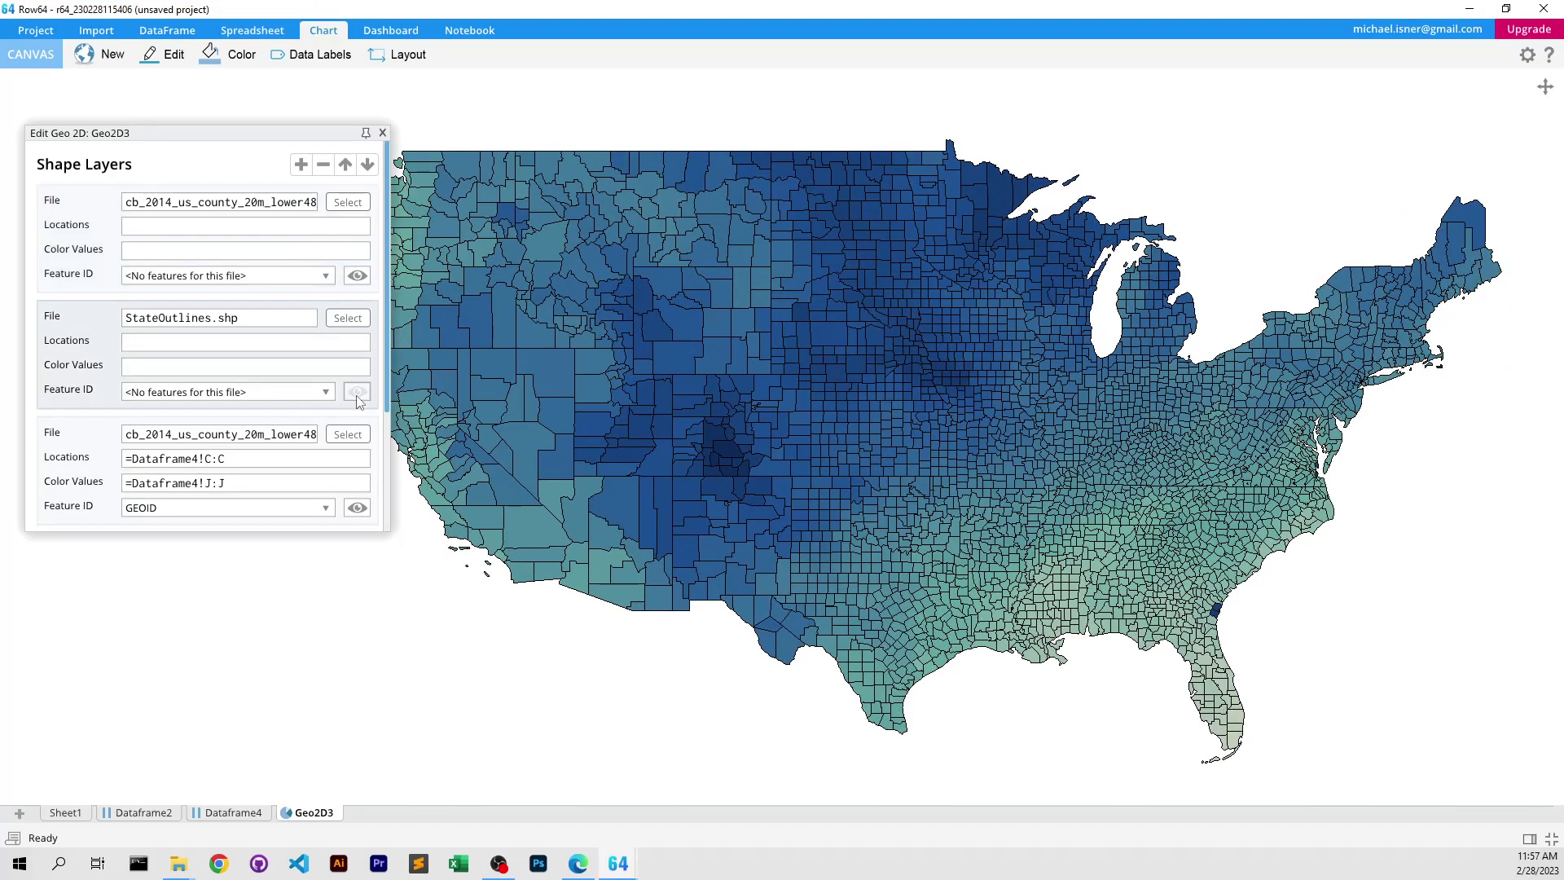
Step: Toggle the visibility of the coloured county layer off and on again
left_click(359, 510)
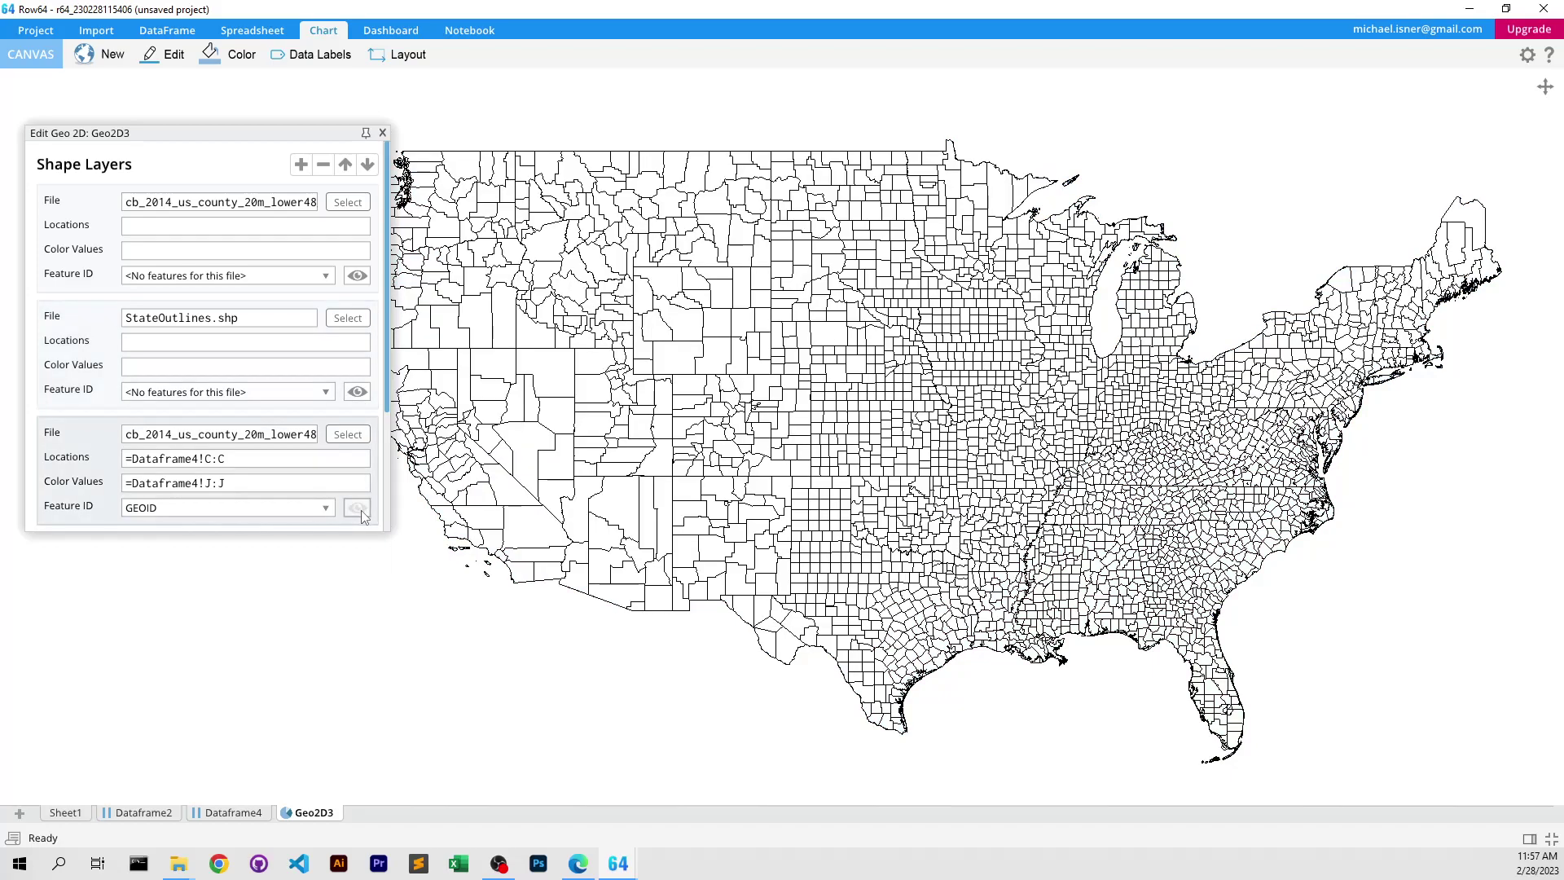
left_click(360, 510)
left_click(359, 510)
left_click(360, 510)
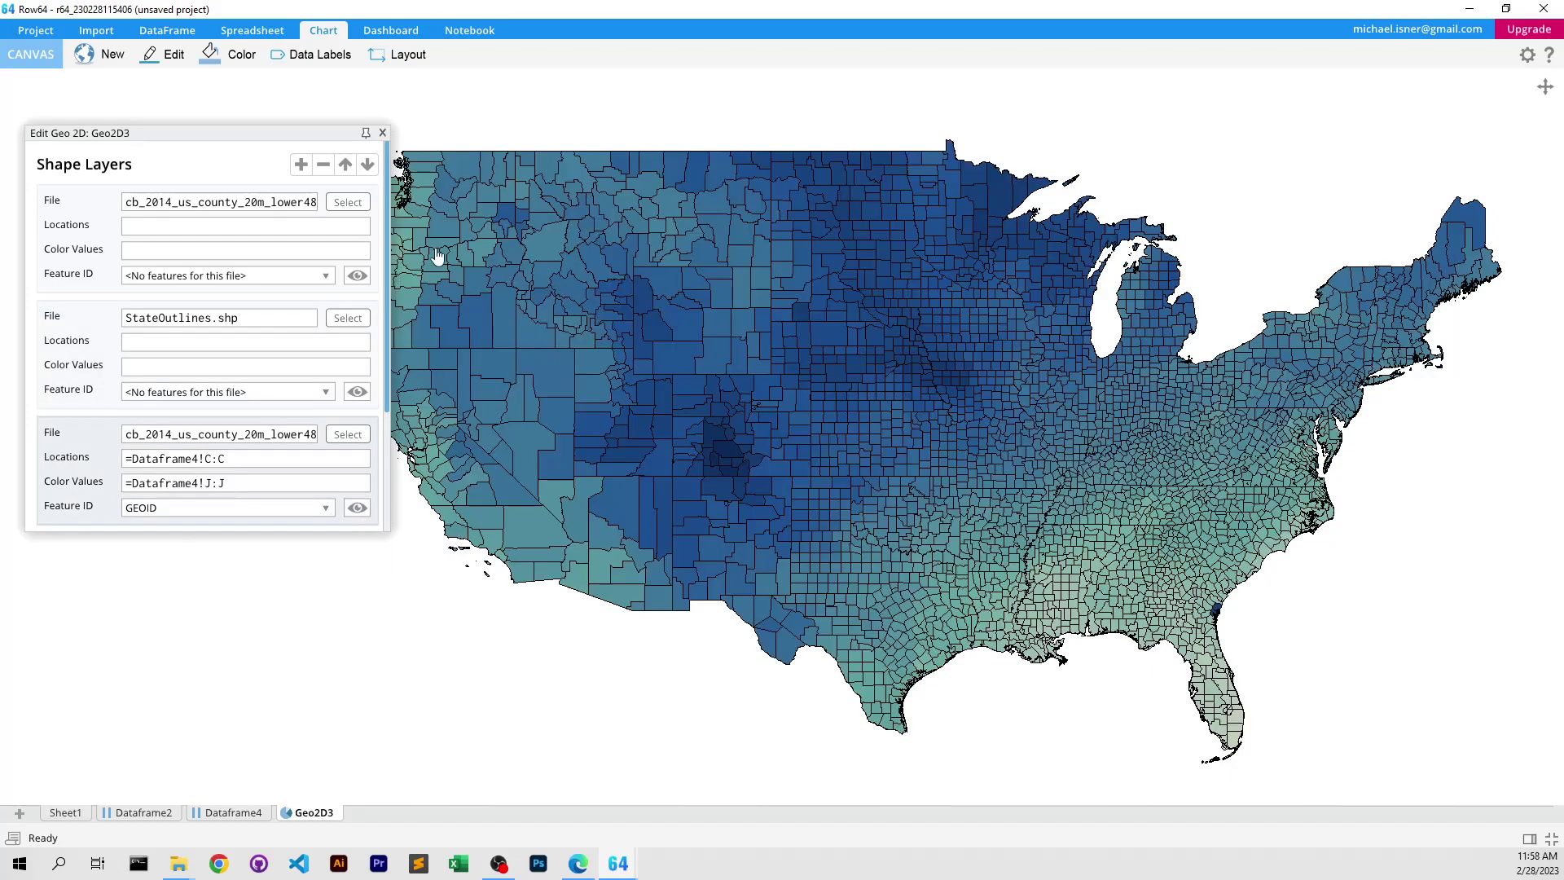
Step: Toggle the county outlines layer's visibility repeatedly, leaving the layer shown
left_click(357, 276)
left_click(357, 276)
left_click(357, 276)
left_click(357, 276)
left_click(357, 276)
left_click(357, 277)
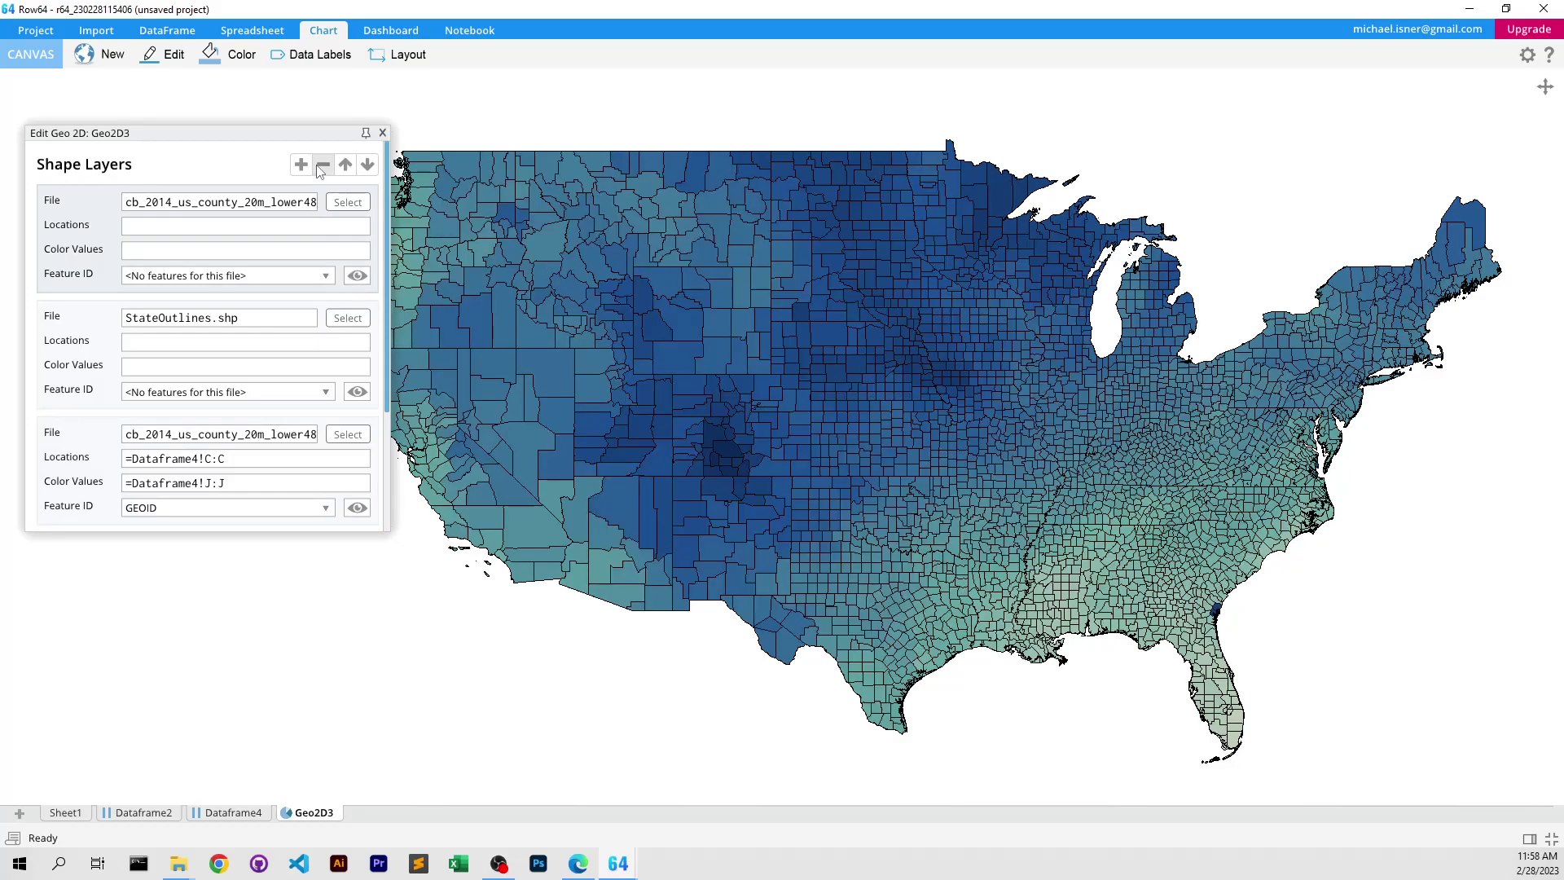
Step: Try the coloured county layer at the top of the shape layer order, and return it beneath both outline layers
left_click(116, 429)
left_click(345, 165)
left_click(346, 164)
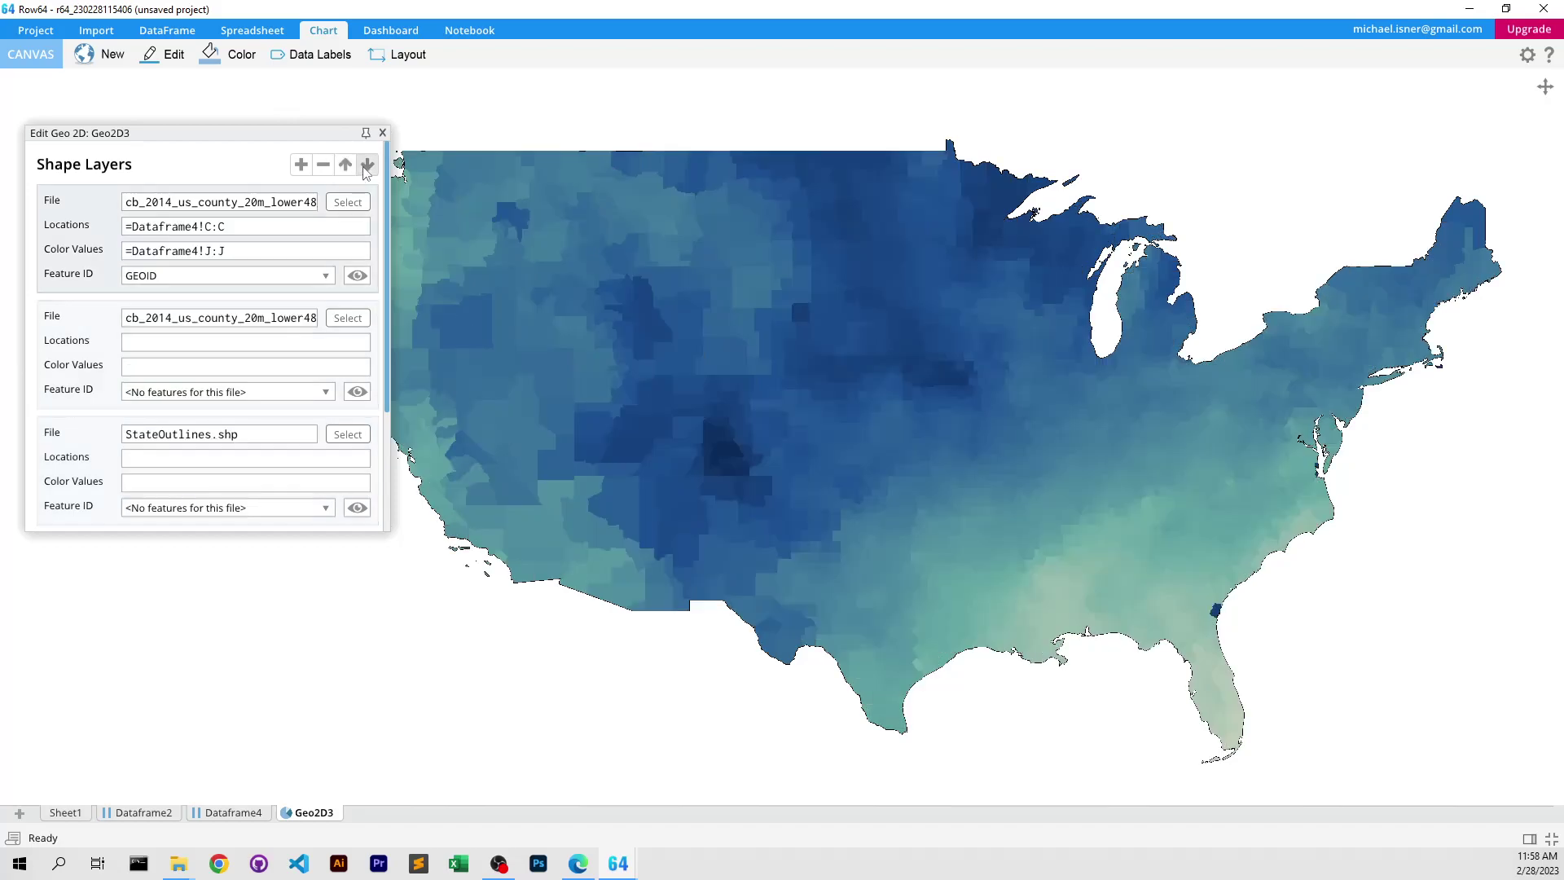
left_click(367, 164)
left_click(367, 165)
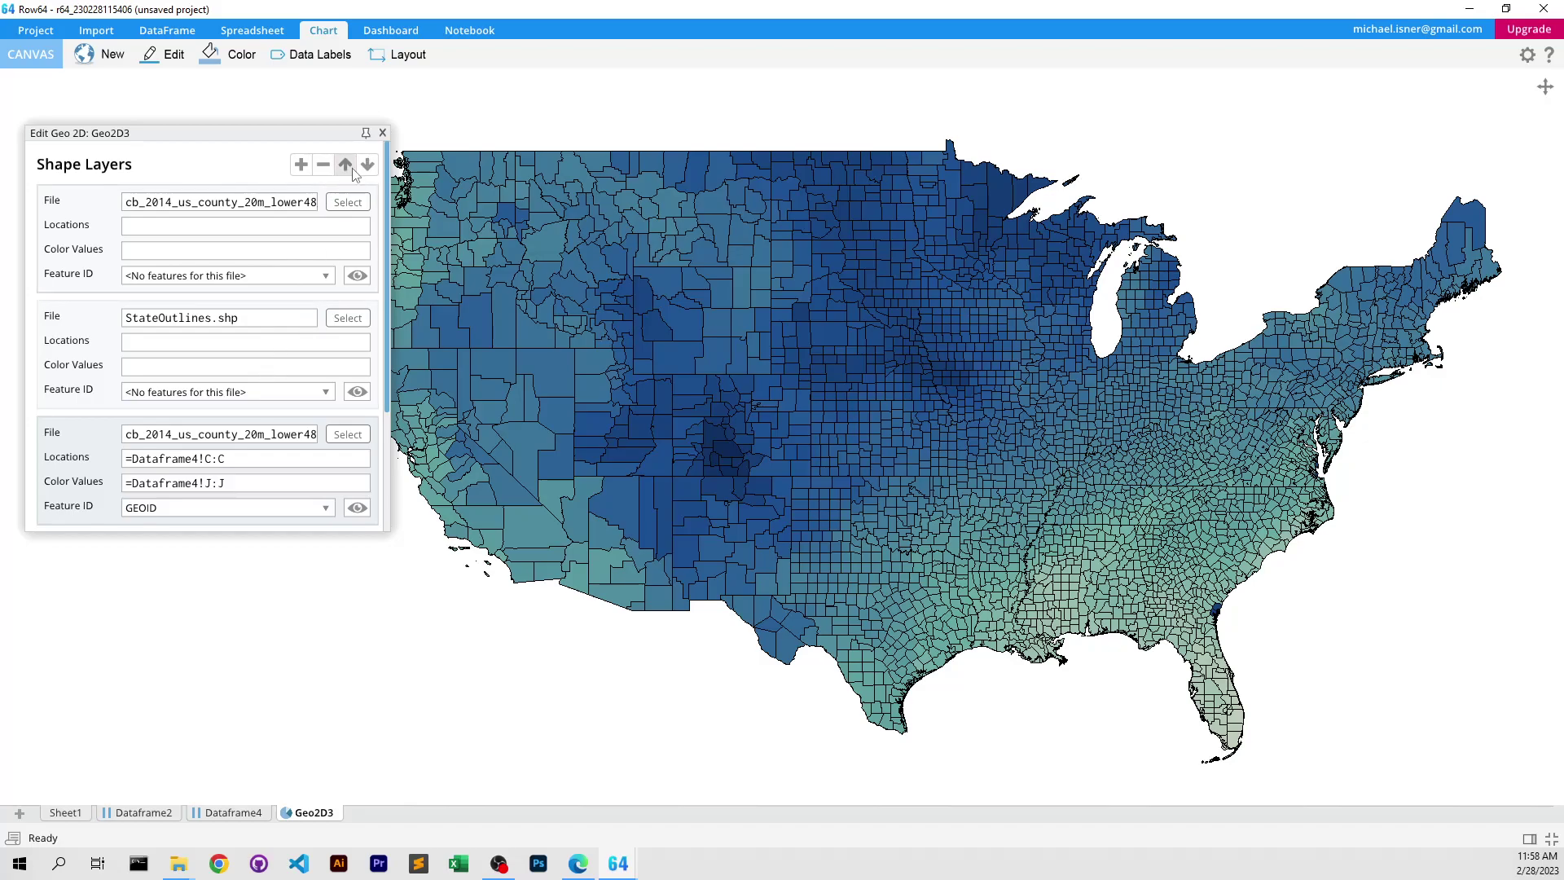
Step: Move the coloured county layer up one place, above StateOutlines.shp, and close the Geo 2D editor
left_click(346, 164)
scroll(921, 398, "up", 4)
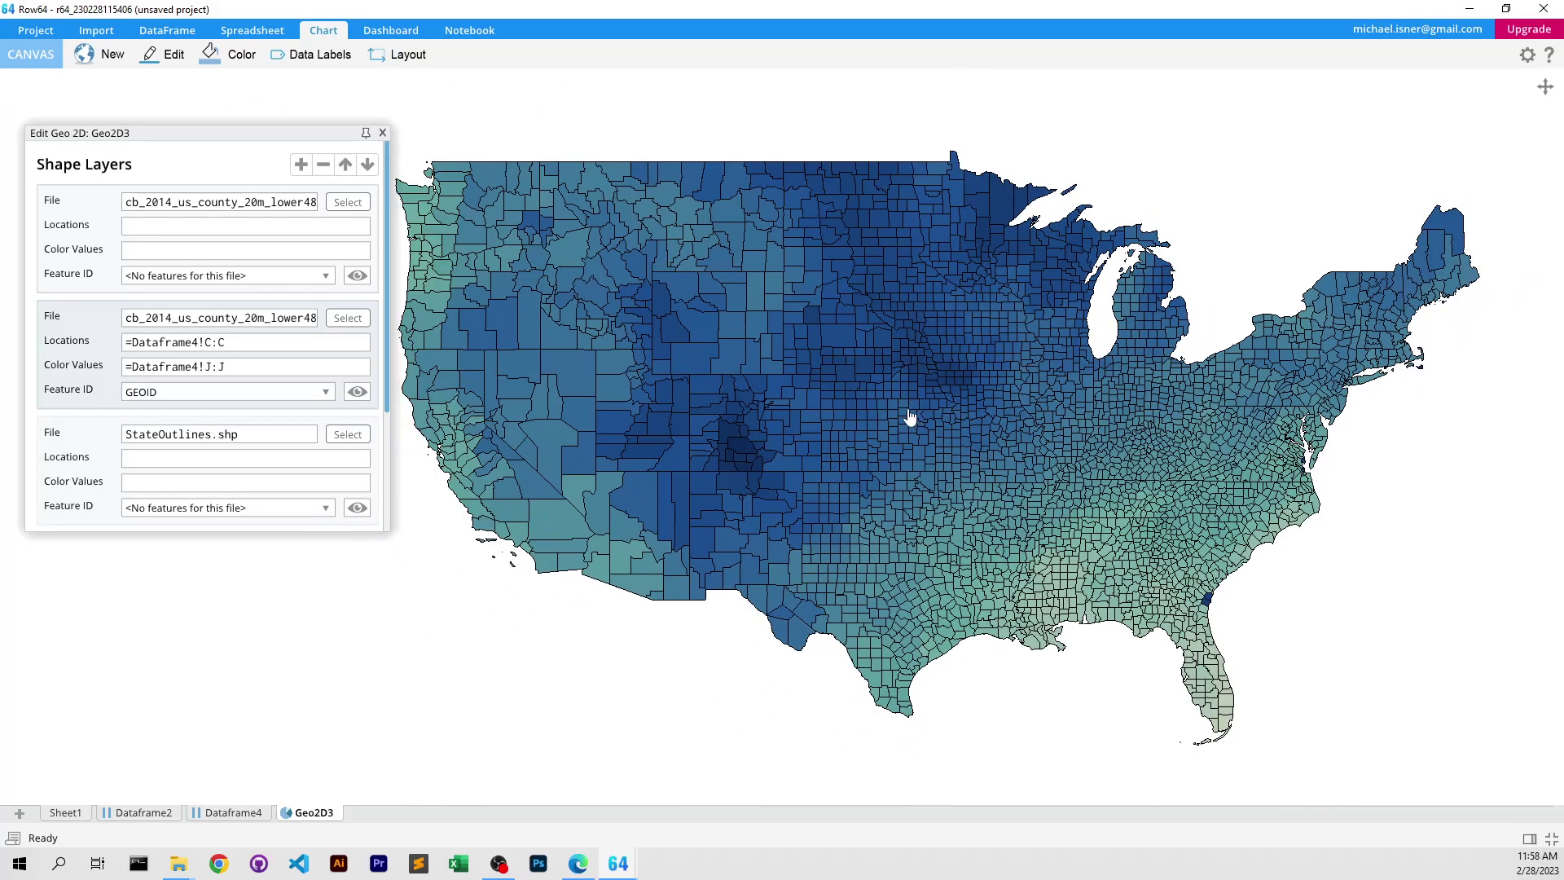
scroll(743, 356, "down", 1)
left_click_drag(743, 356, 840, 358)
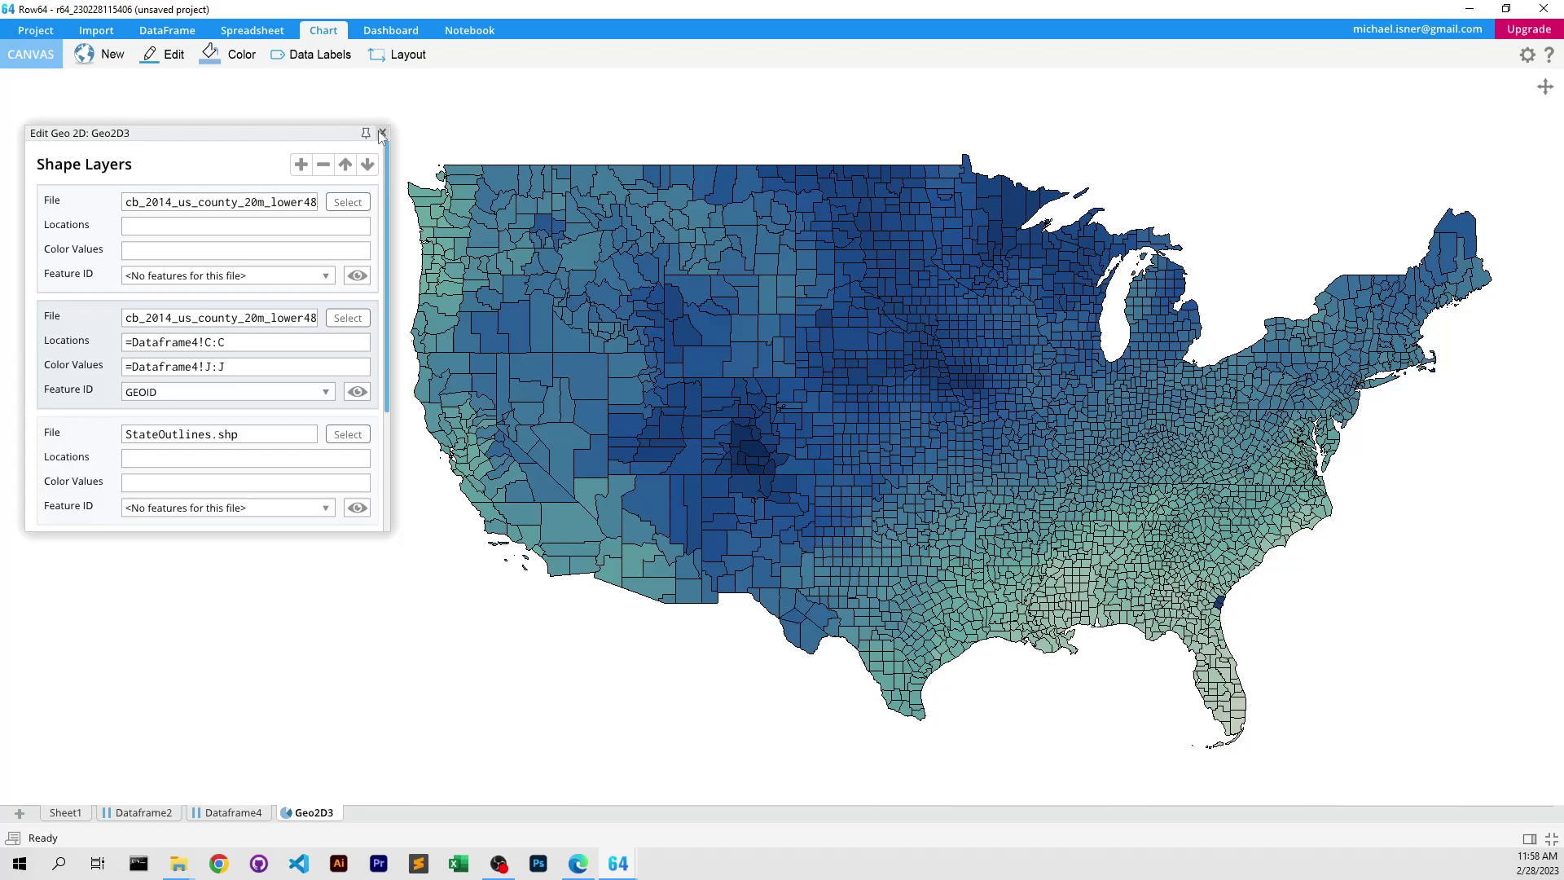
left_click(381, 133)
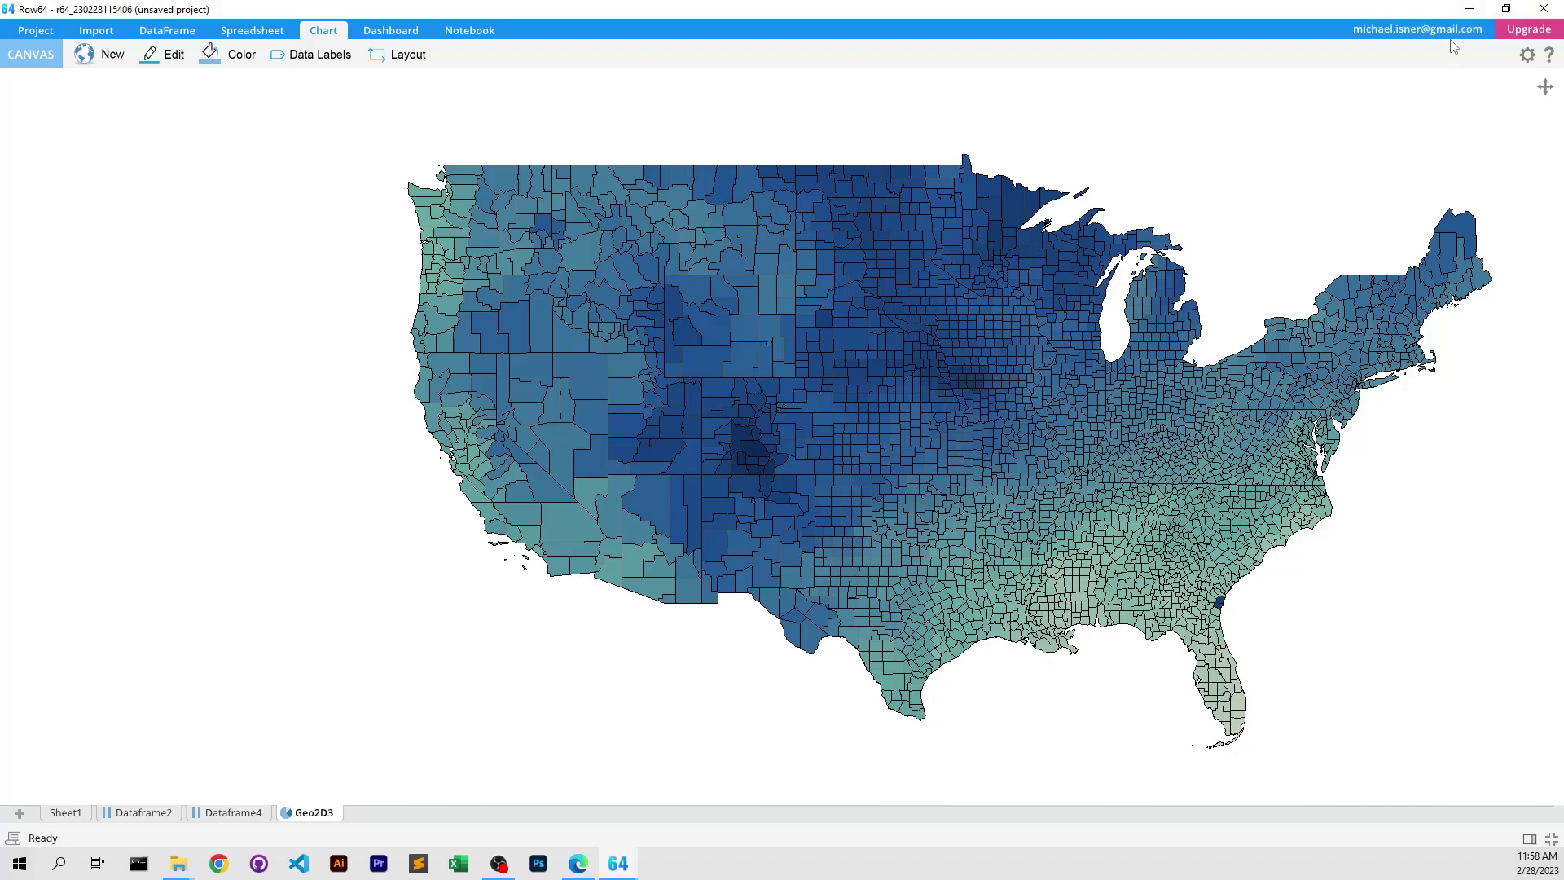
Step: Close the county map project and create a Geo 2D chart in a new project
left_click(1544, 8)
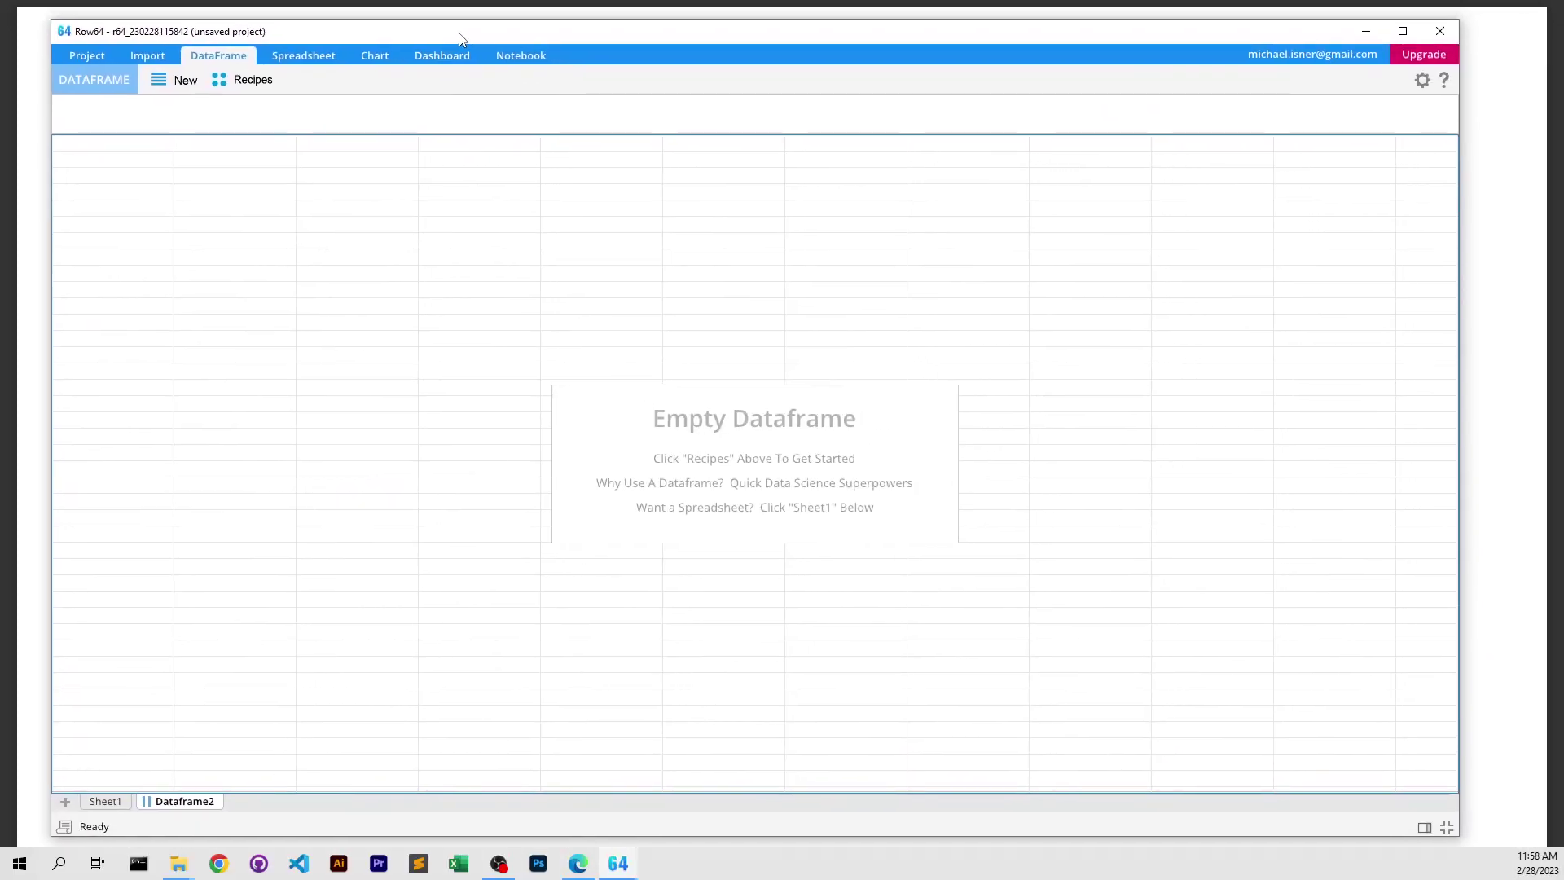
left_click(324, 30)
left_click(519, 54)
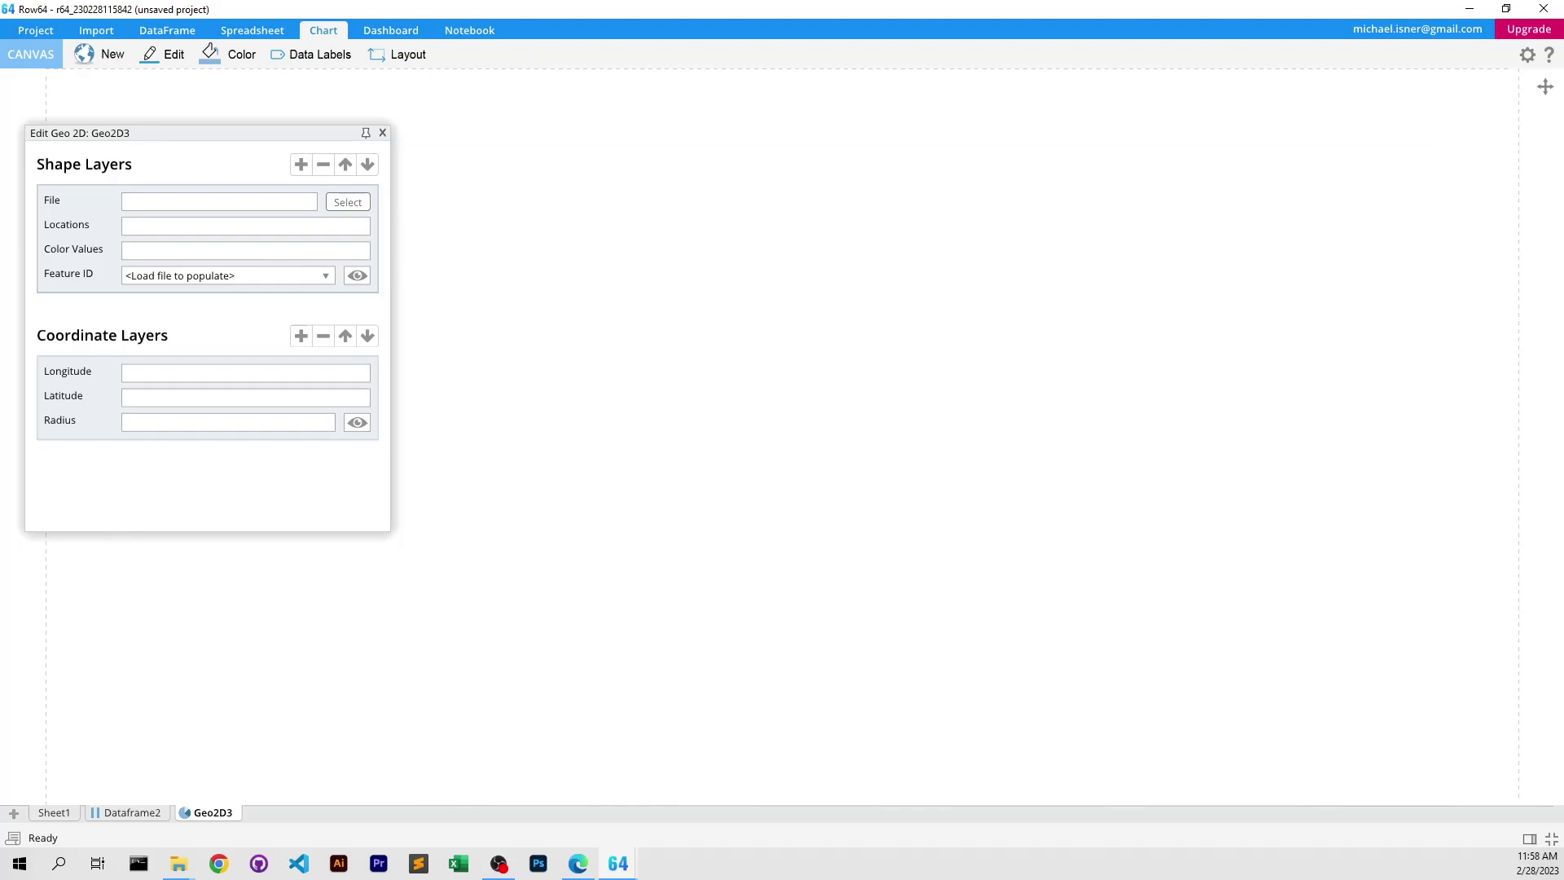
Step: Load the .shp file from the NYC Road_Centerlines folder as the new chart's shape layer
key("alt+Tab")
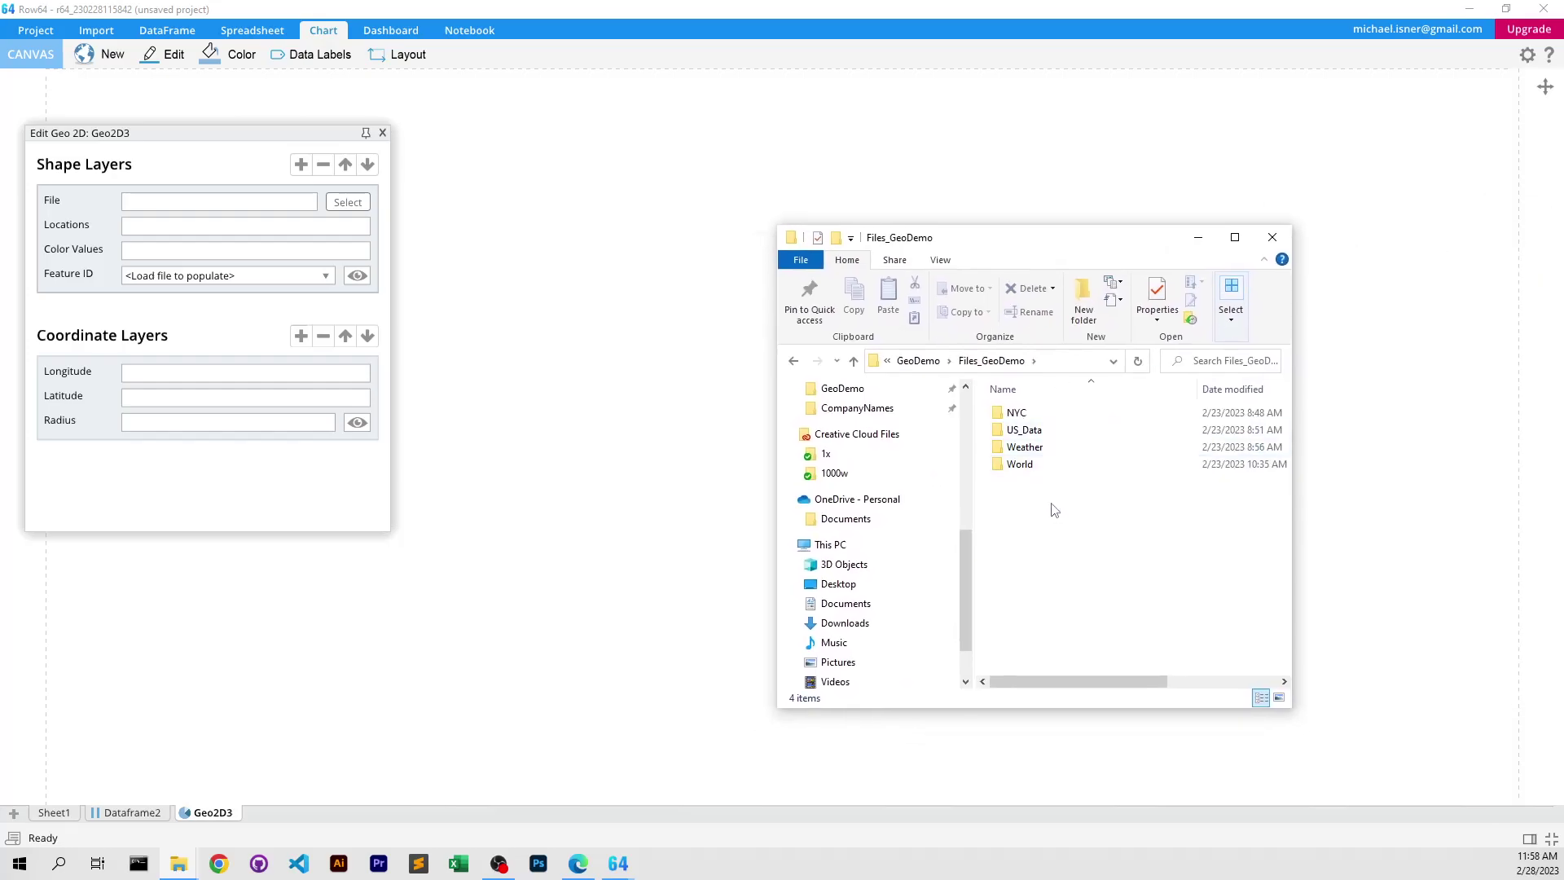
double_click(1025, 431)
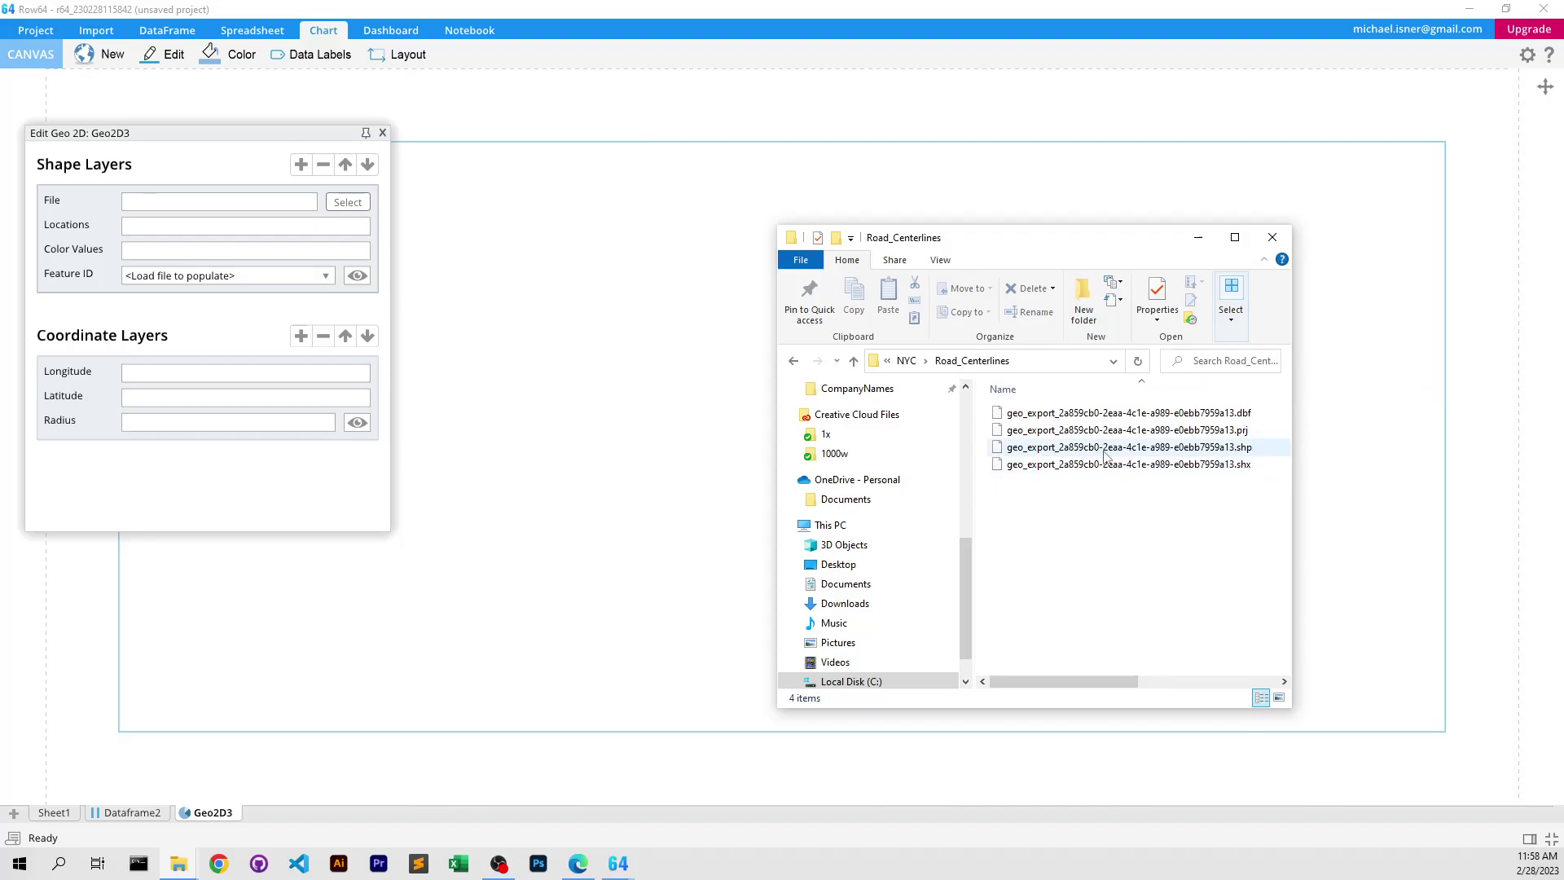
left_click_drag(1106, 454, 310, 307)
left_click(689, 291)
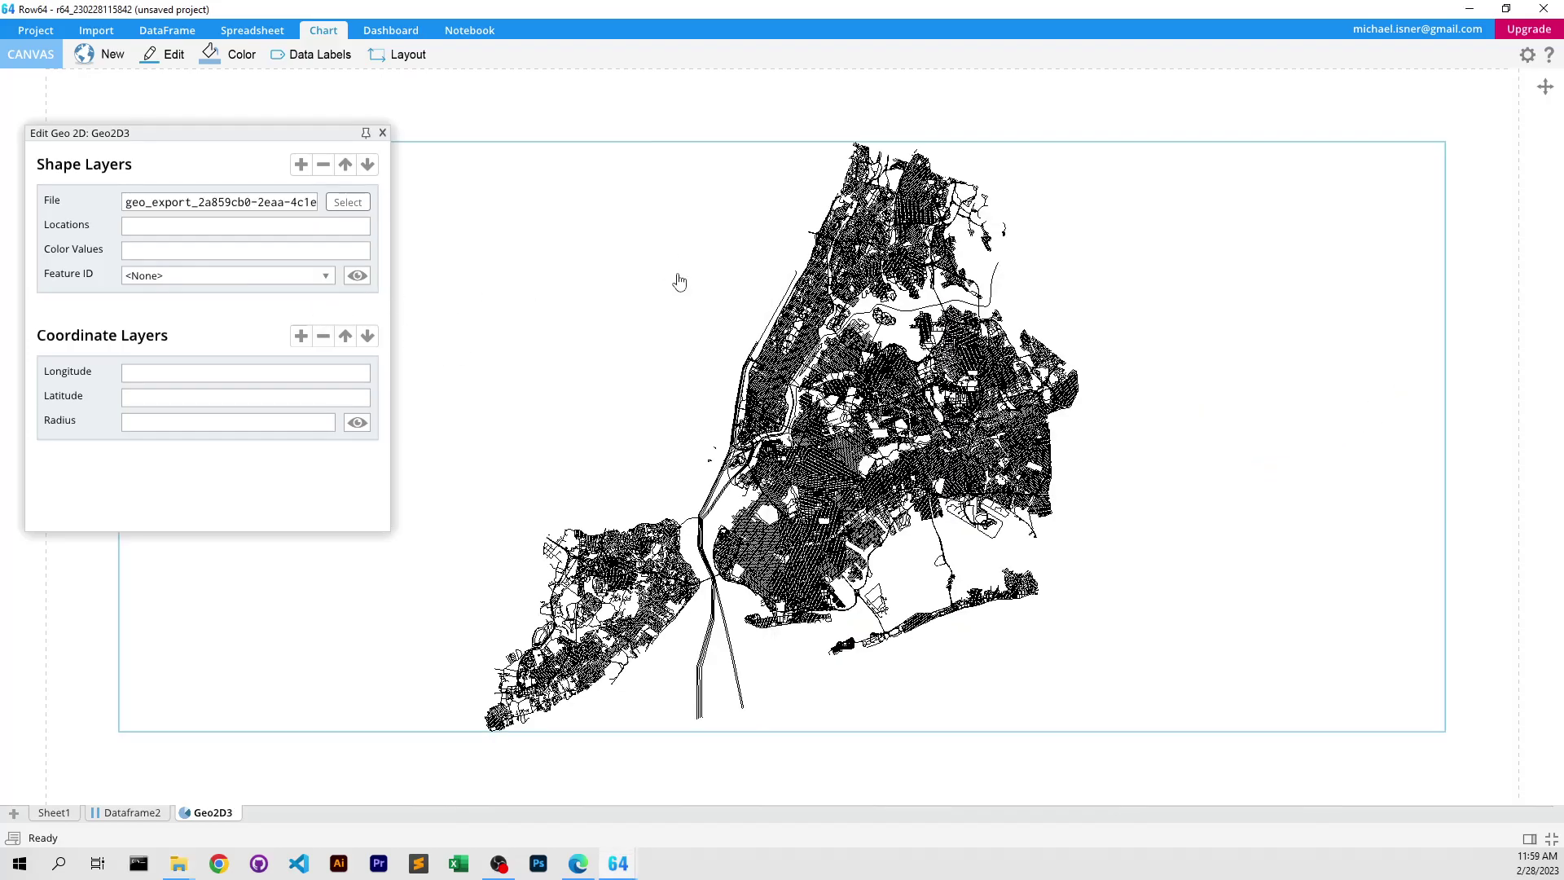
Step: Examine the New York City road network at several scales, from the whole city to the streets of Lower Manhattan
scroll(689, 291, "up", 6)
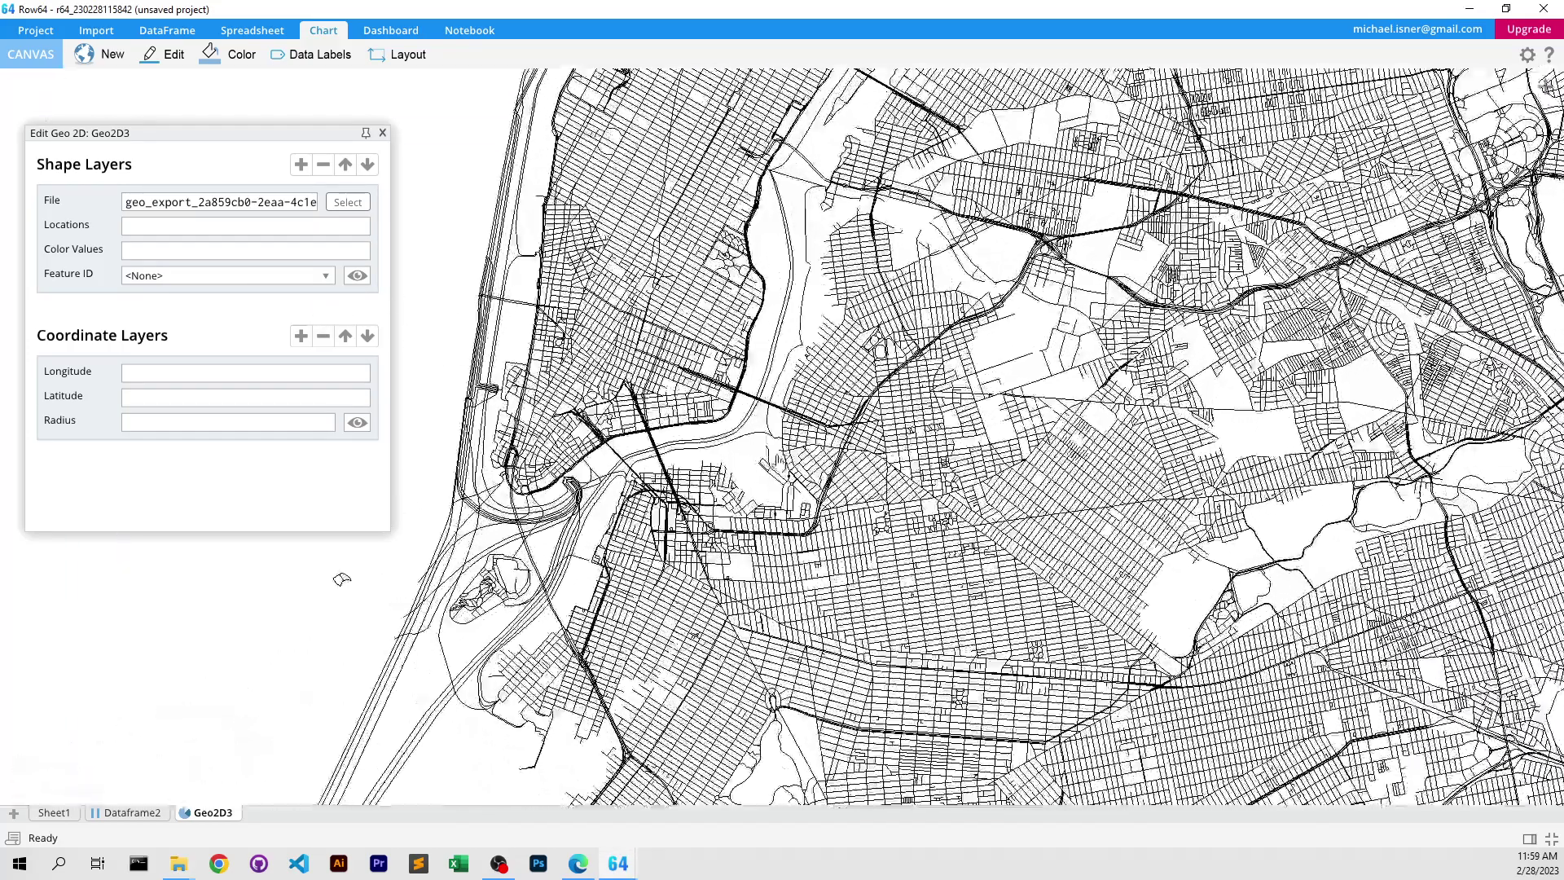
scroll(778, 463, "up", 3)
scroll(574, 342, "down", 6)
left_click_drag(586, 457, 1094, 254)
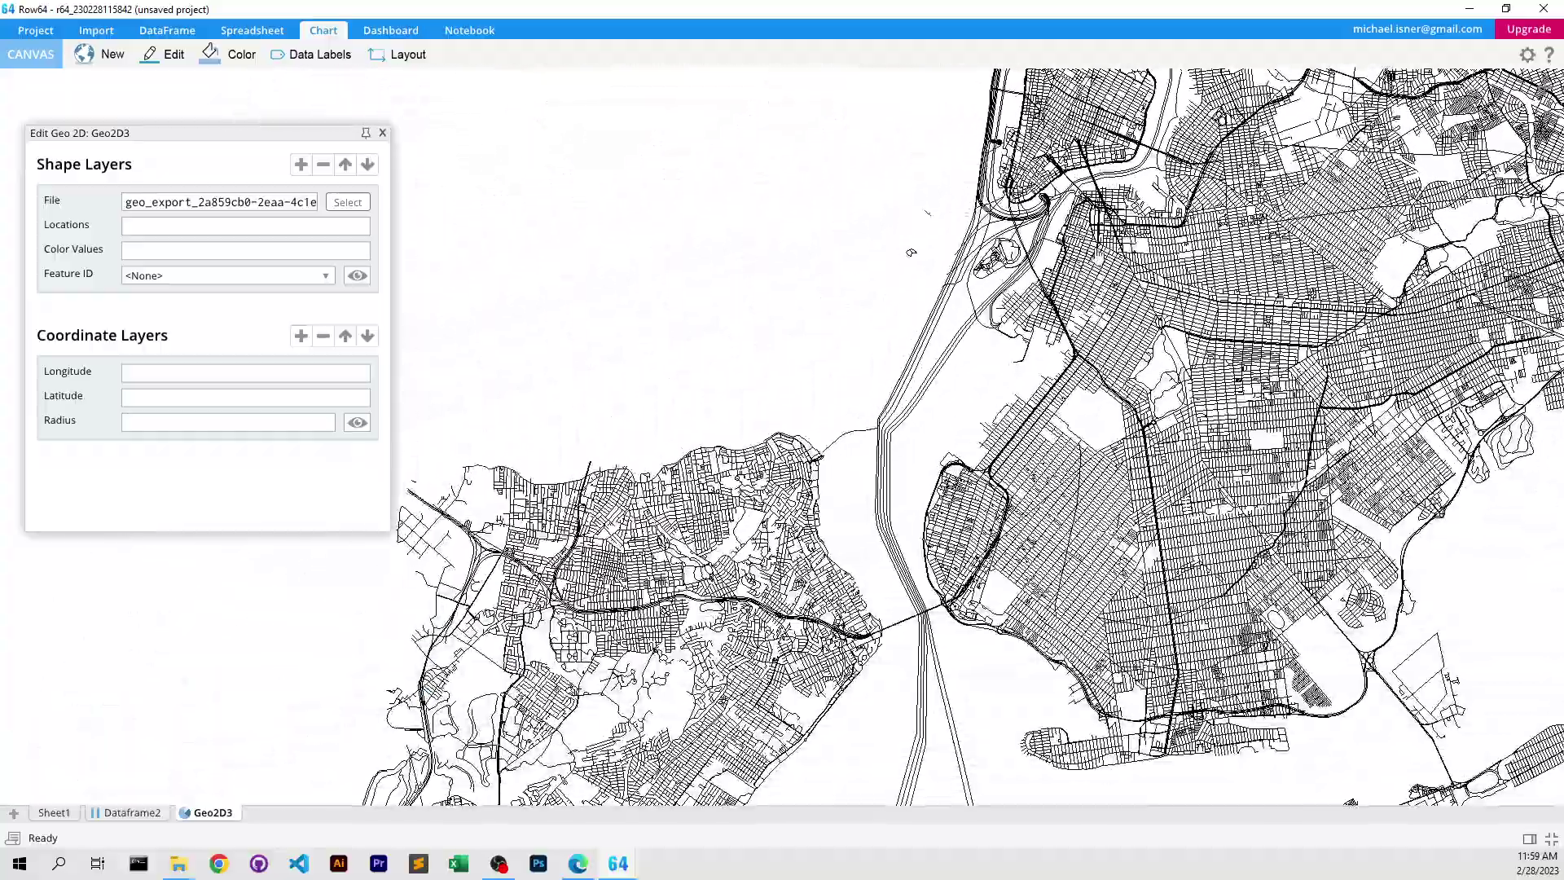
scroll(1094, 255, "up", 2)
scroll(754, 234, "down", 3)
left_click_drag(737, 495, 785, 426)
scroll(862, 373, "up", 3)
left_click_drag(862, 373, 678, 417)
scroll(683, 412, "up", 4)
scroll(694, 352, "down", 2)
left_click_drag(769, 271, 754, 677)
left_click_drag(796, 224, 745, 548)
scroll(774, 444, "up", 4)
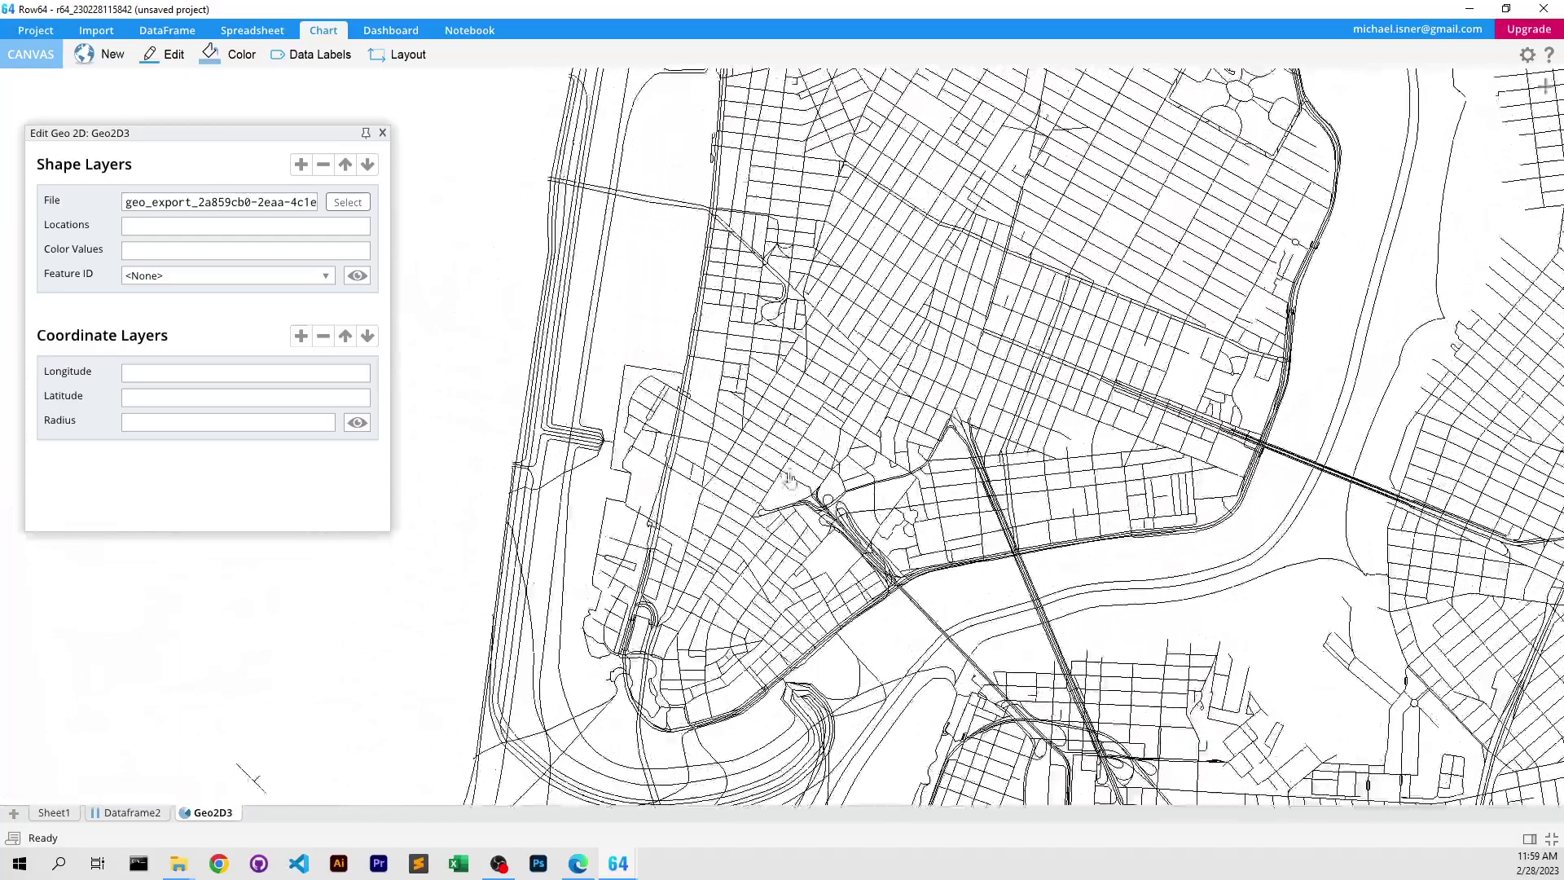
scroll(798, 488, "down", 4)
scroll(804, 564, "up", 5)
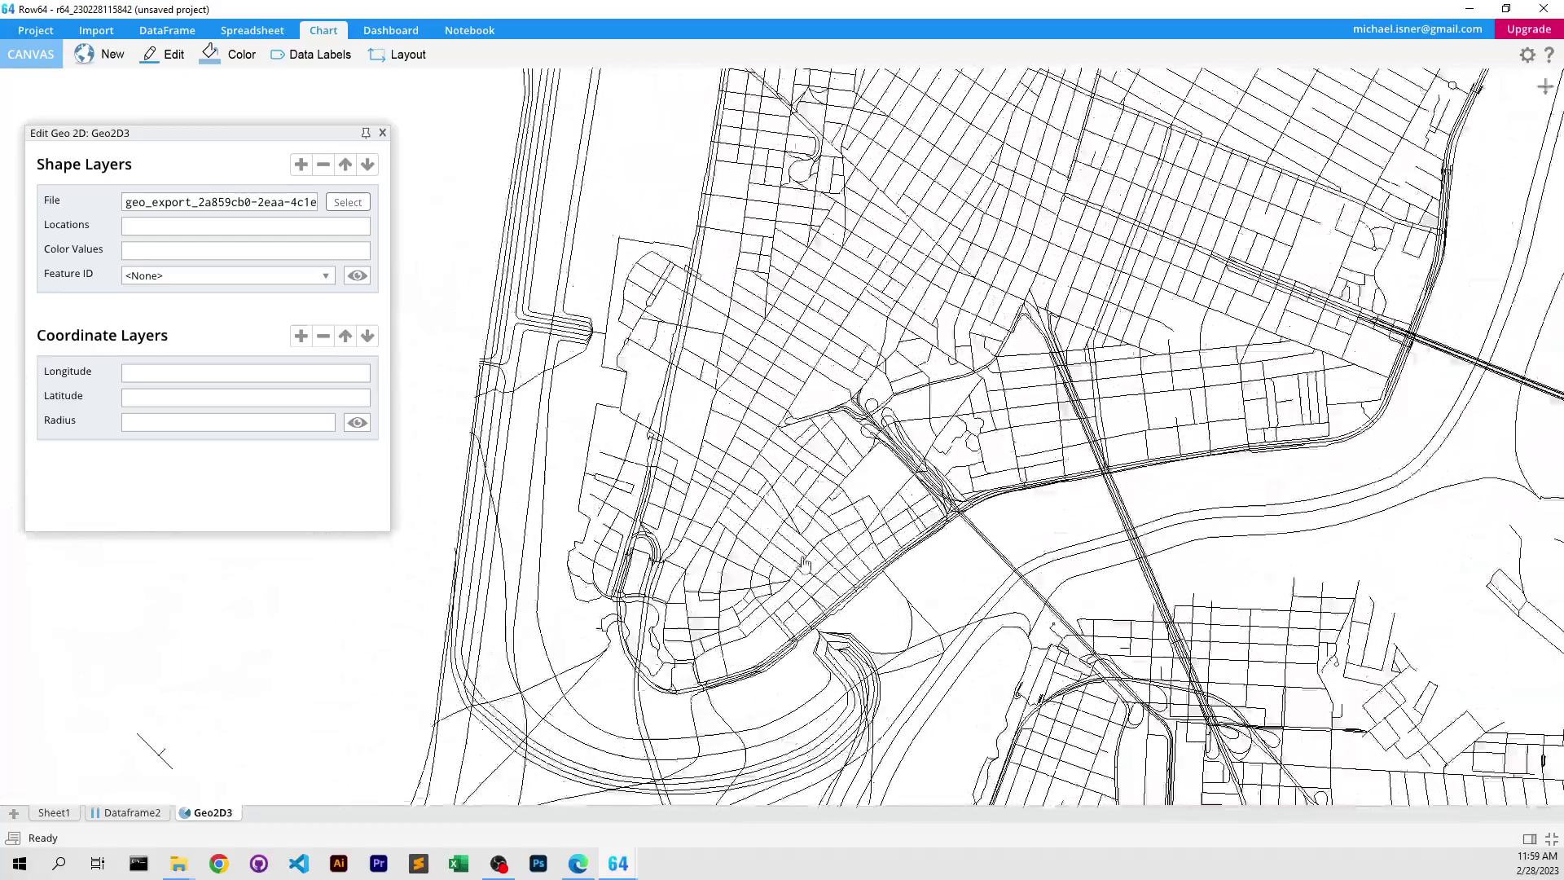
scroll(806, 563, "down", 6)
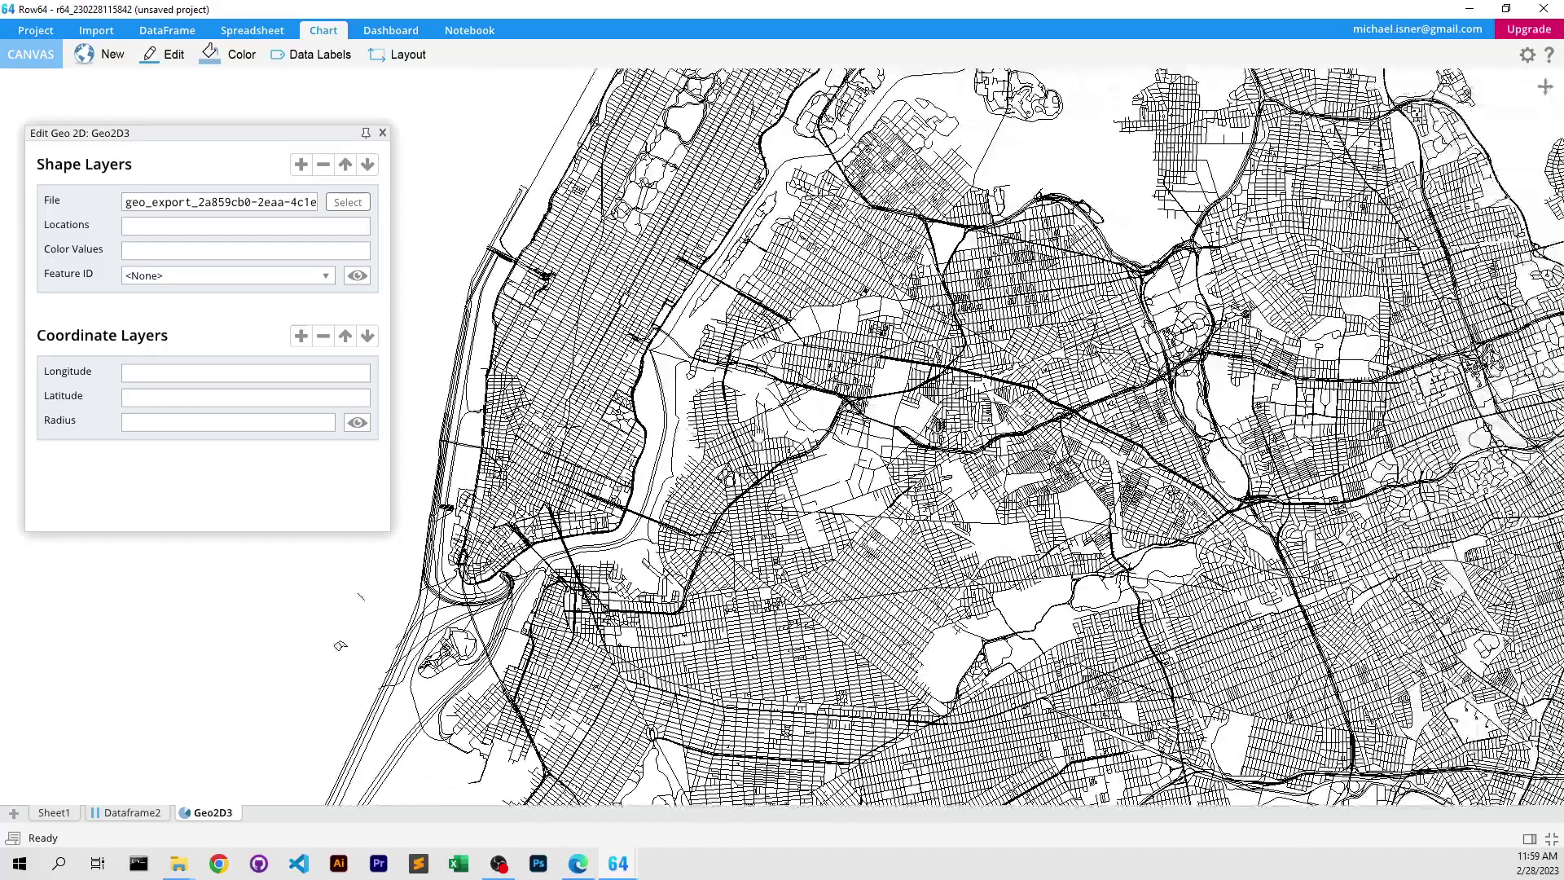
scroll(776, 424, "down", 3)
Step: Add the .shp file from the NYC Building_Outlines folder as a shape layer above the roads, and close the file window
key("alt+Tab")
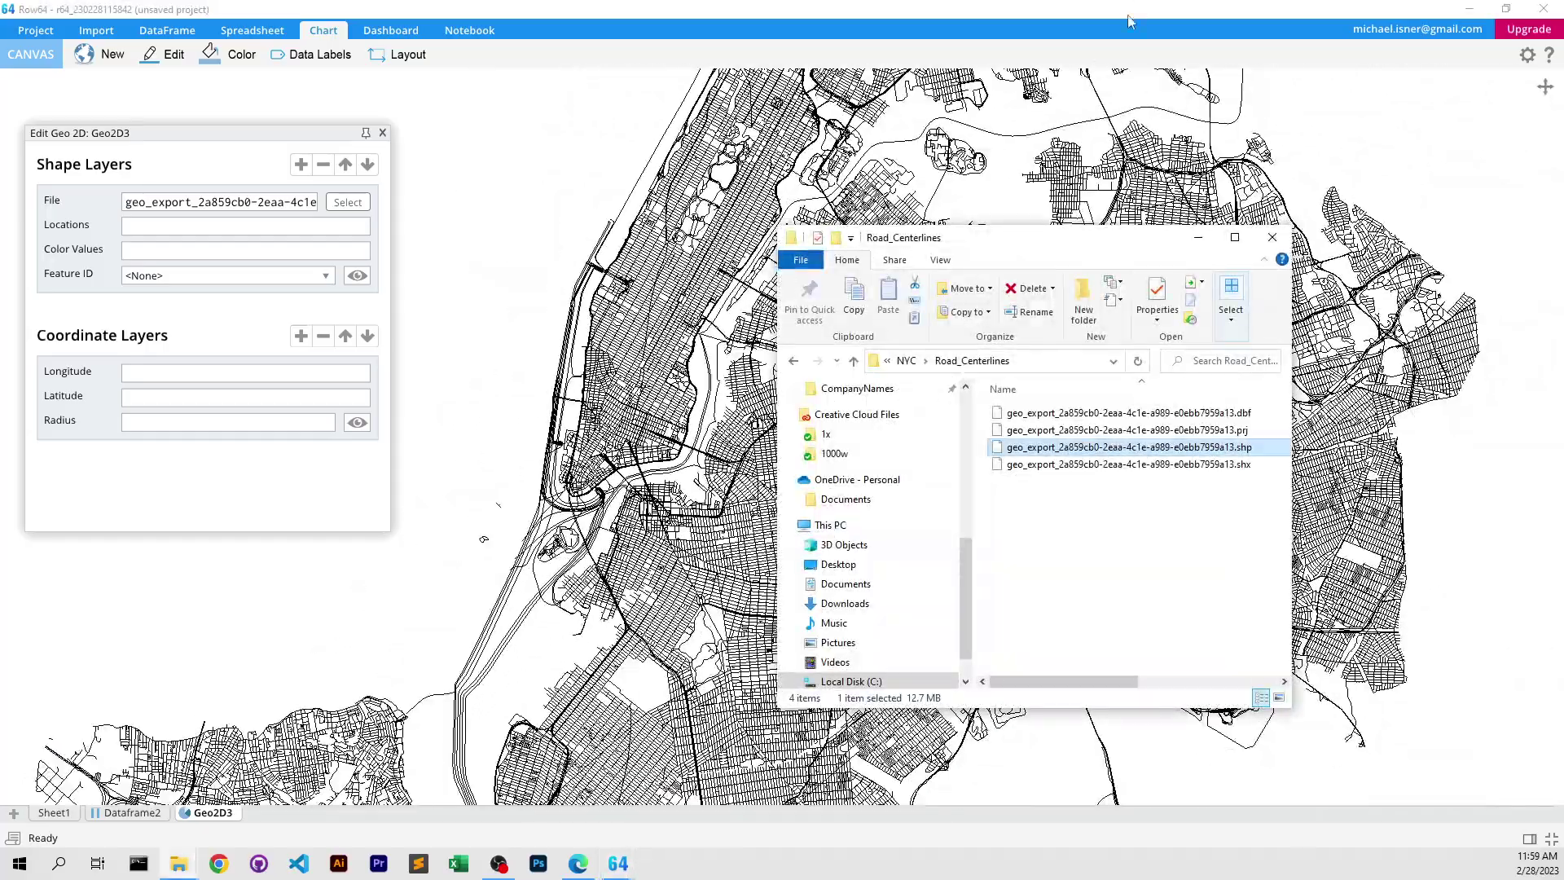
left_click(906, 360)
double_click(1023, 414)
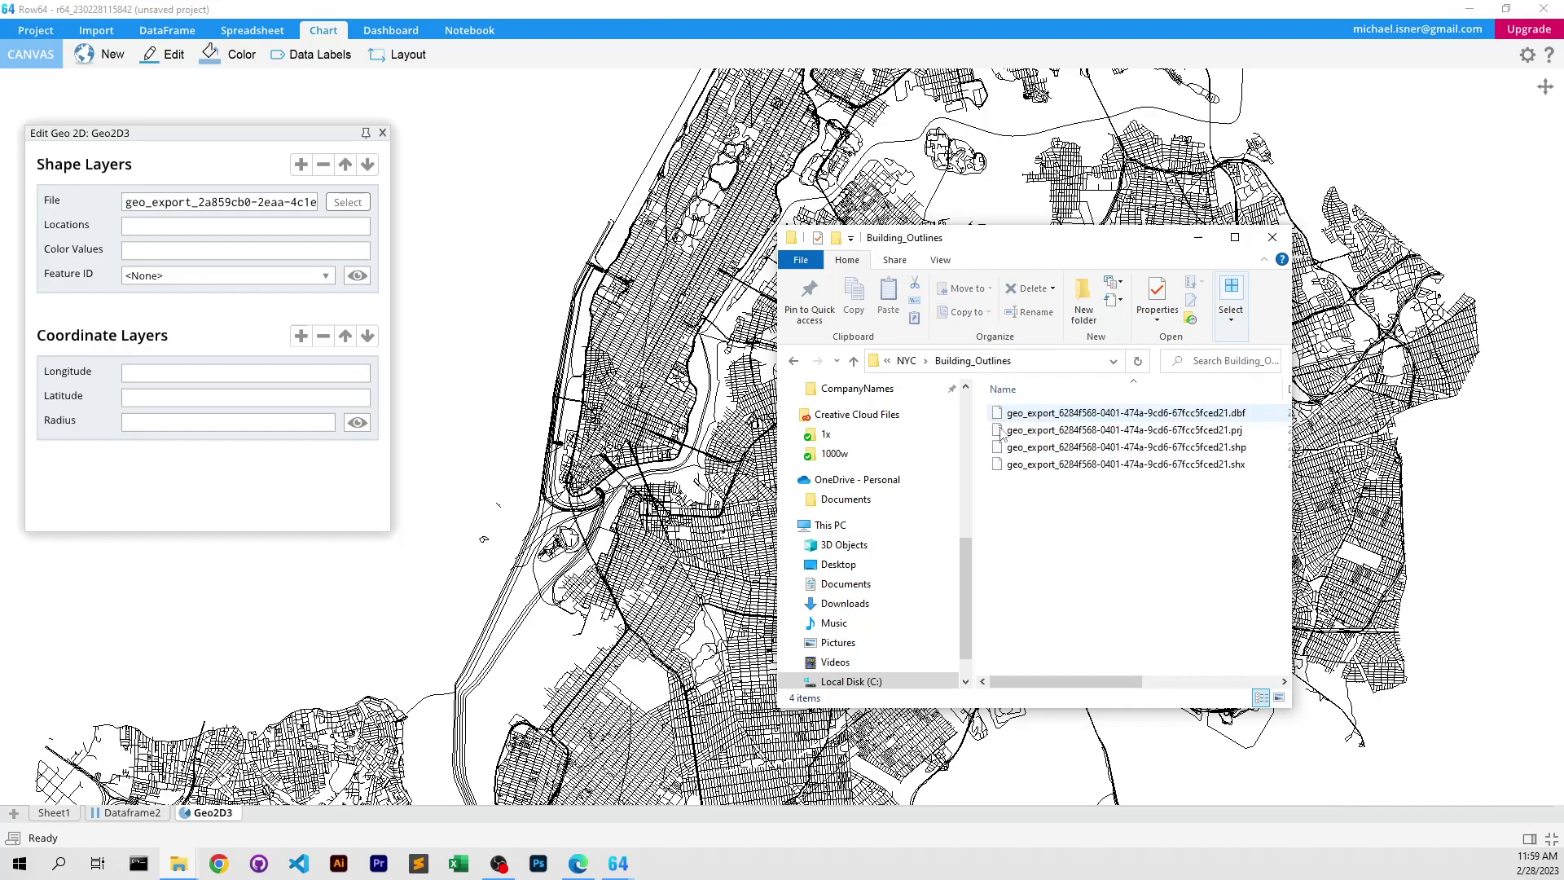
left_click_drag(1112, 447, 286, 307)
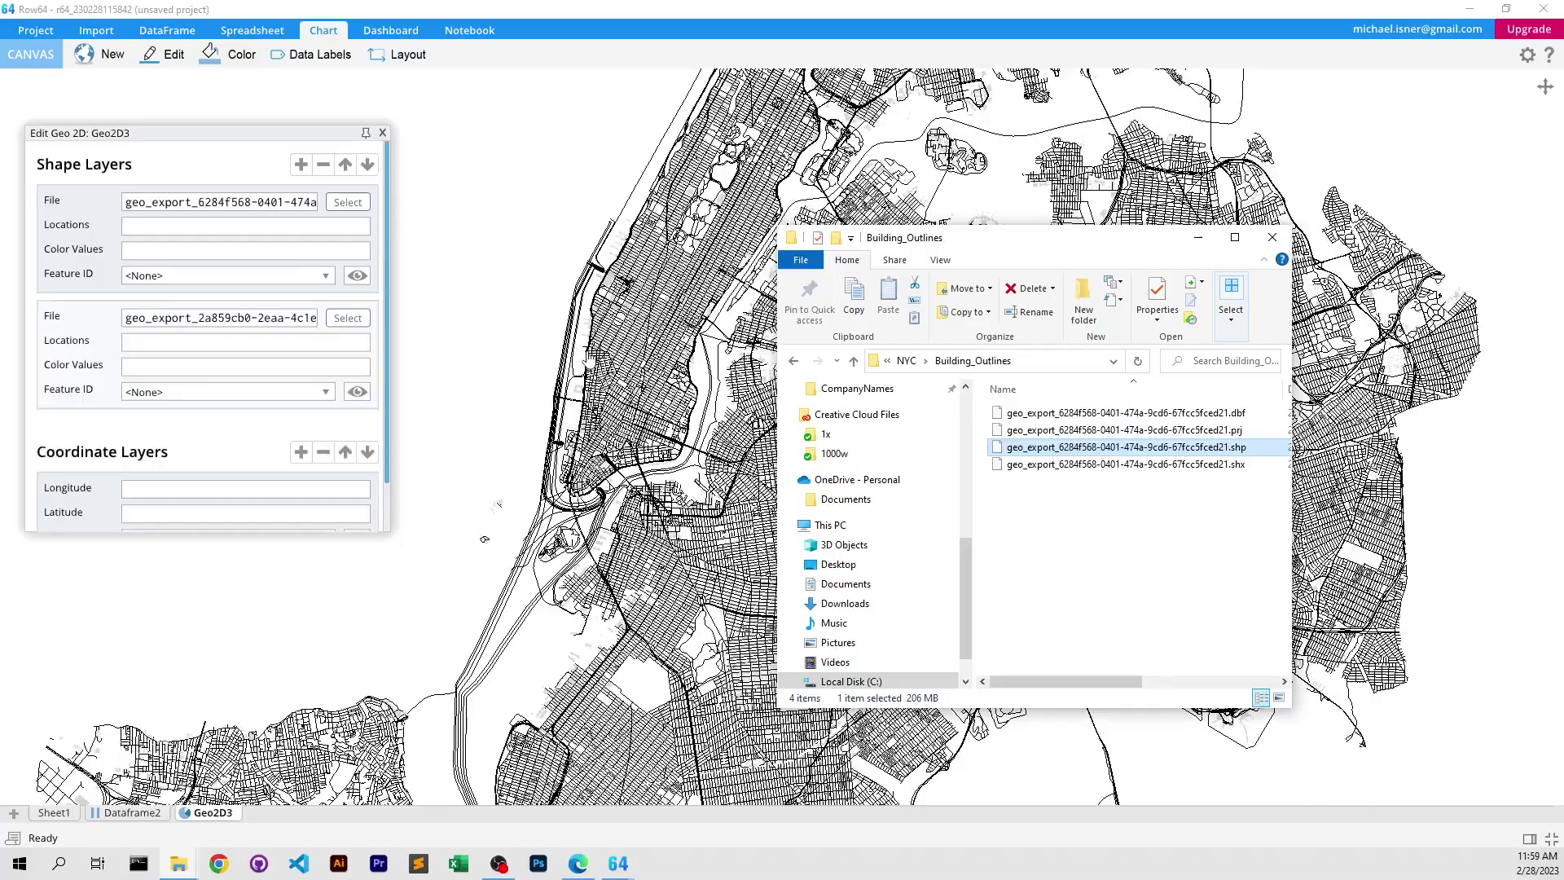
scroll(619, 366, "up", 7)
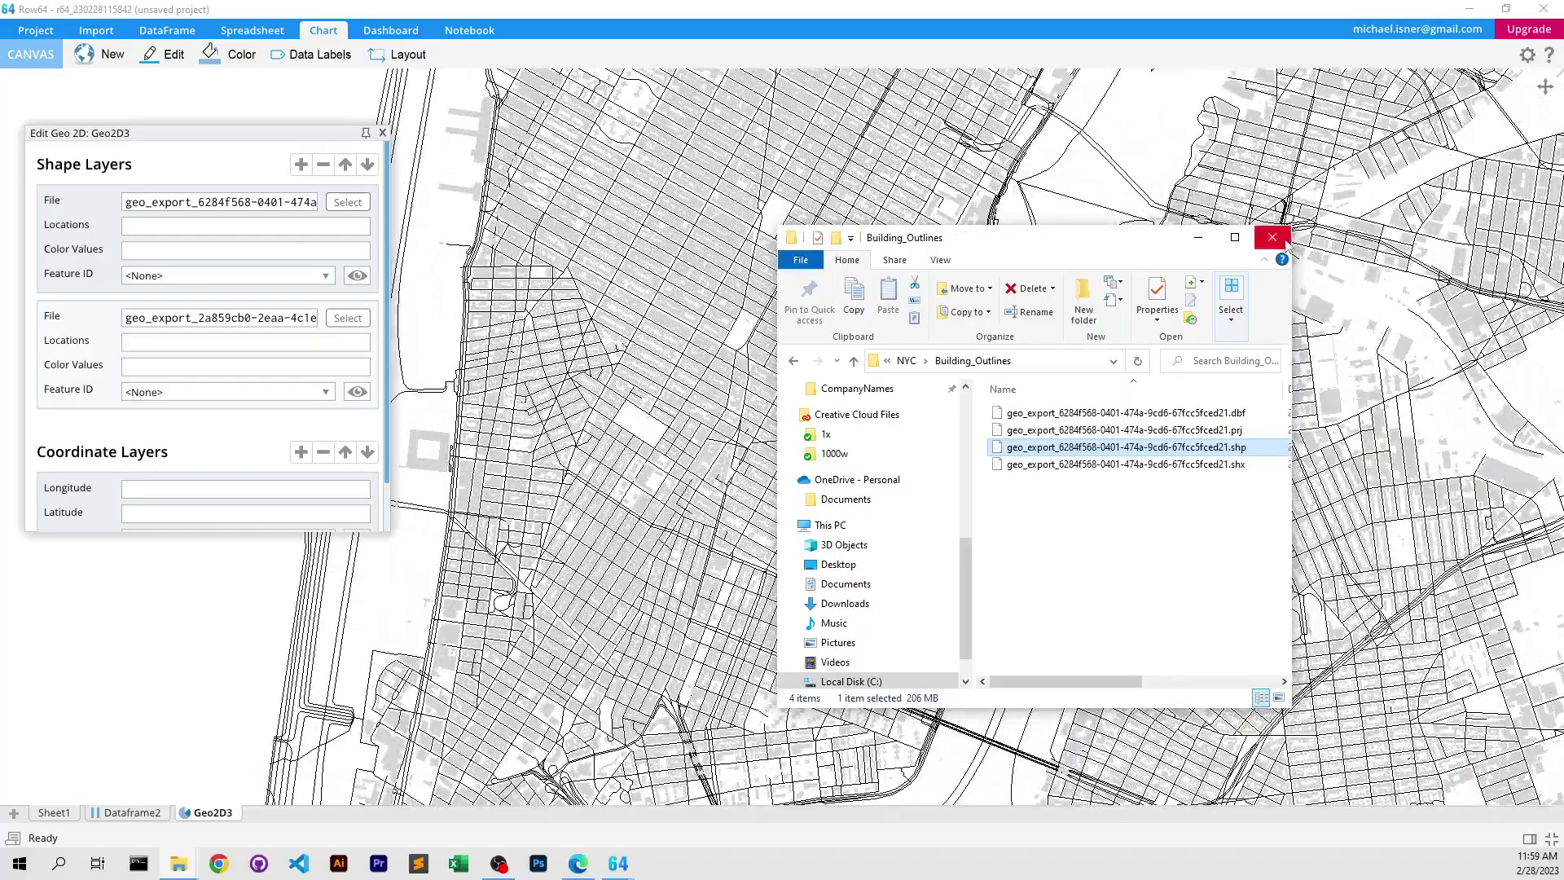
left_click(1286, 244)
Step: Widen the Geo 2D editor to show the full file names, and open the building layer's Feature ID options
scroll(778, 580, "up", 6)
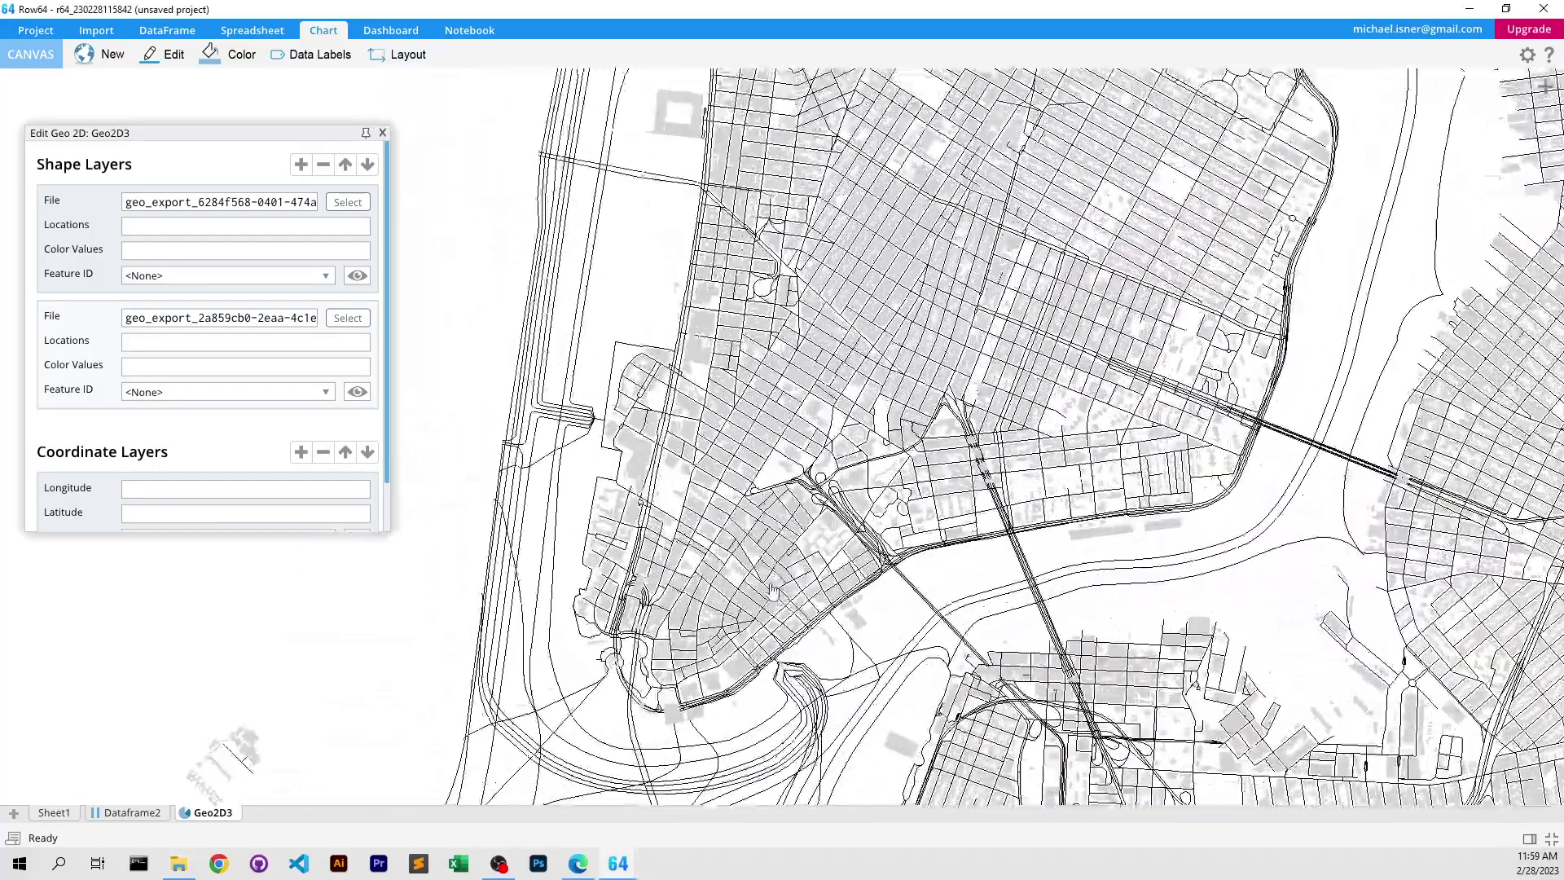
scroll(783, 579, "down", 3)
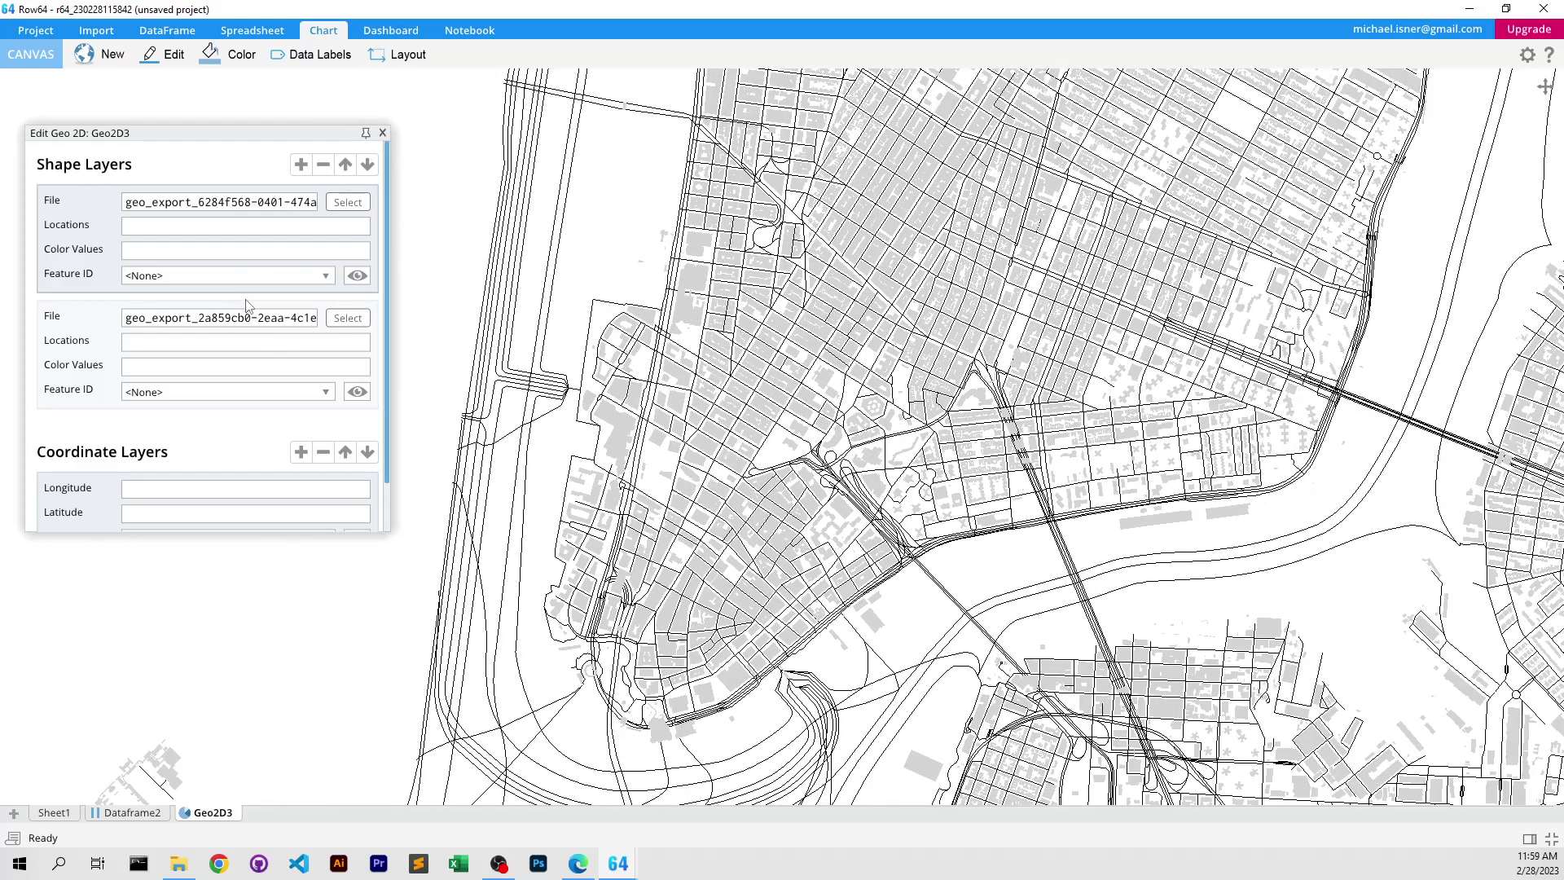
left_click_drag(399, 271, 602, 271)
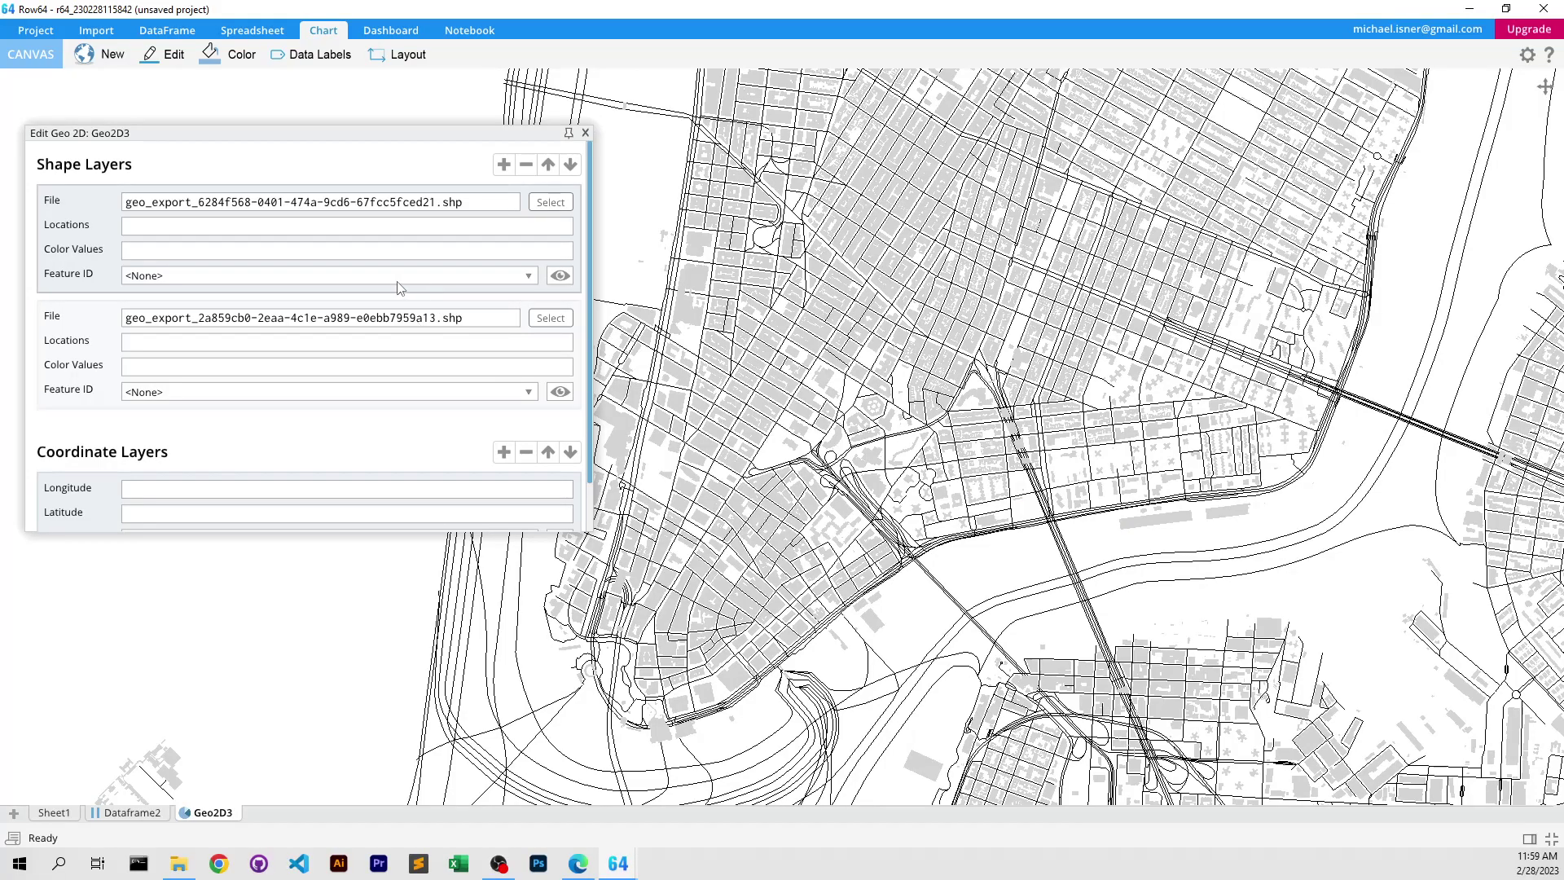
left_click(394, 278)
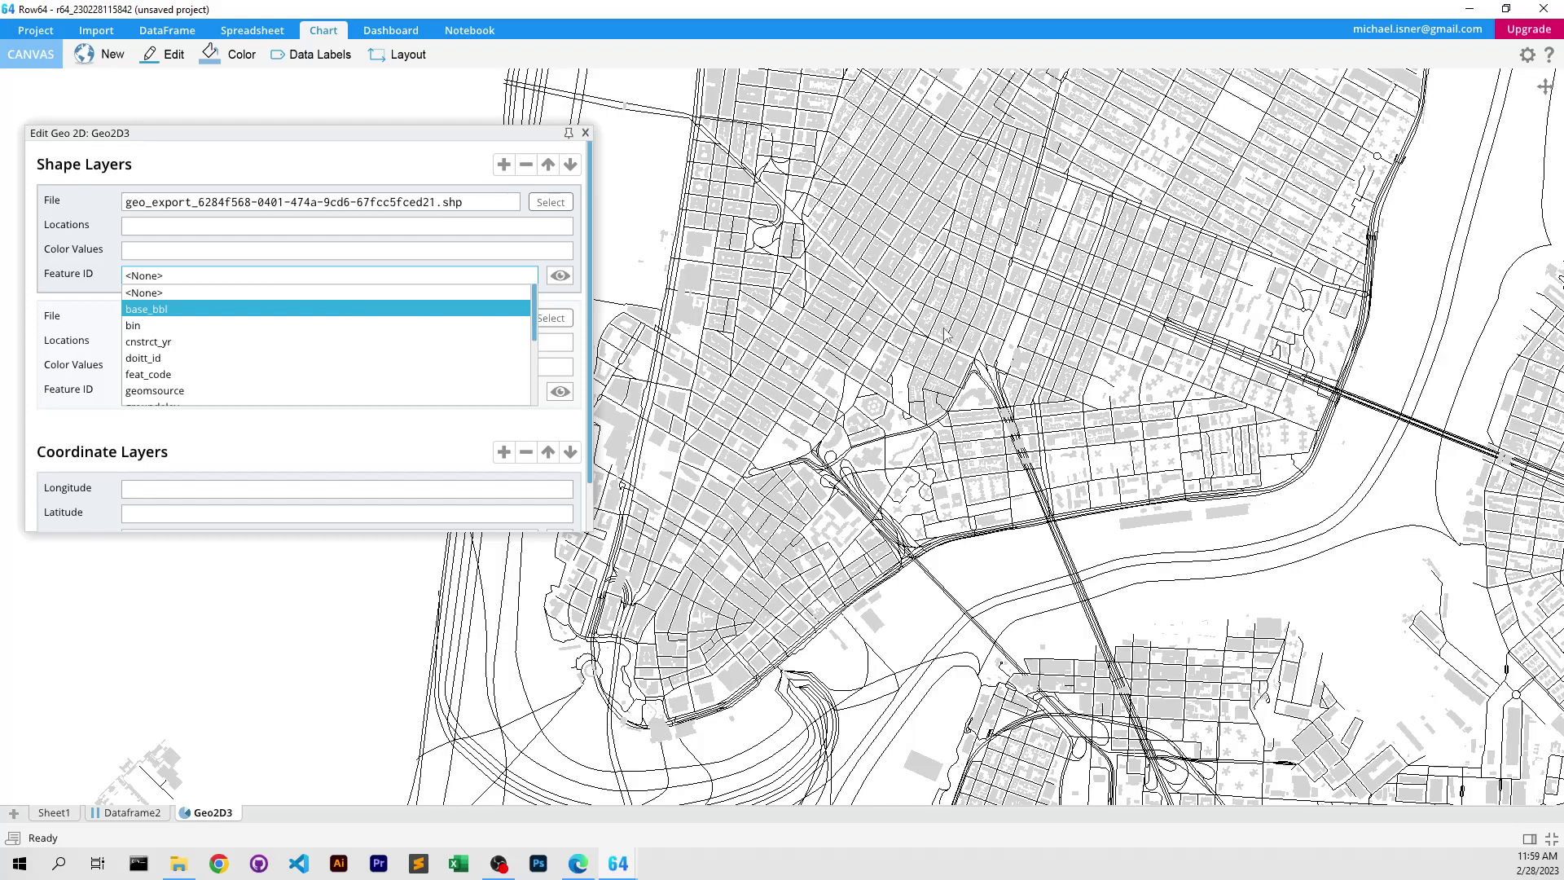
Step: Set the building outline layer's Feature ID to base_bbl and close the Geo 2D editor
key("Return")
scroll(644, 638, "up", 5)
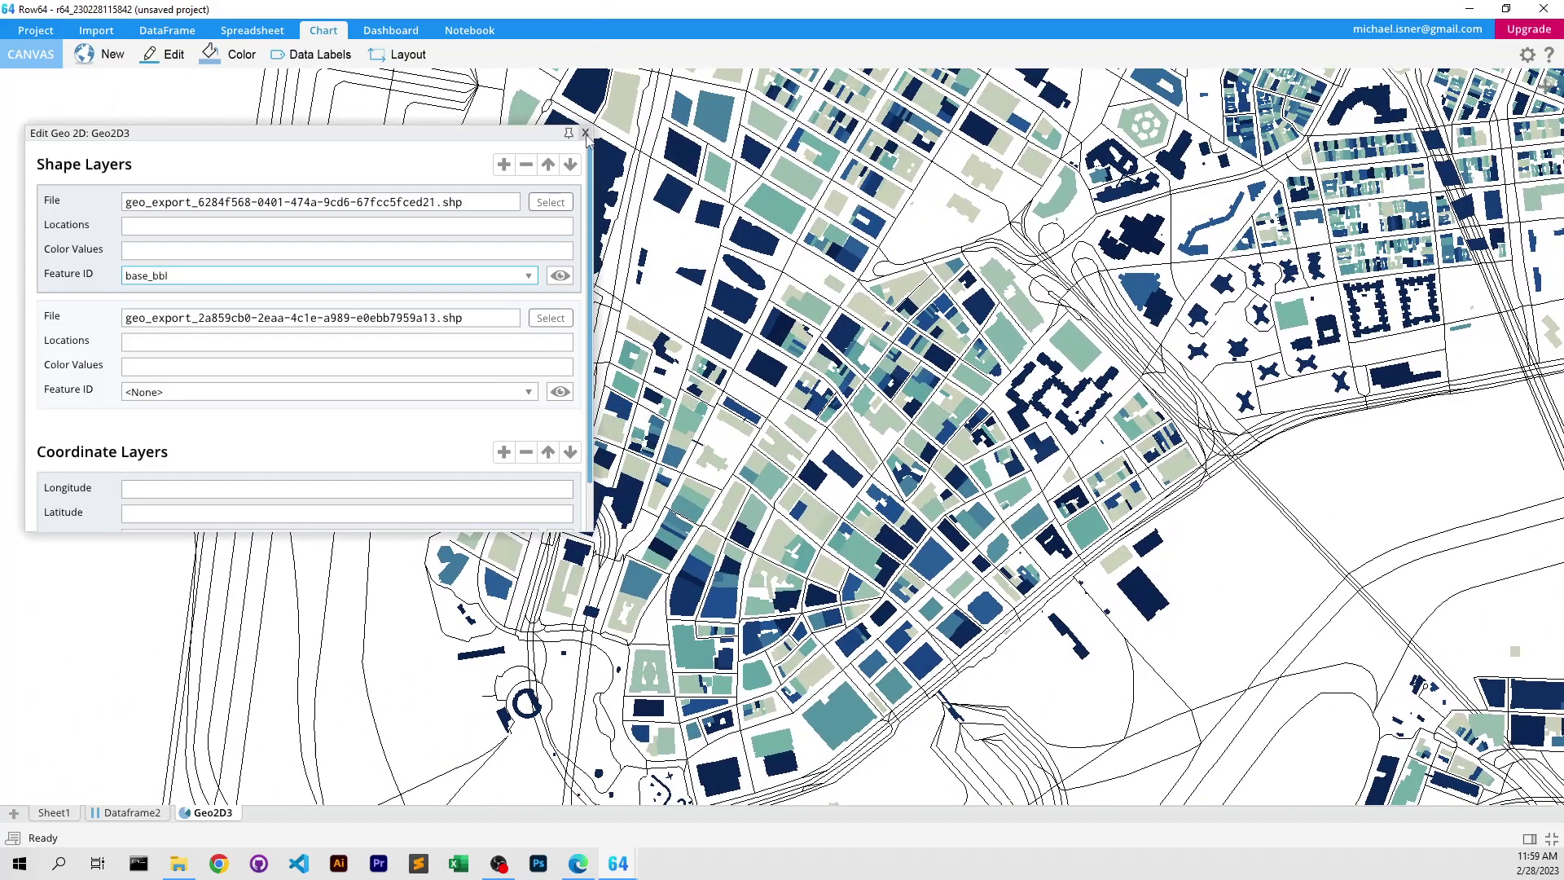
left_click(586, 133)
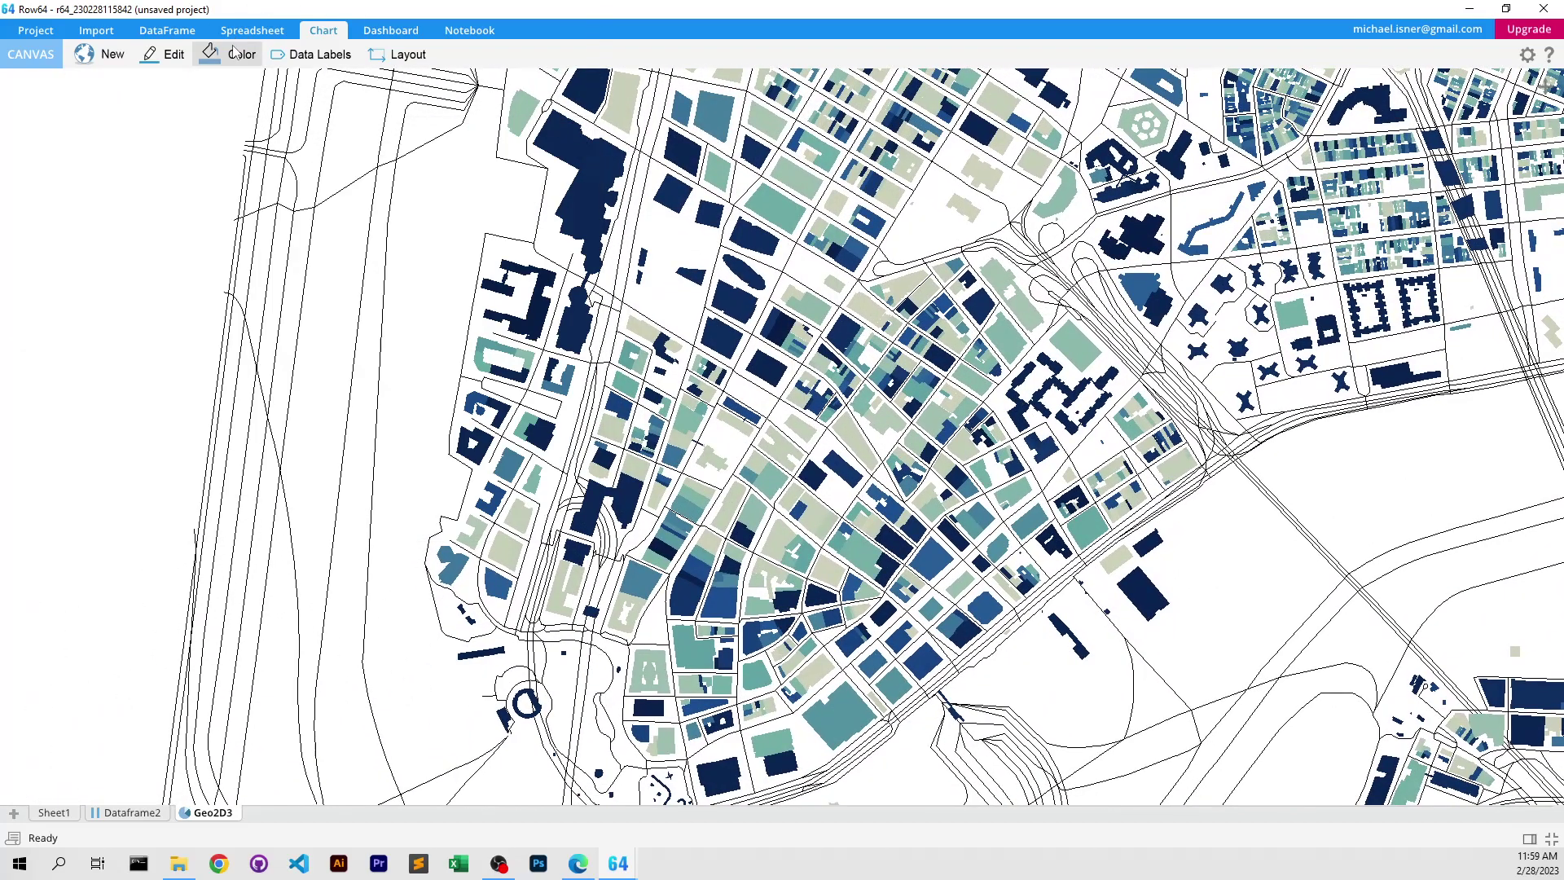
Step: Open the map's color theme presets and try several Basic and Pop palettes, including the pink, purple and blue one
left_click(232, 54)
left_click(280, 167)
left_click(519, 255)
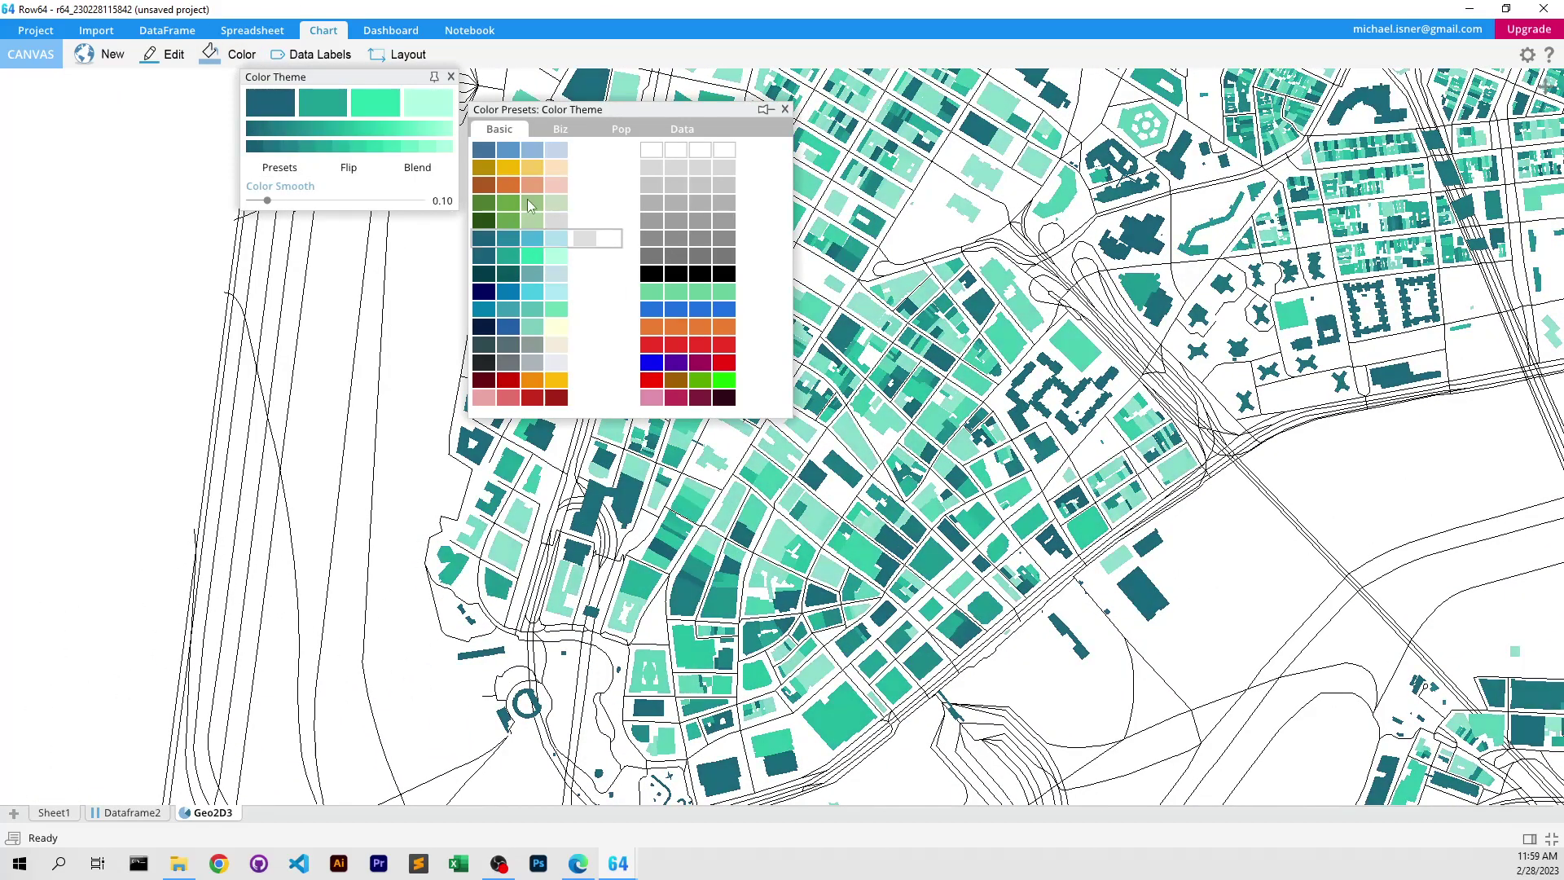
left_click(621, 129)
left_click(534, 244)
left_click(518, 283)
left_click(676, 207)
left_click(677, 169)
left_click(676, 154)
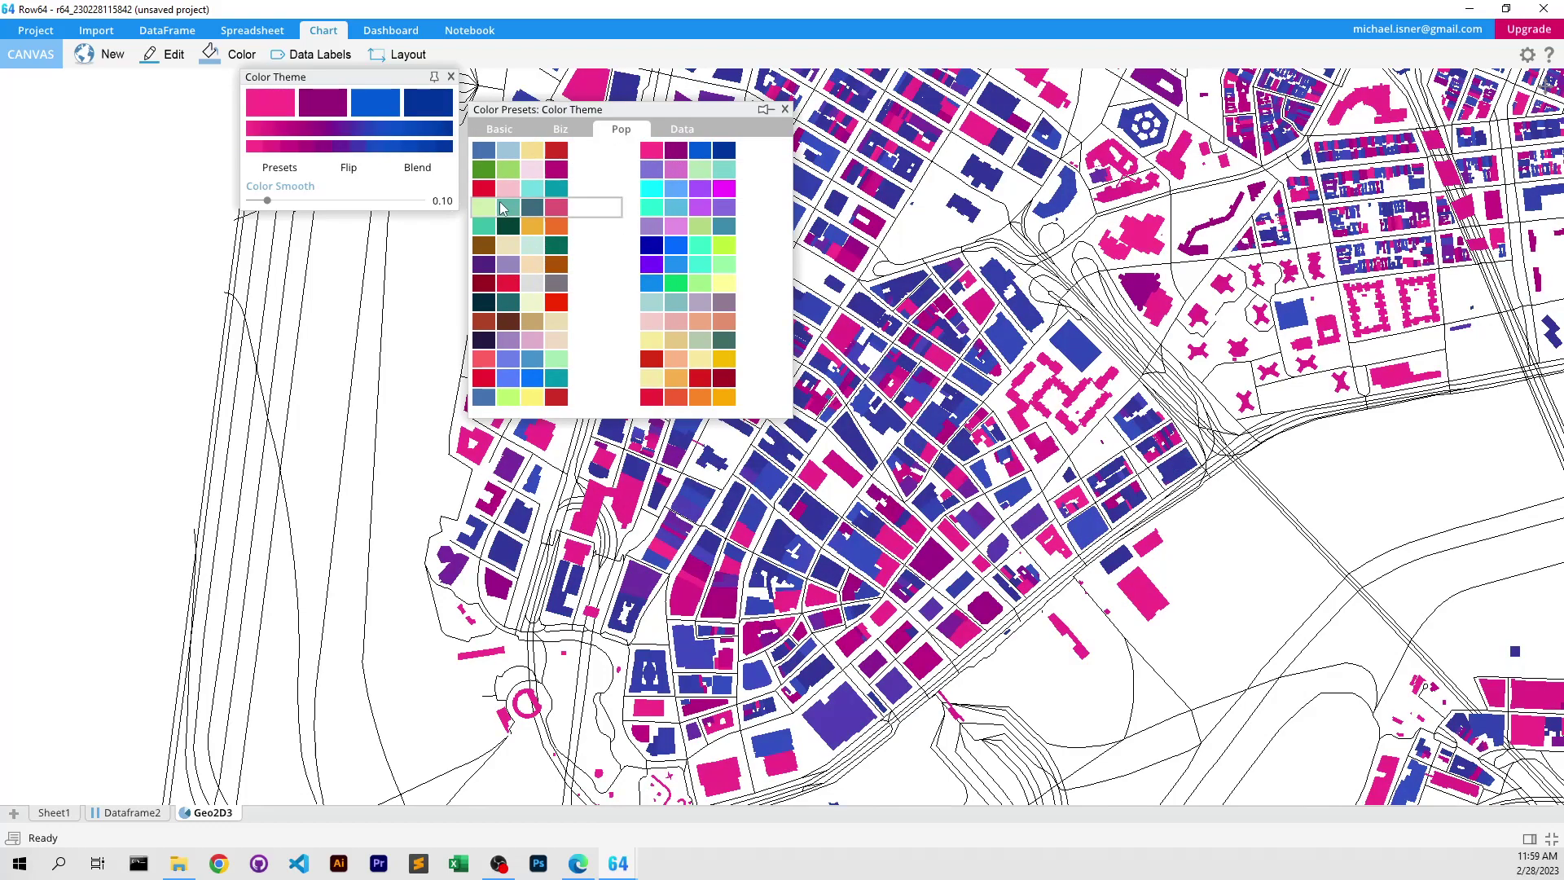
Step: Apply the Pop color preset of red, light pink, turquoise and teal to the buildings, and close the color windows
left_click(532, 188)
left_click(784, 108)
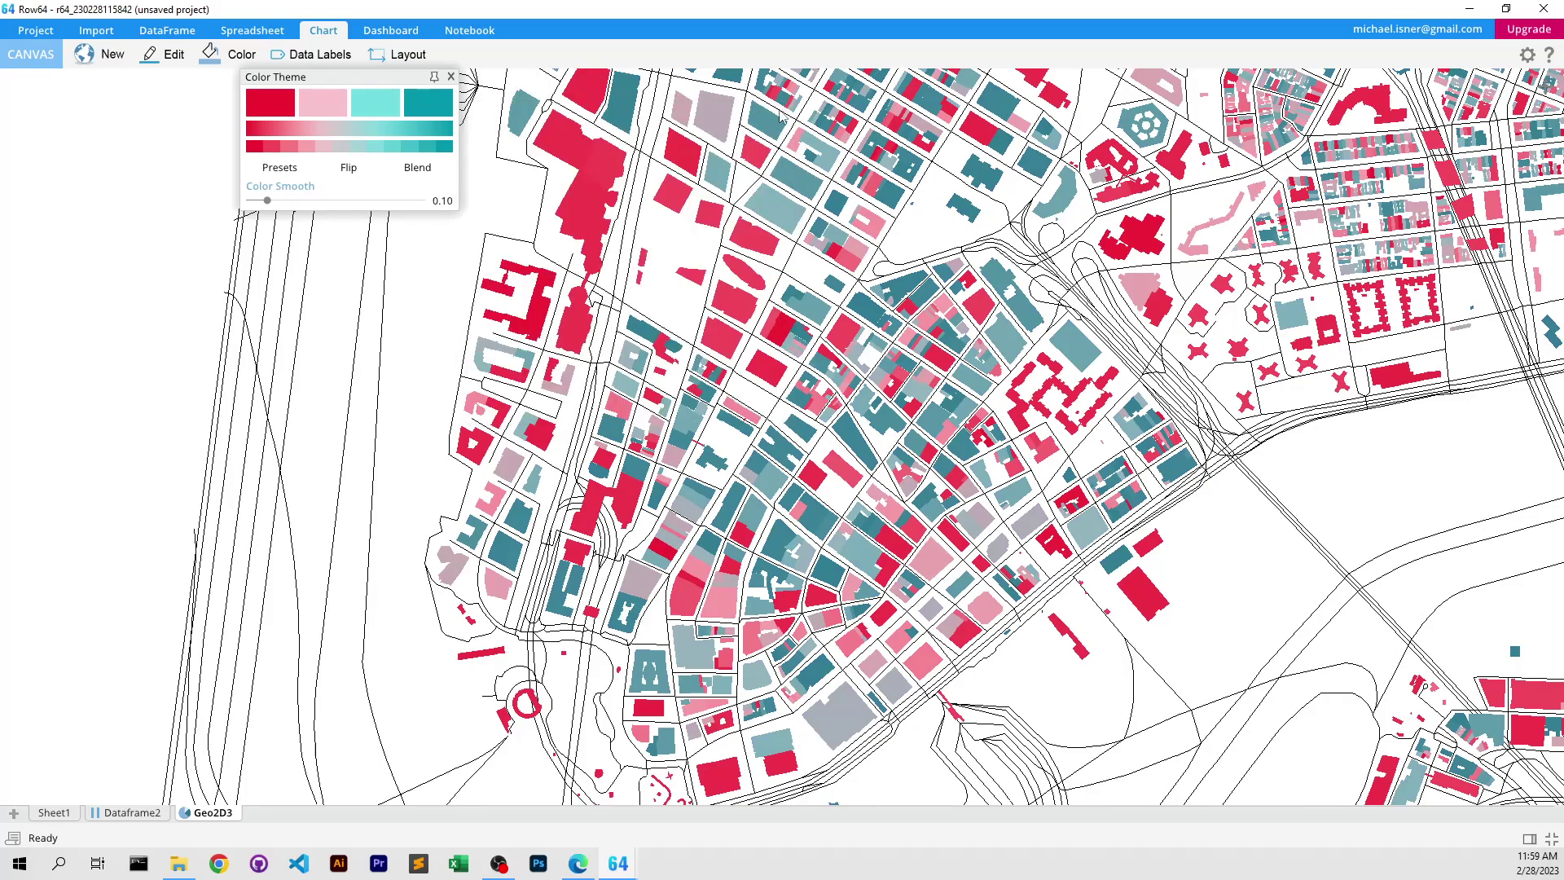
left_click(450, 77)
scroll(740, 359, "down", 2)
scroll(740, 352, "down", 3)
scroll(757, 338, "down", 2)
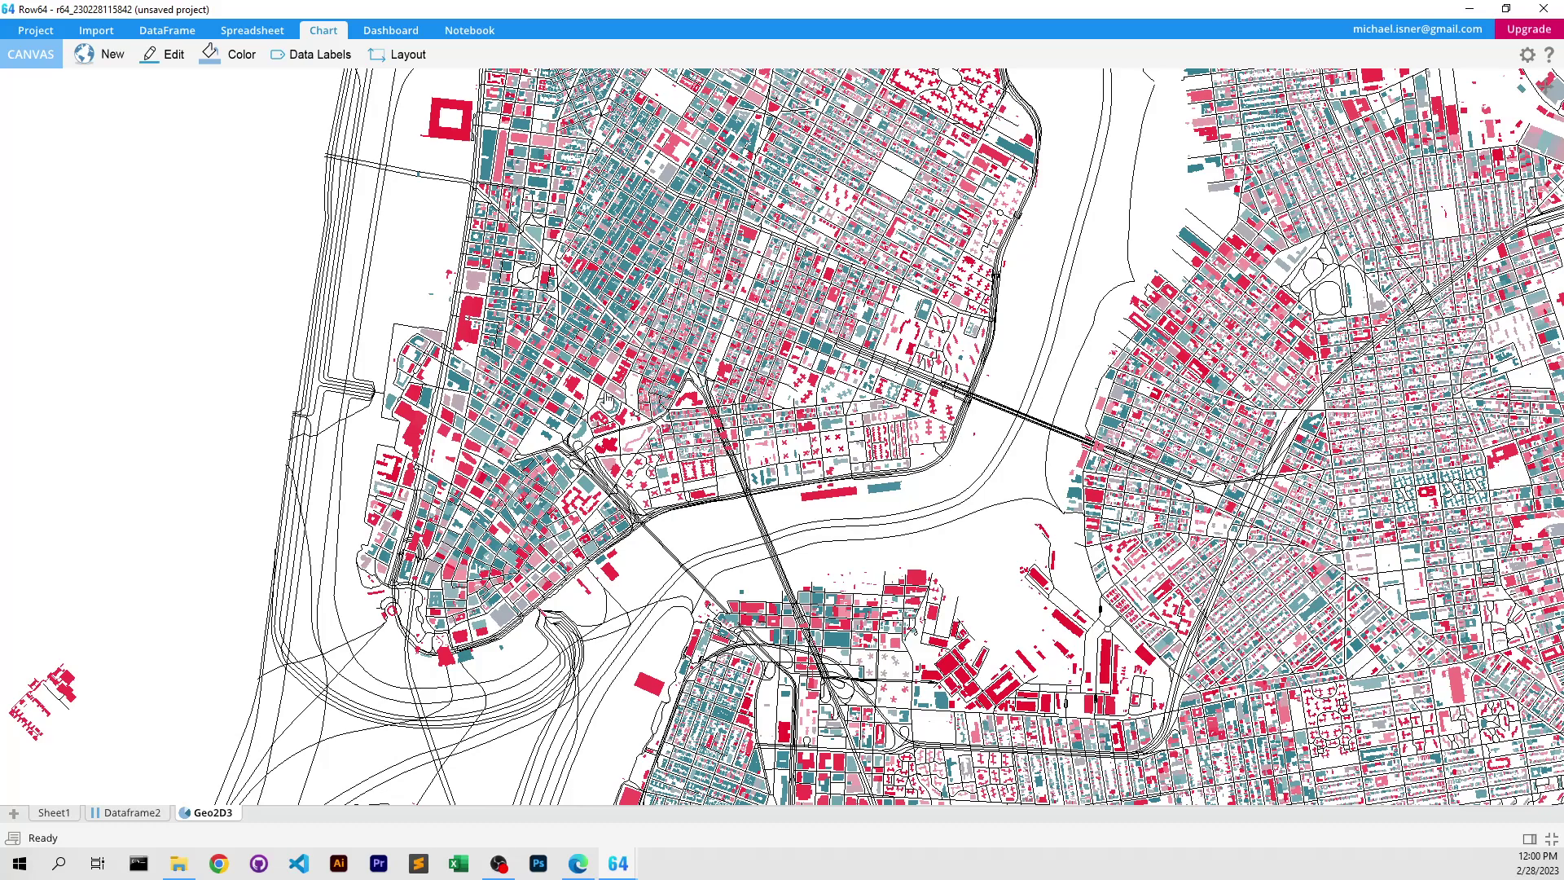
key("alt+Tab")
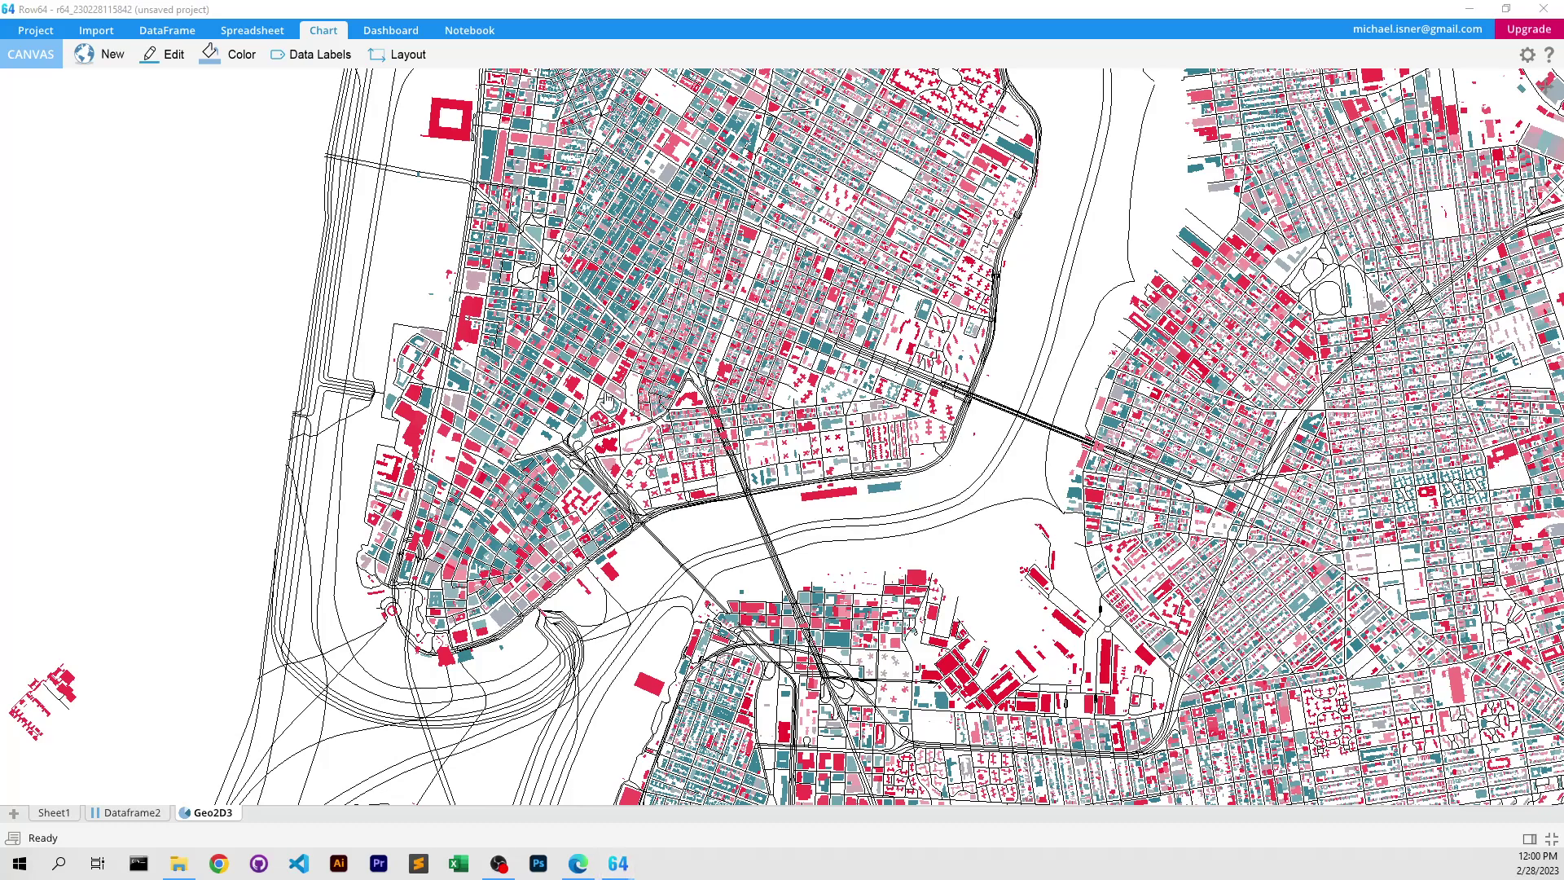